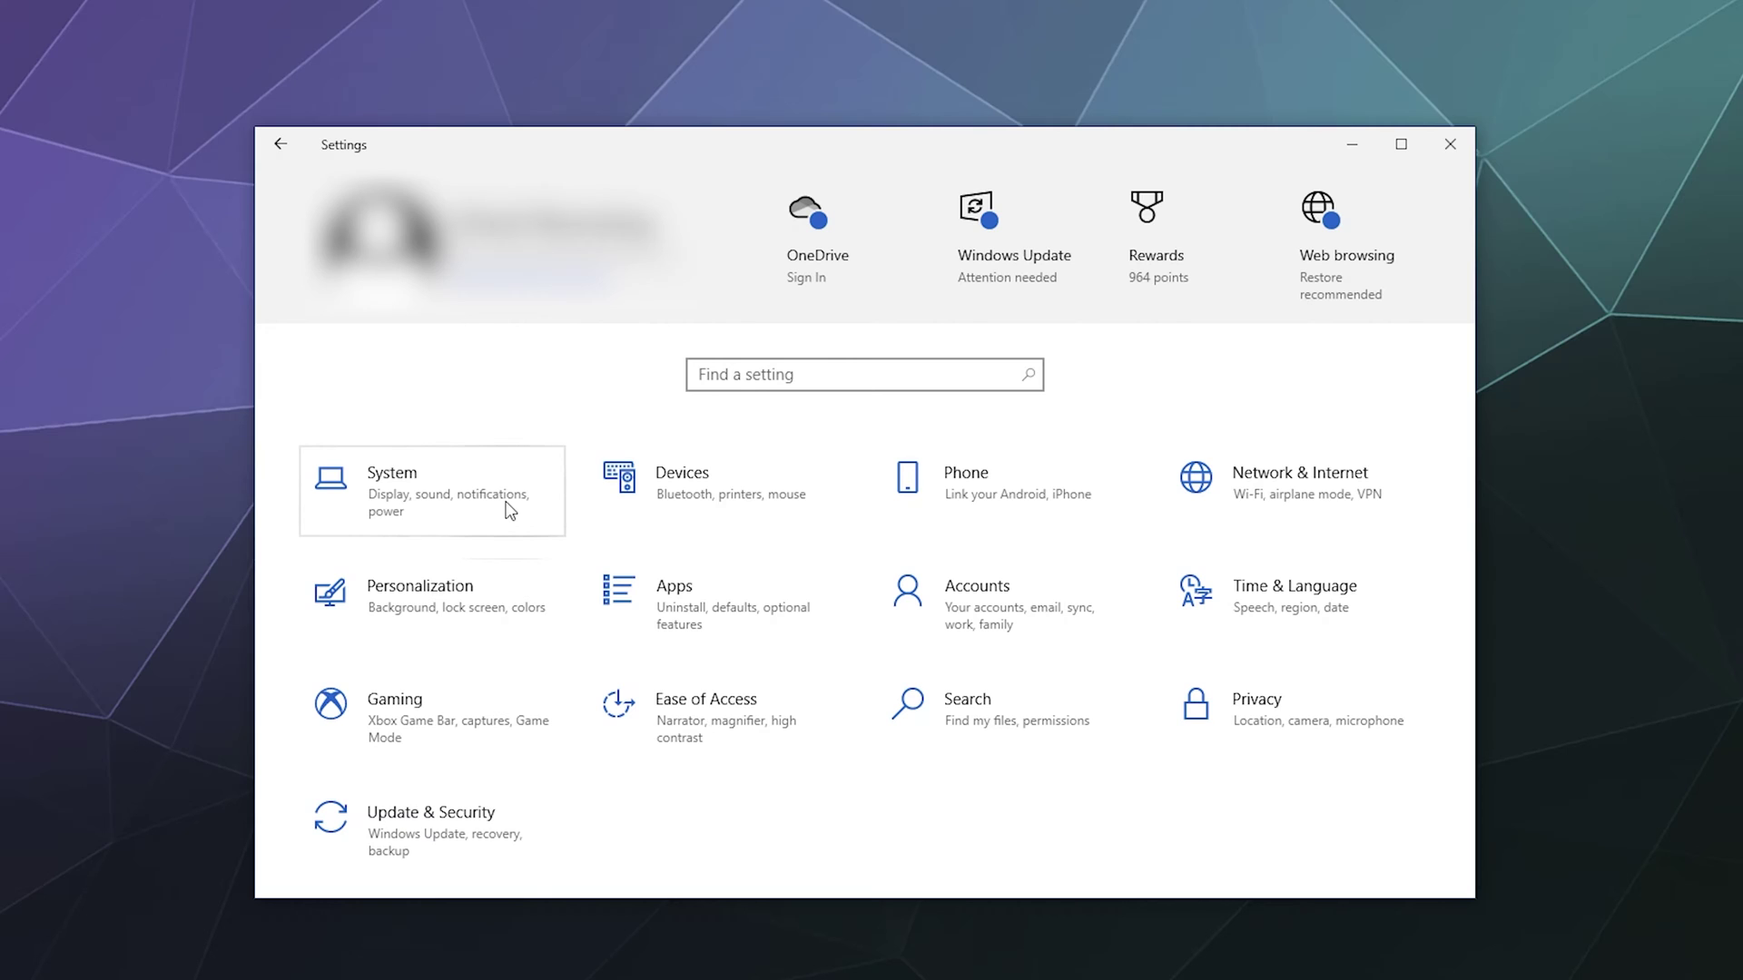
pyautogui.click(435, 514)
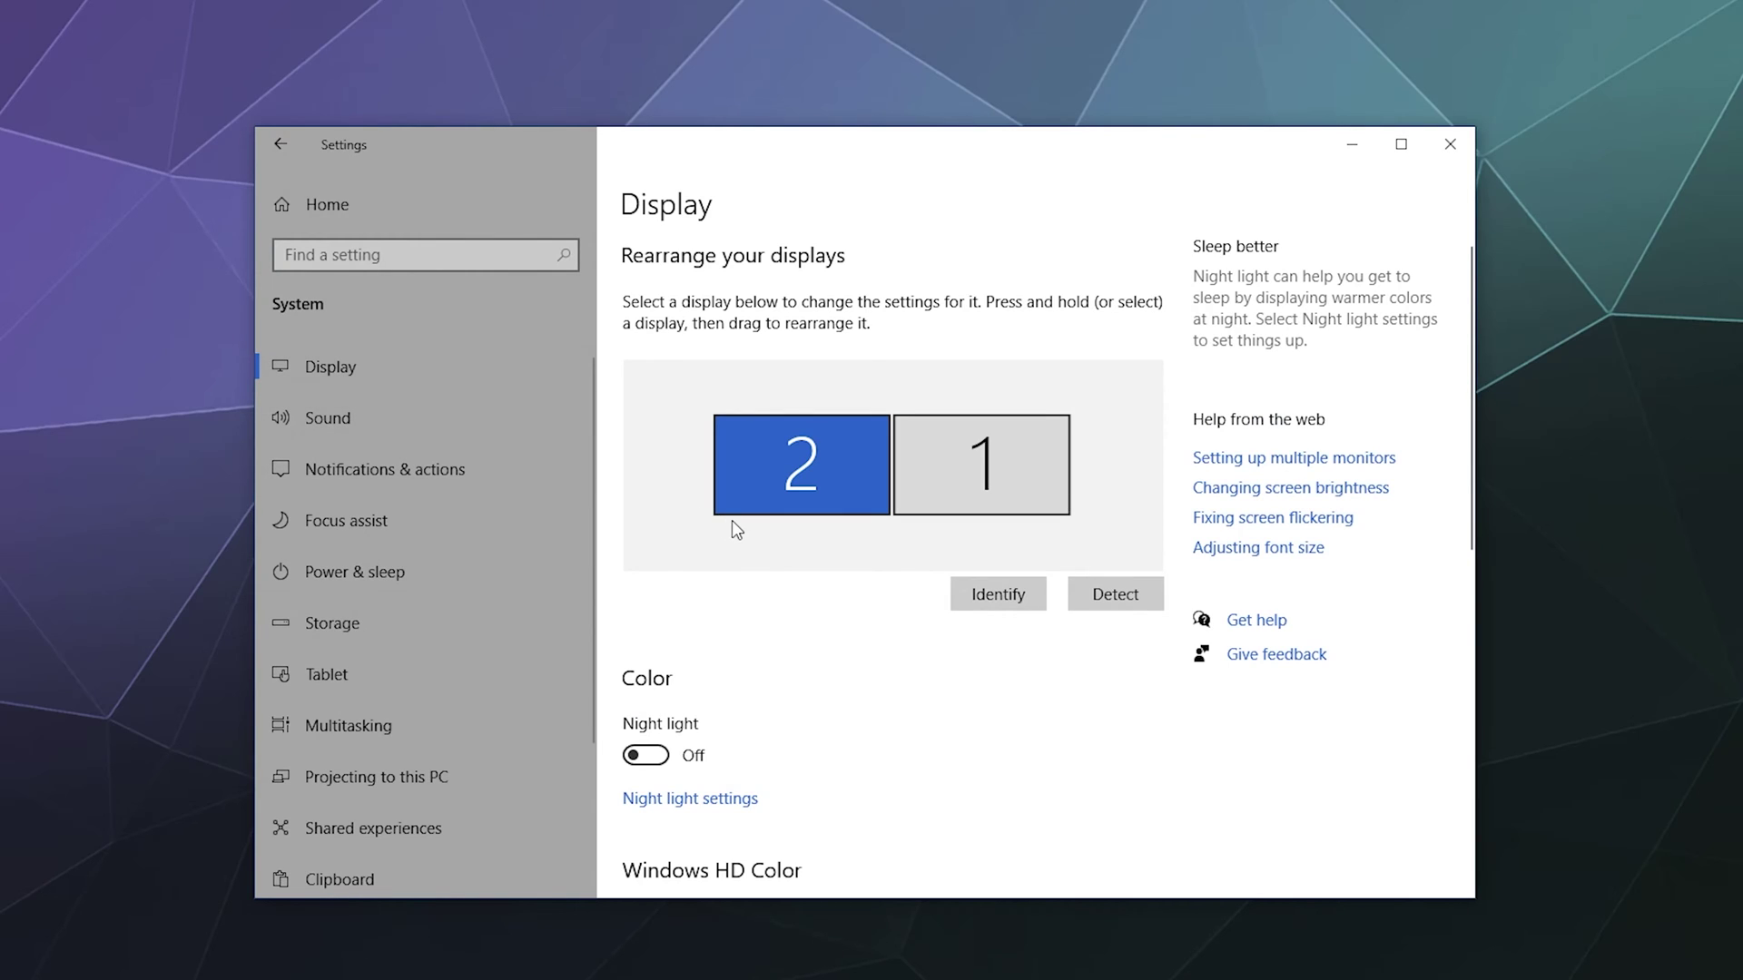
pyautogui.scroll(-5, 939, 620)
pyautogui.scroll(5, 939, 620)
pyautogui.scroll(-2, 937, 669)
pyautogui.scroll(2, 915, 644)
pyautogui.scroll(-3, 772, 490)
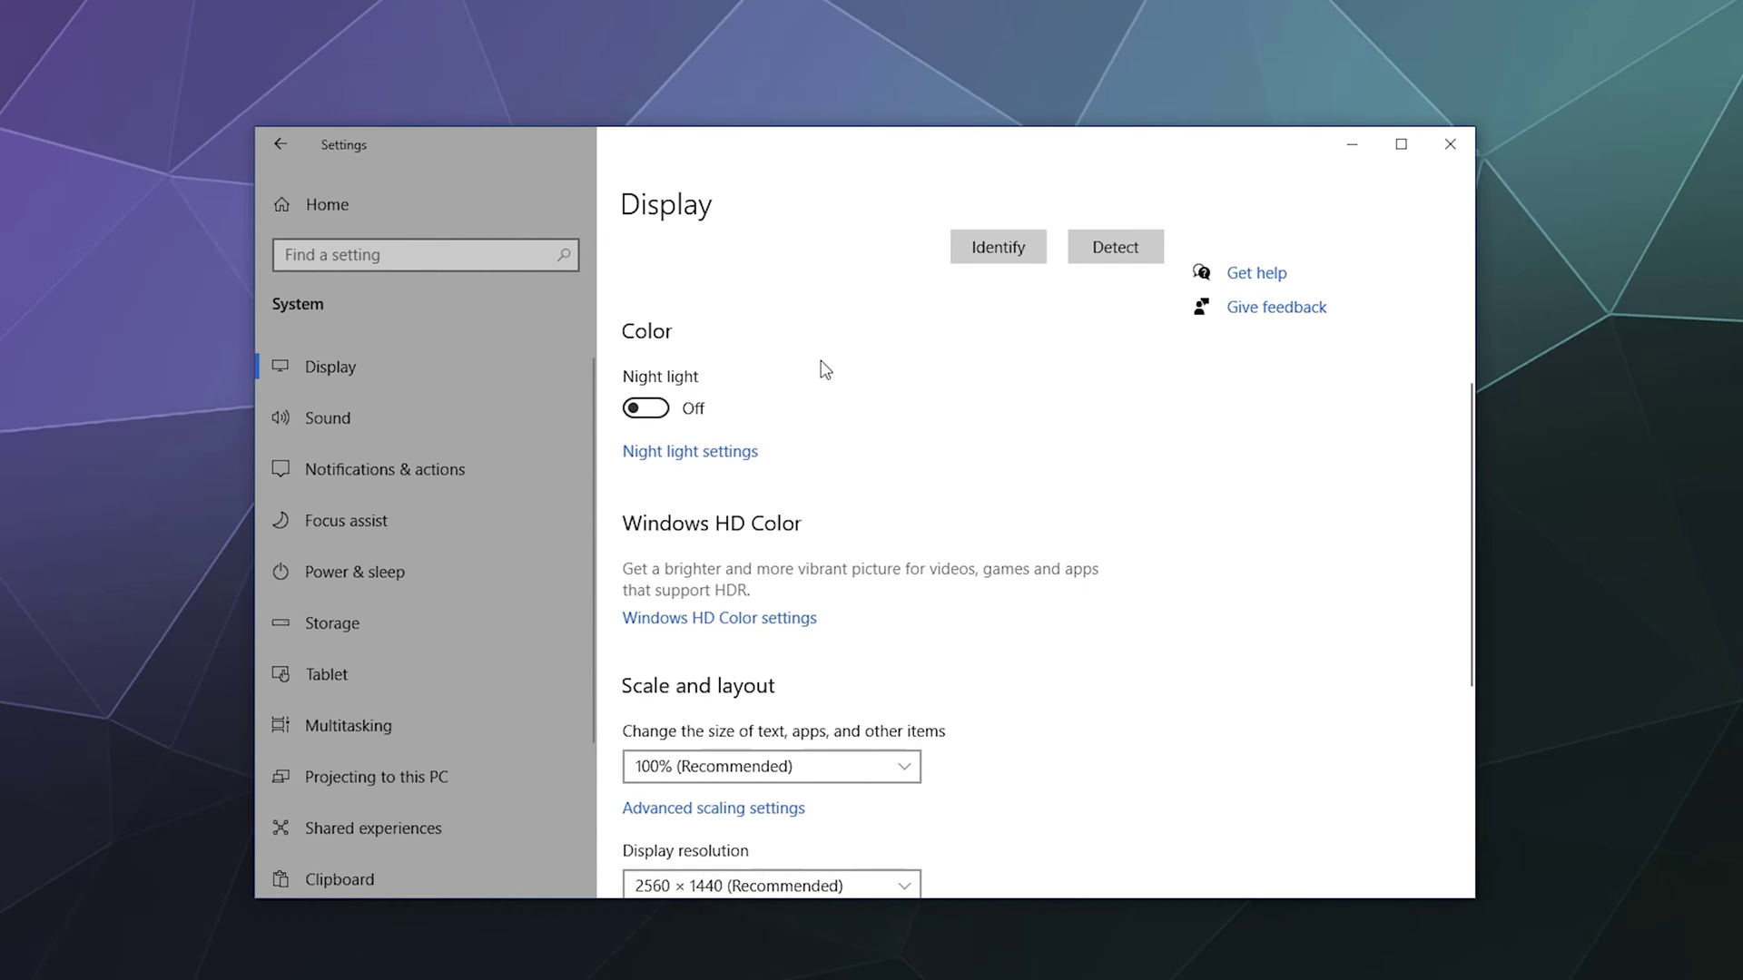
pyautogui.scroll(-2, 690, 454)
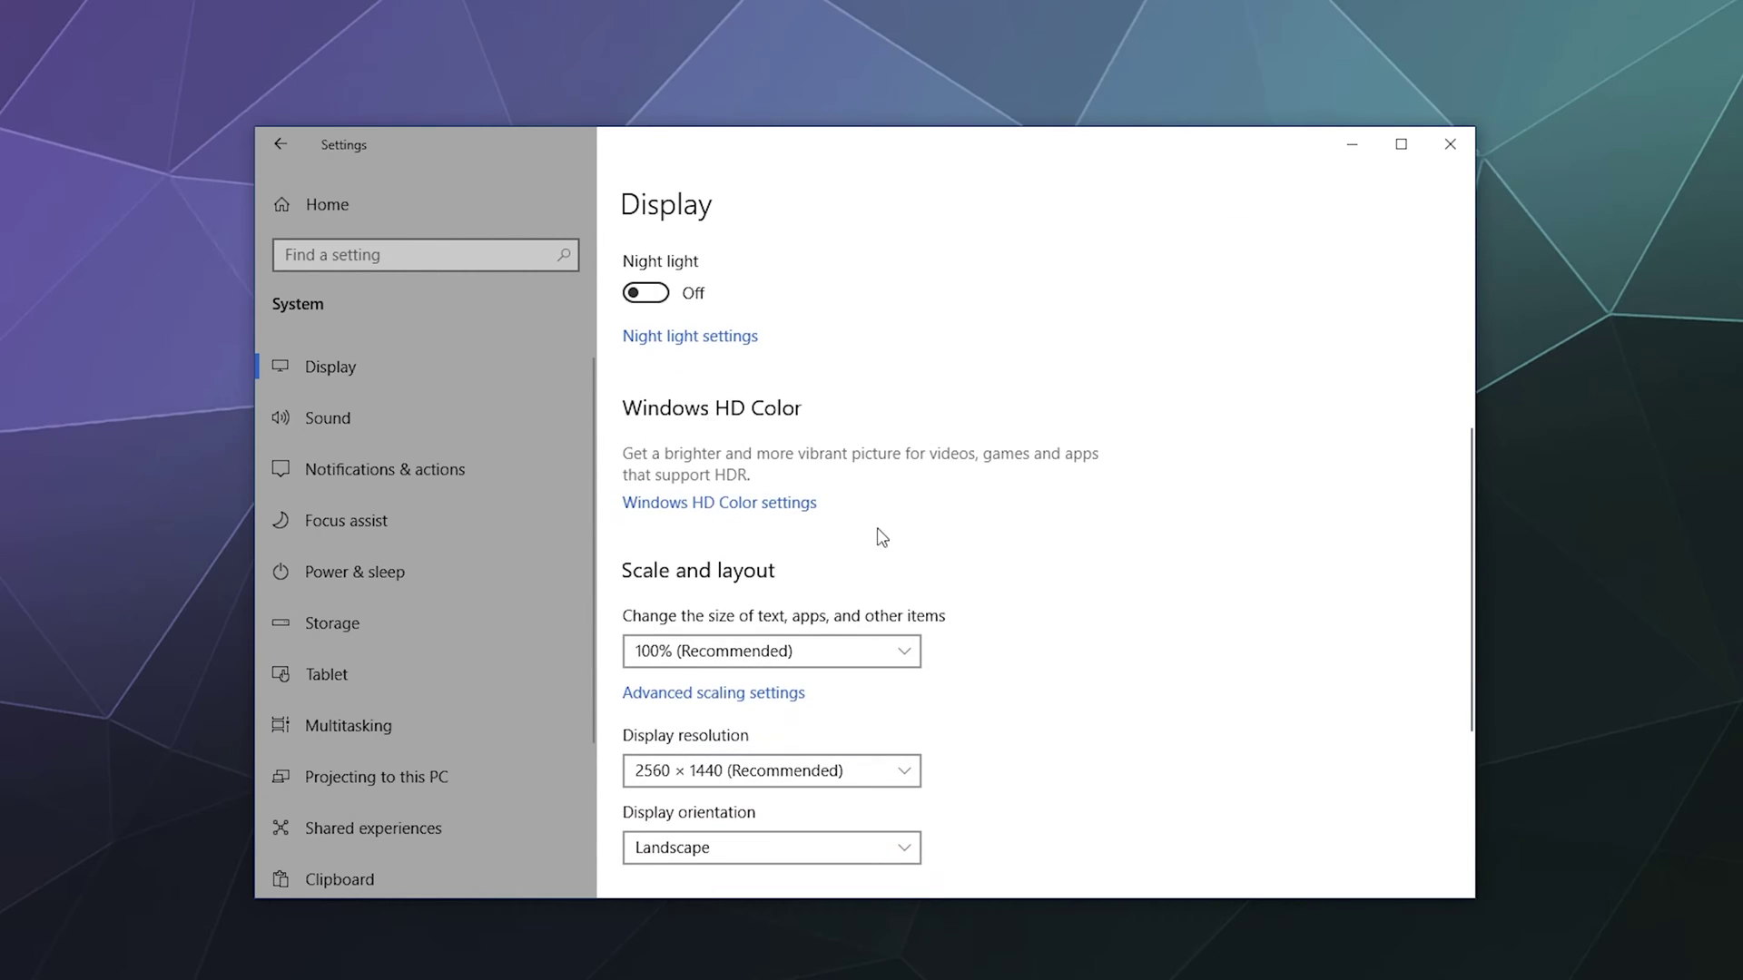
pyautogui.scroll(5, 875, 536)
pyautogui.scroll(-4, 866, 473)
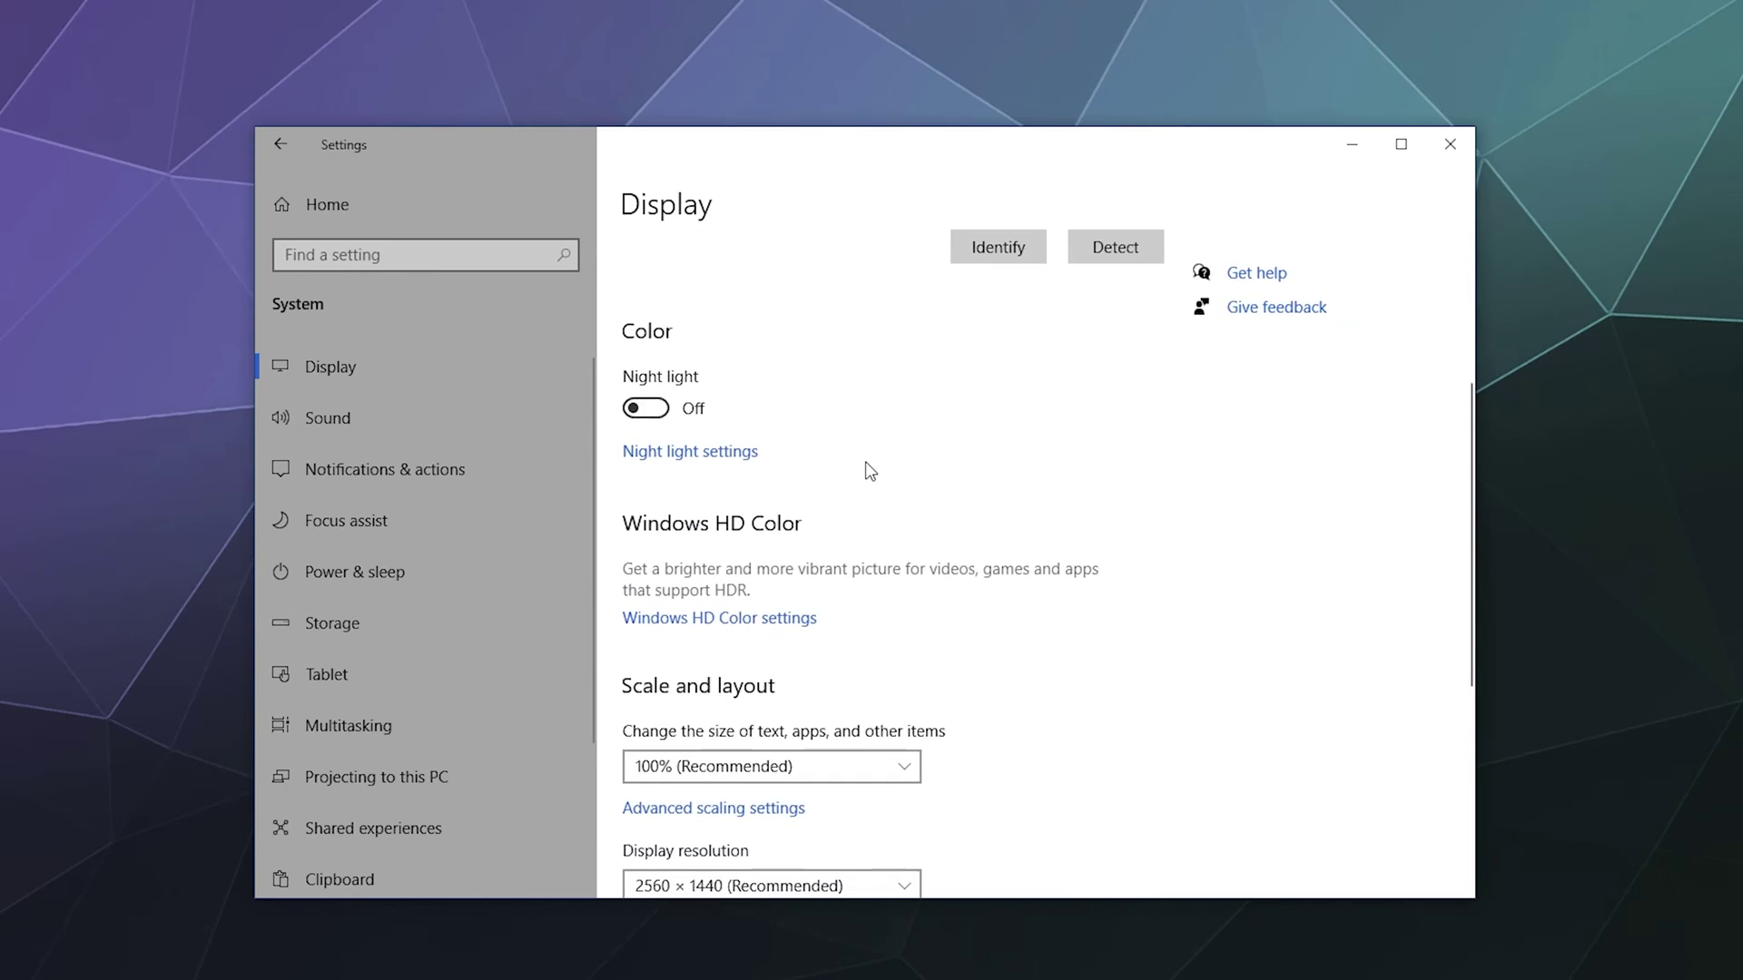
pyautogui.scroll(3, 858, 408)
pyautogui.scroll(-3, 854, 509)
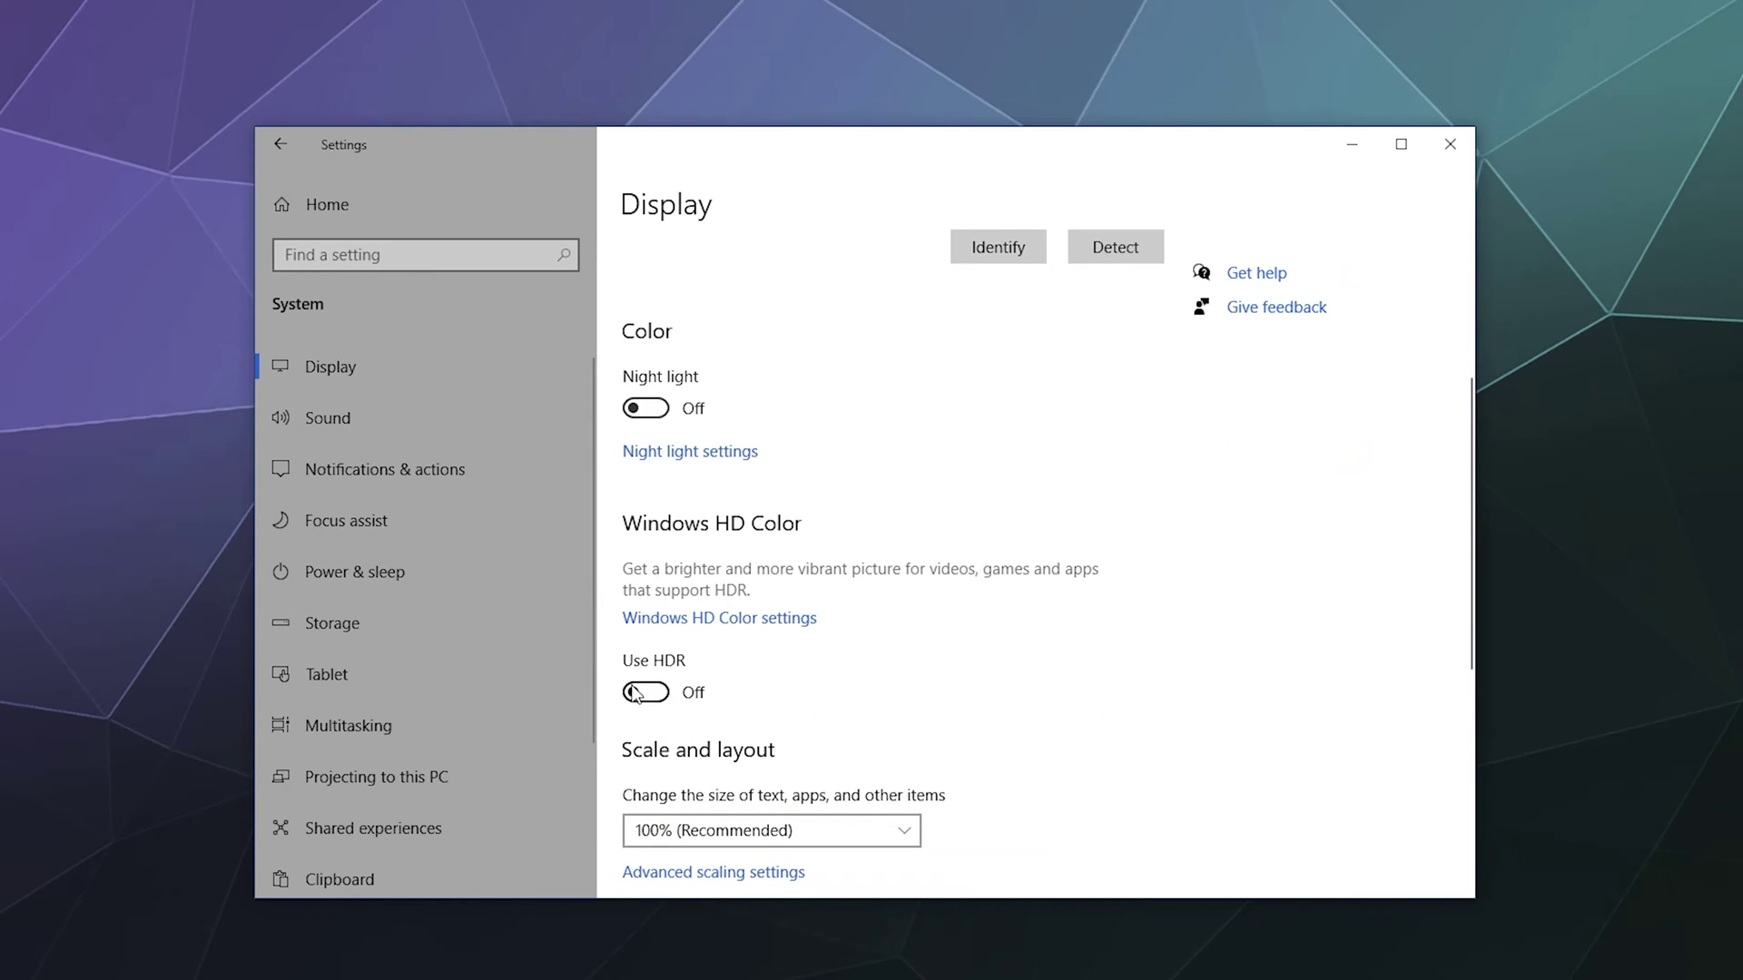
pyautogui.scroll(1, 653, 690)
pyautogui.scroll(-1, 730, 654)
pyautogui.scroll(-2, 903, 544)
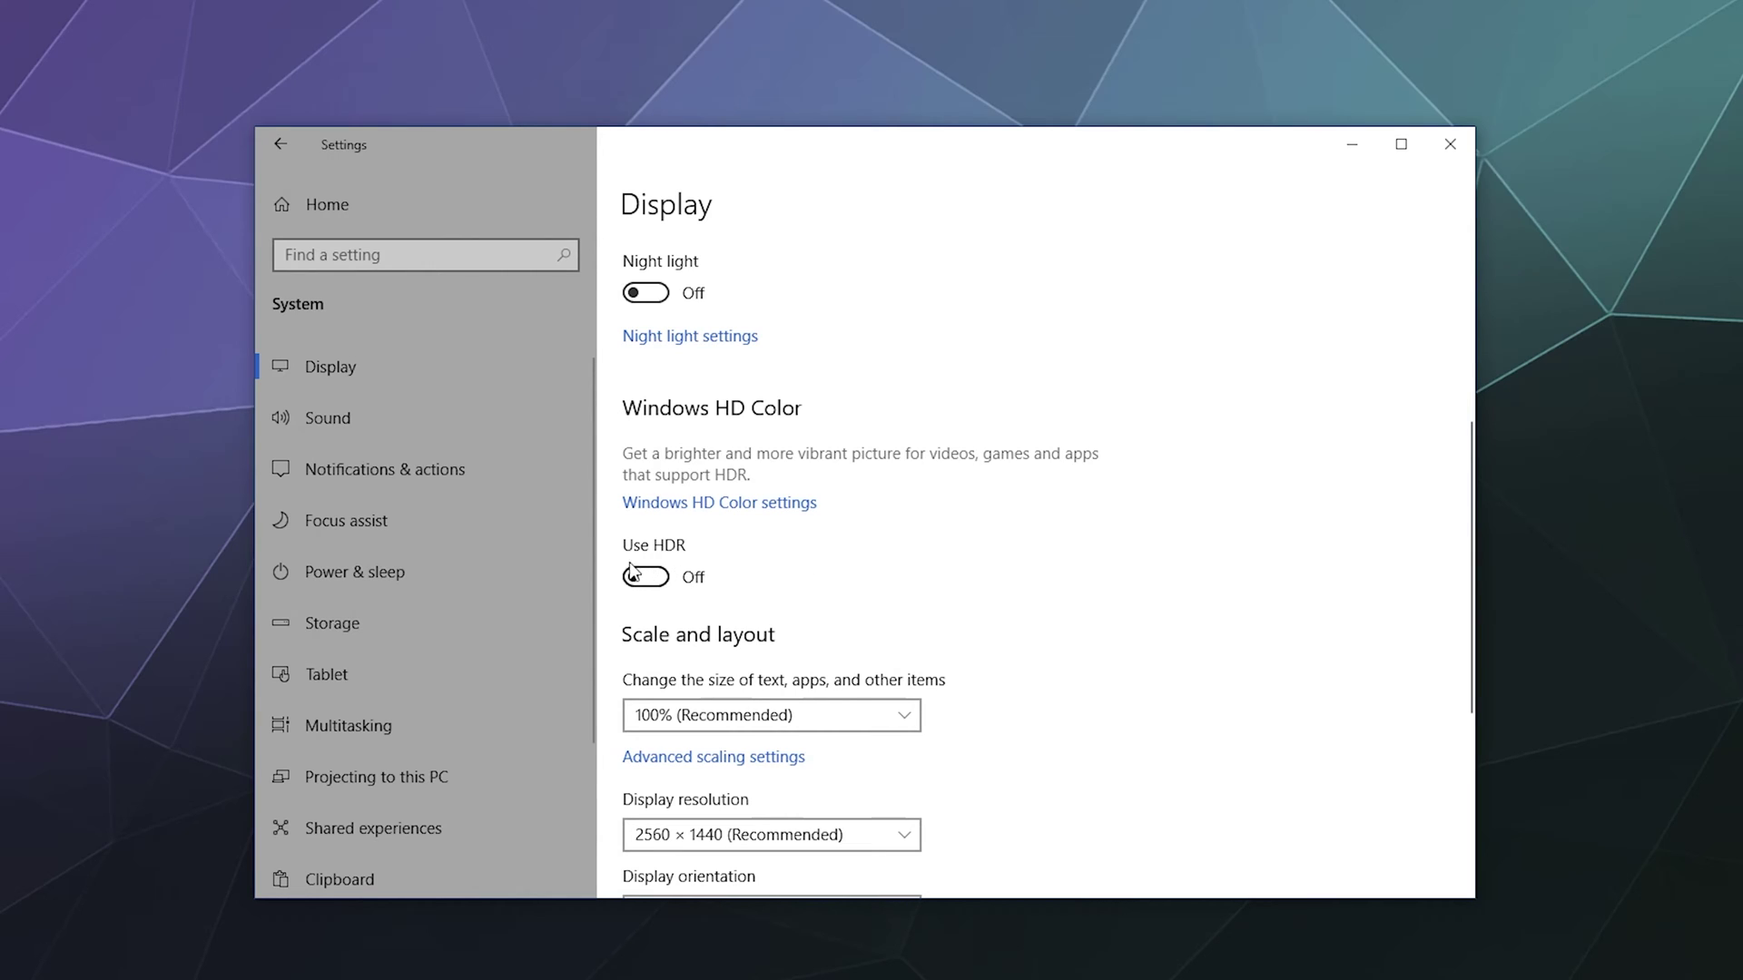
pyautogui.scroll(-1, 759, 552)
pyautogui.scroll(1, 759, 552)
pyautogui.scroll(-1, 841, 555)
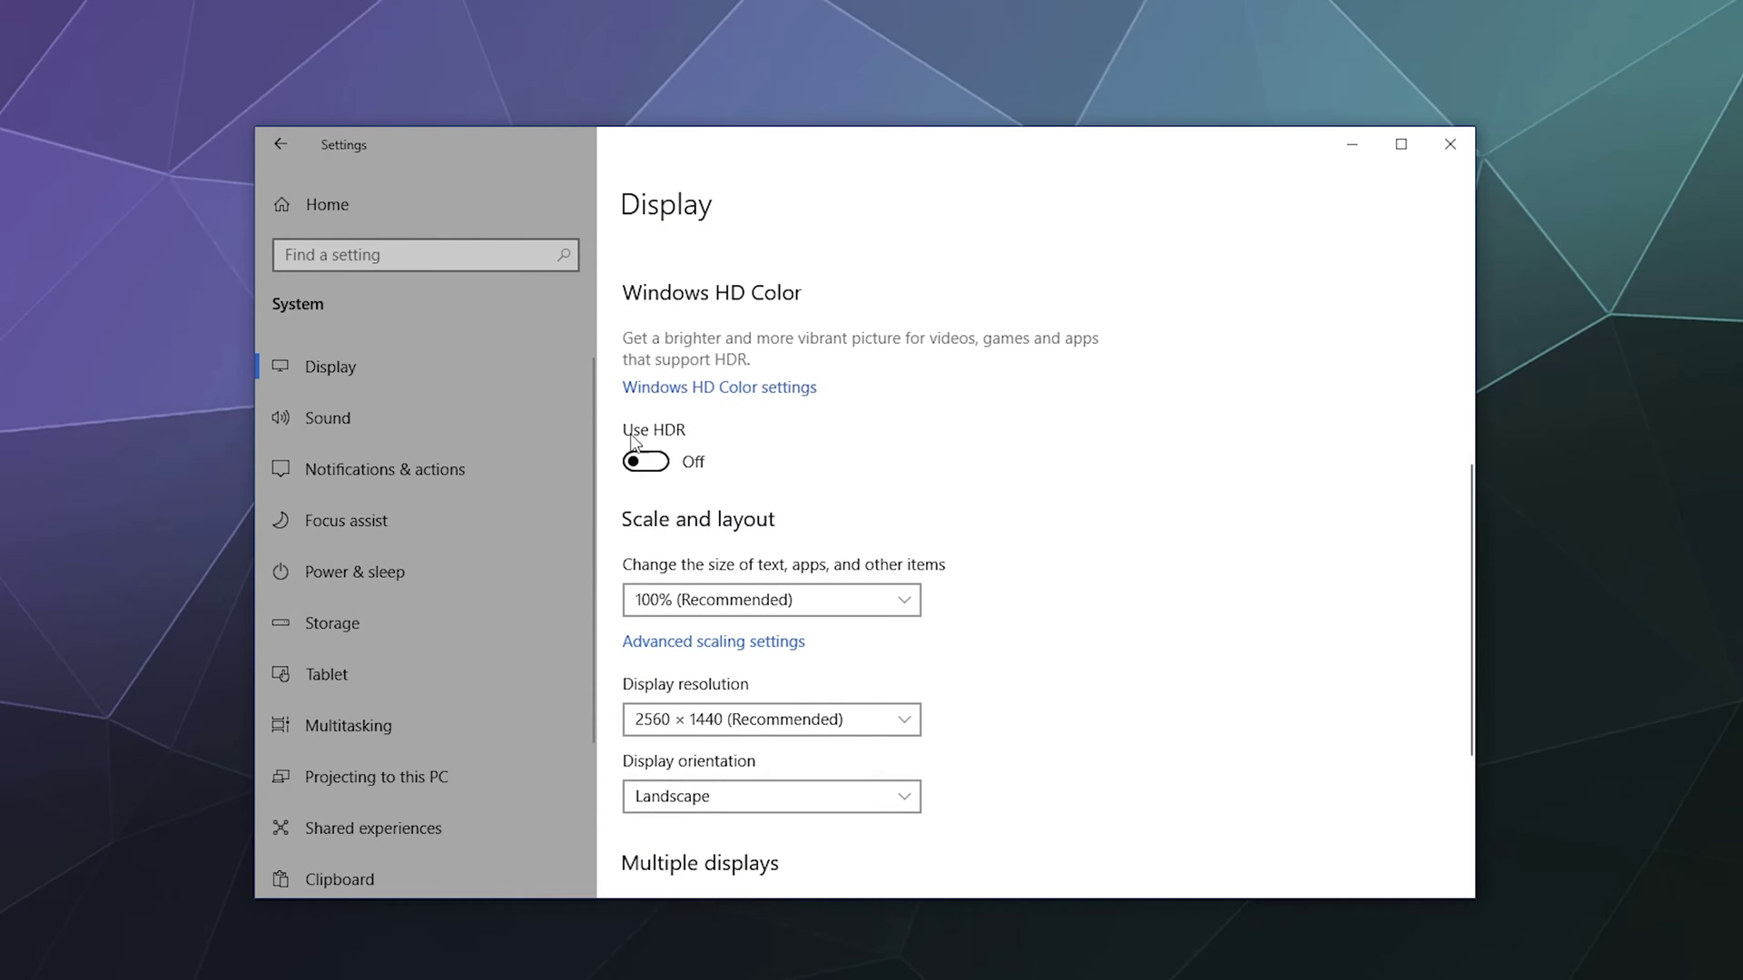
# Look over the text and app scaling sizes, leaving scale at 100%
pyautogui.scroll(-1, 908, 504)
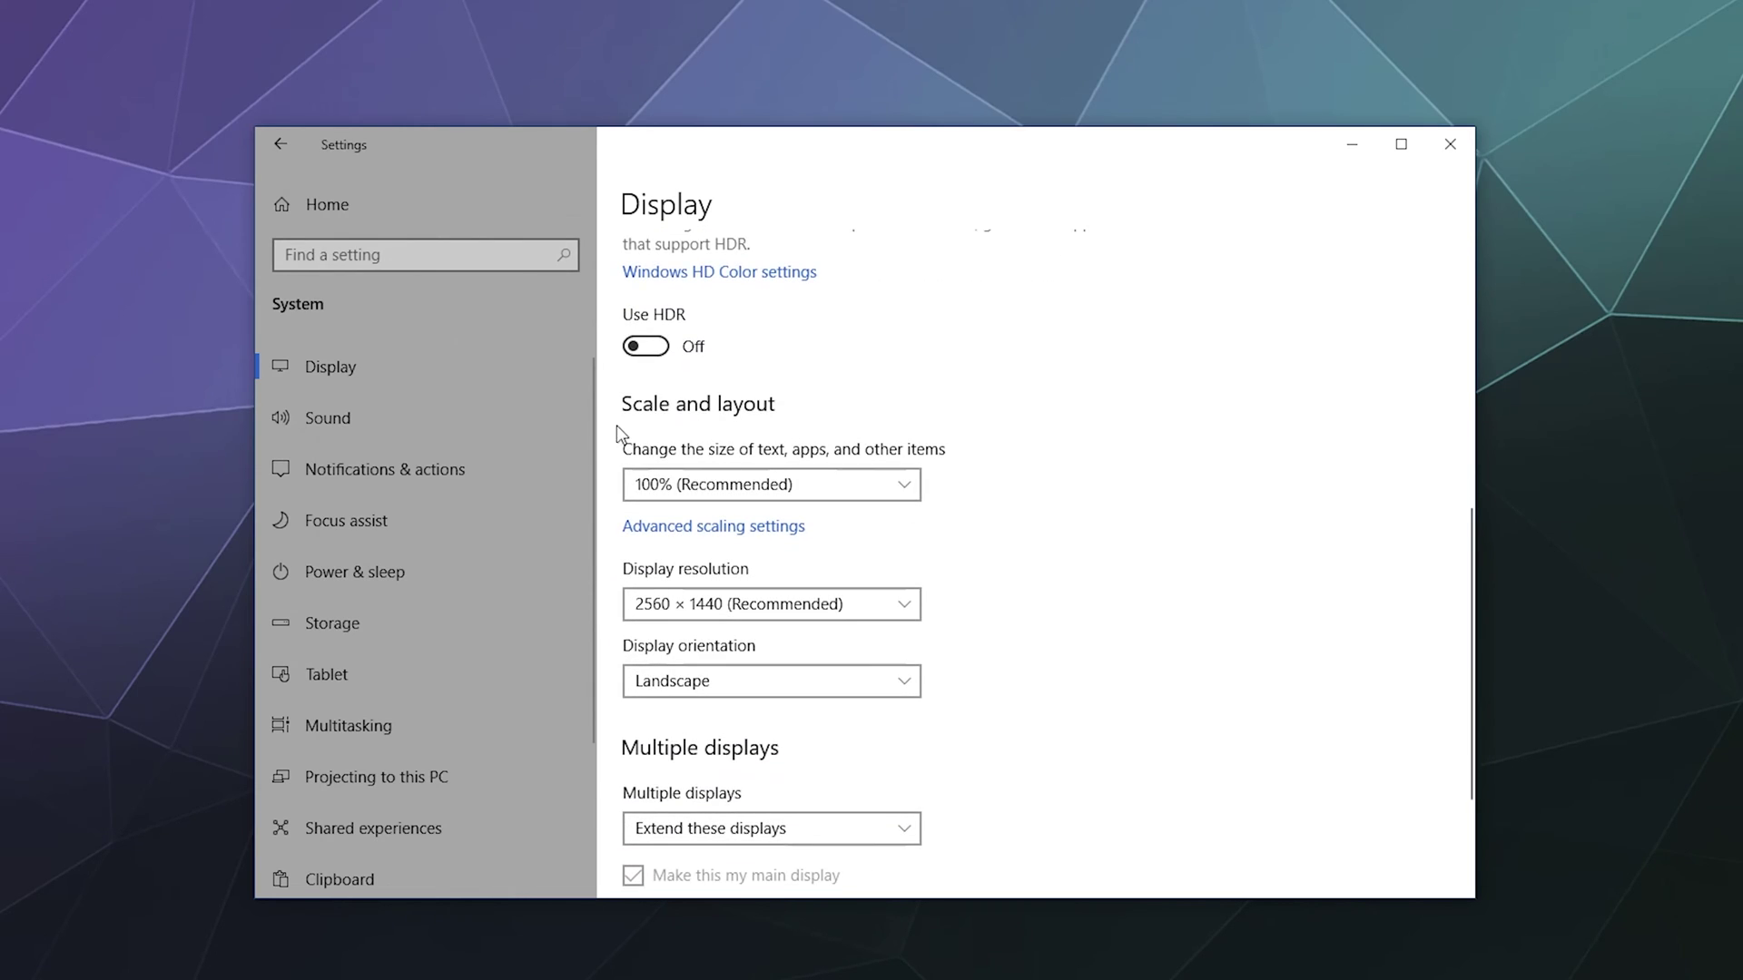
pyautogui.click(671, 490)
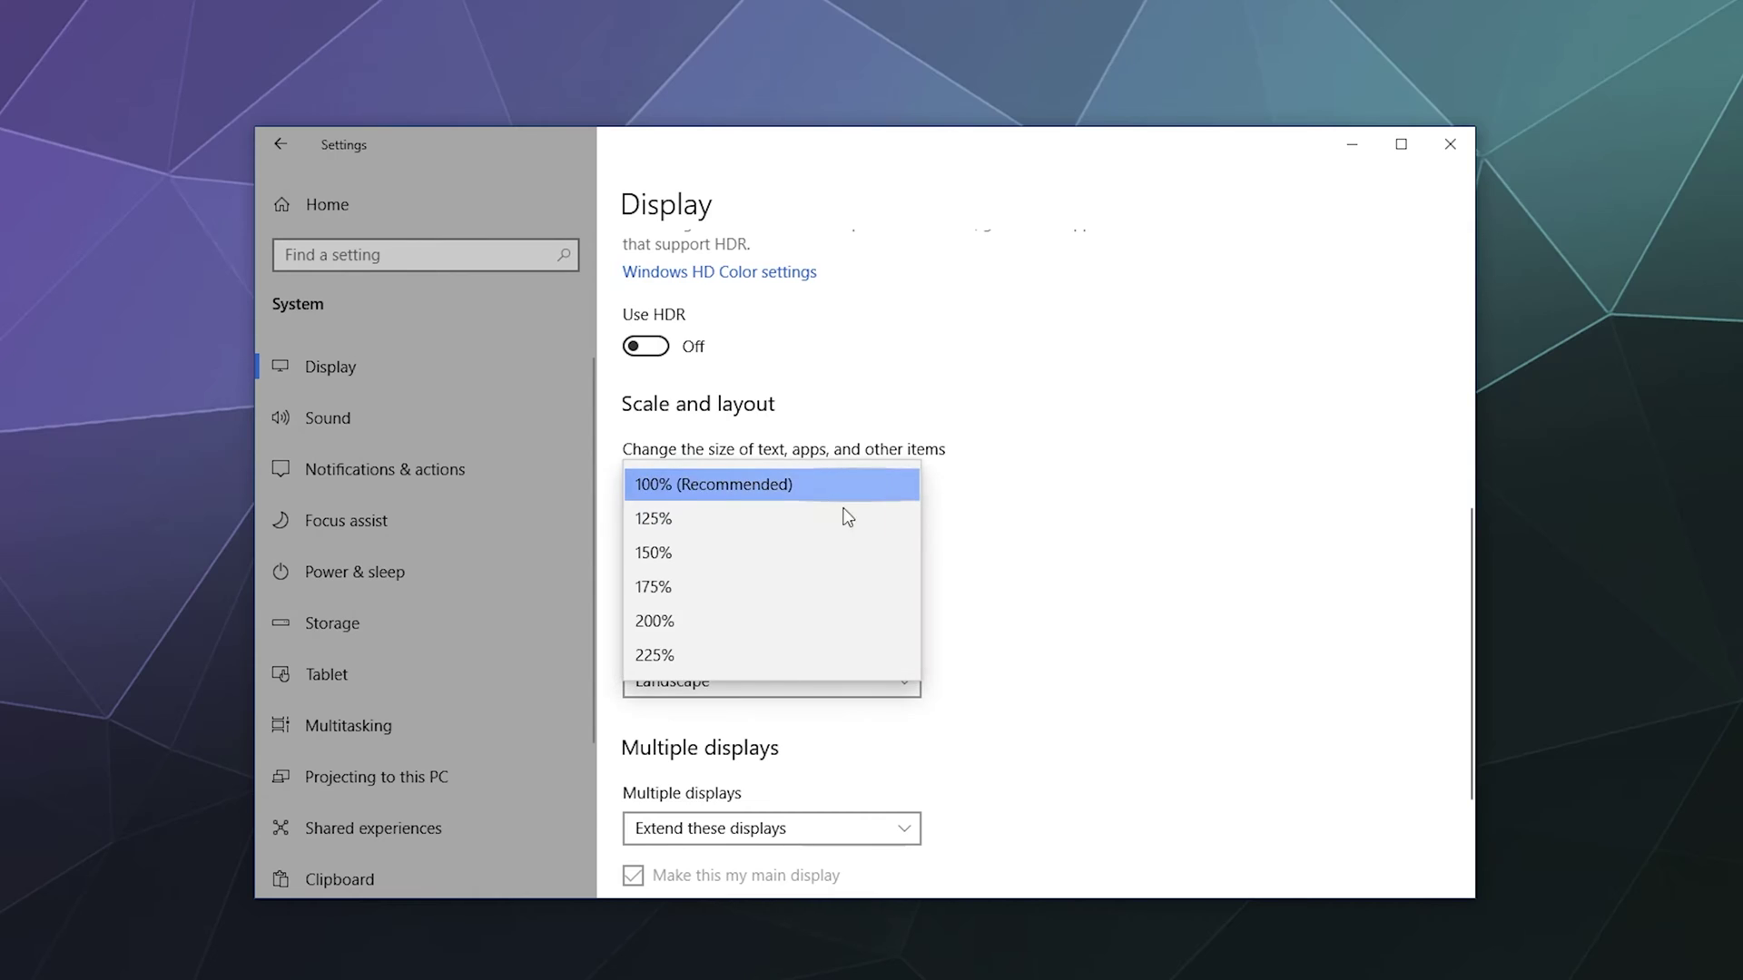
pyautogui.click(1056, 508)
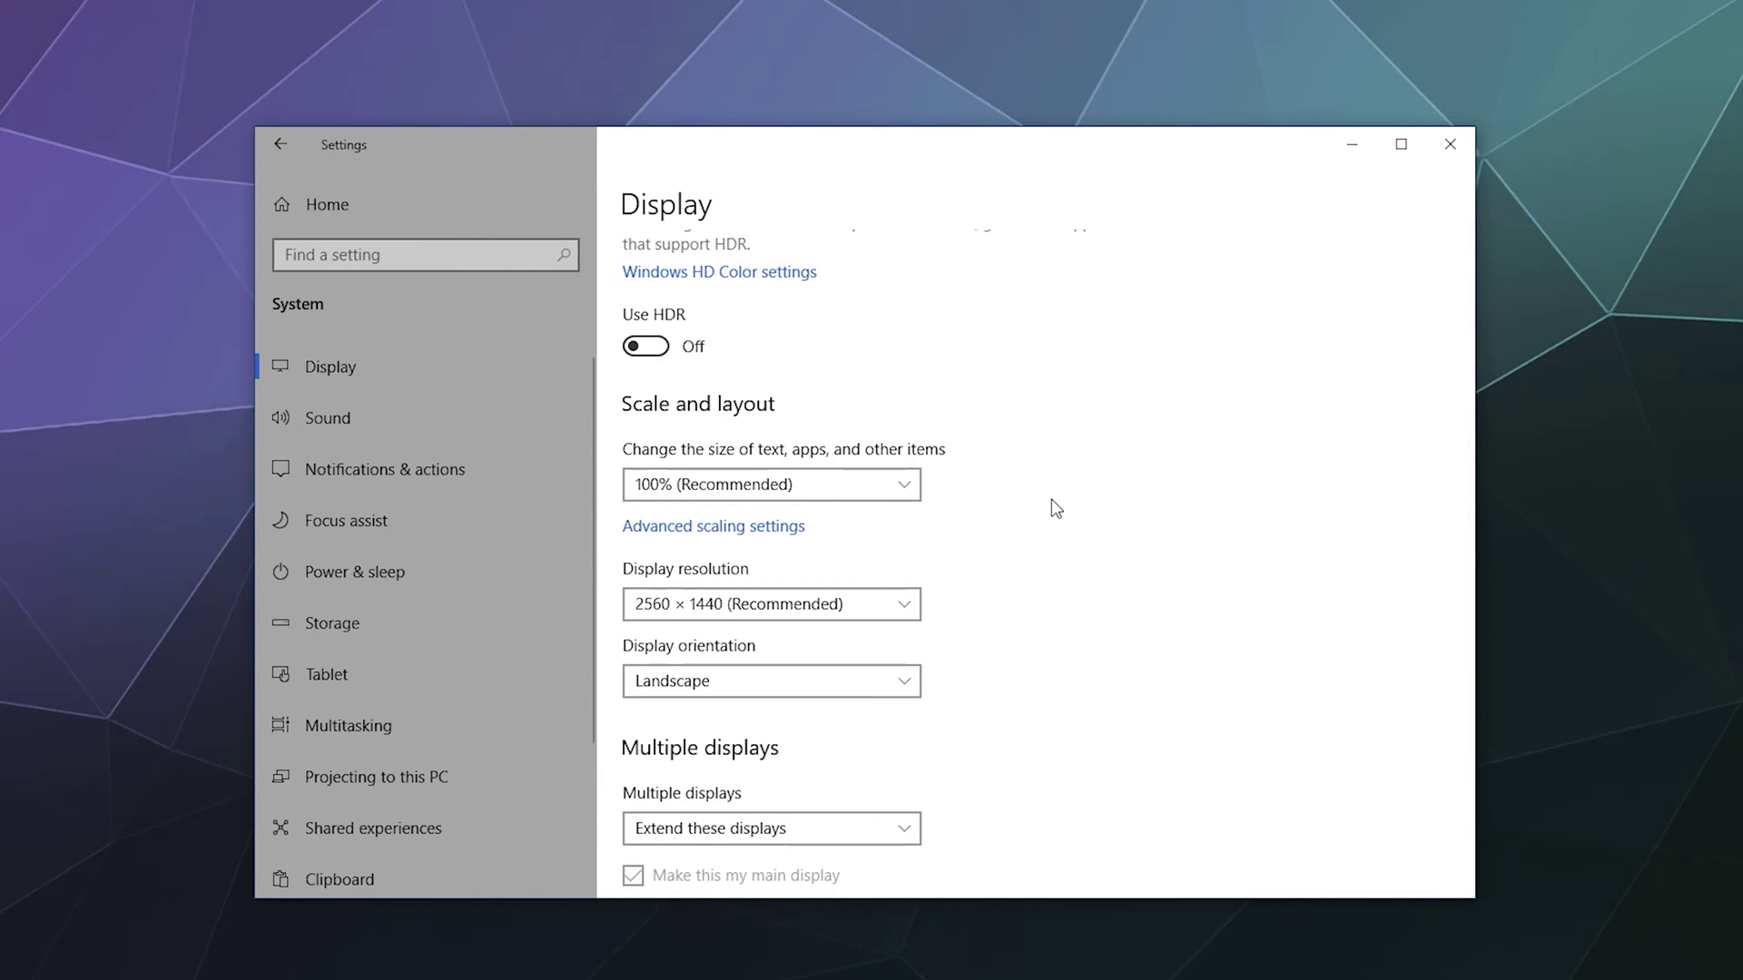
# Review the display resolution choices twice, keeping 2560 × 1440
pyautogui.scroll(-2, 1019, 545)
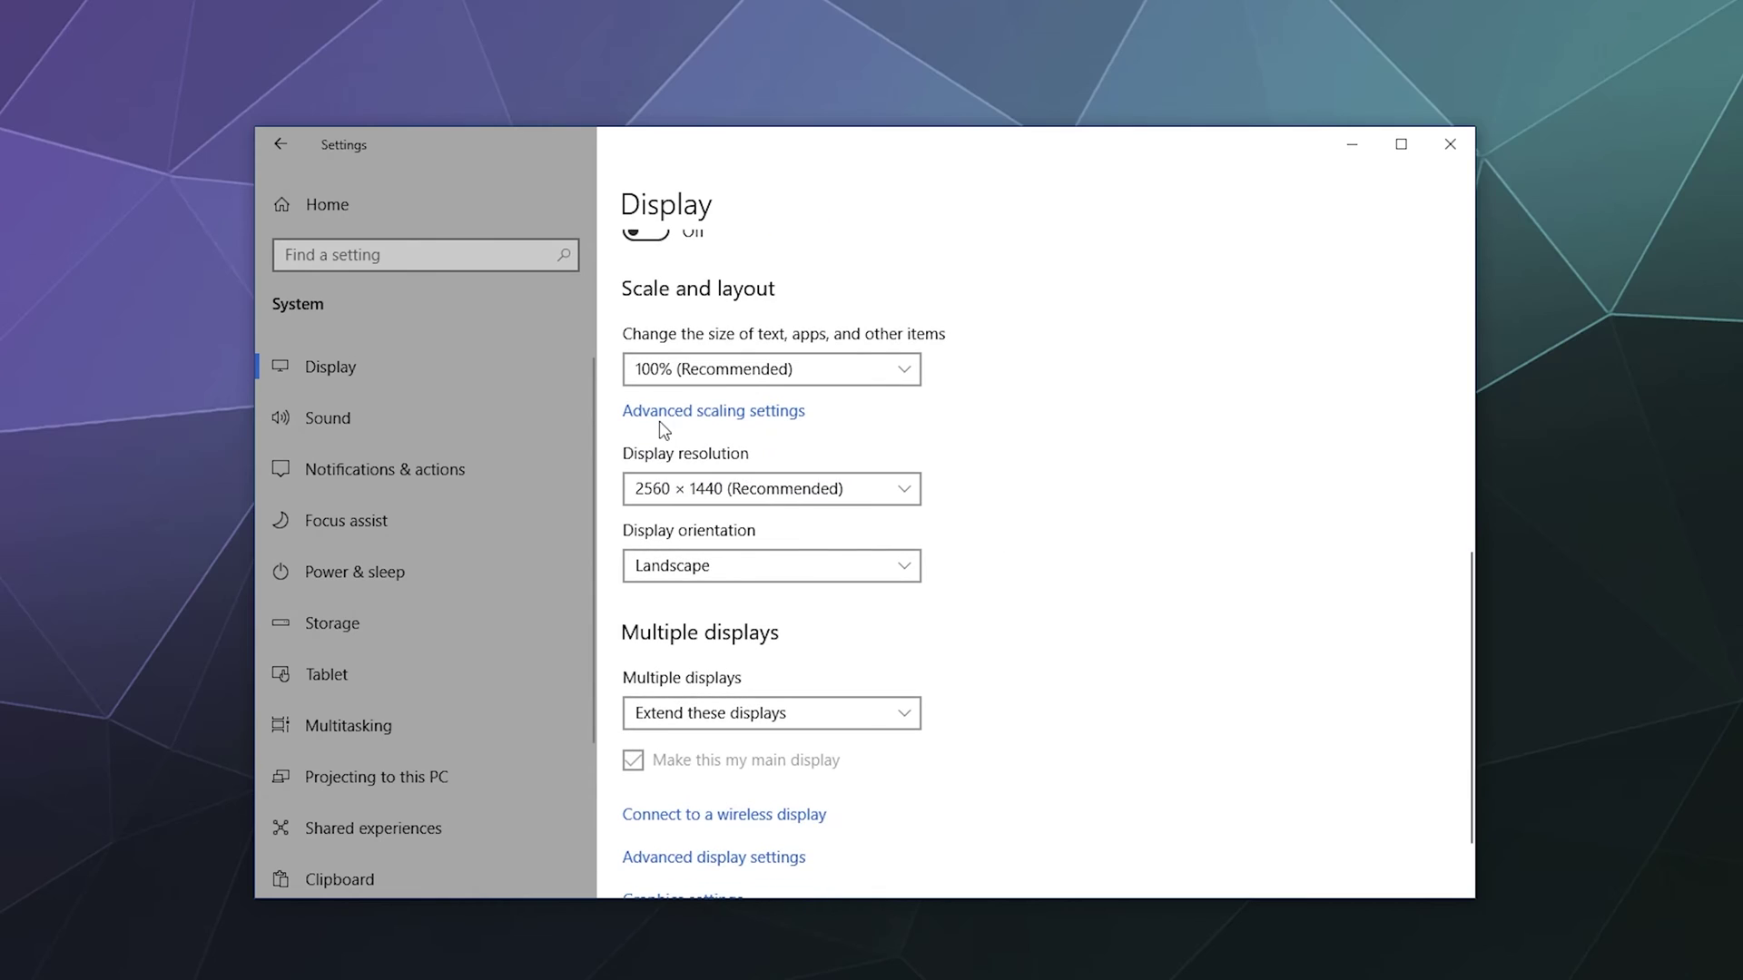
pyautogui.click(699, 493)
pyautogui.scroll(-3, 775, 638)
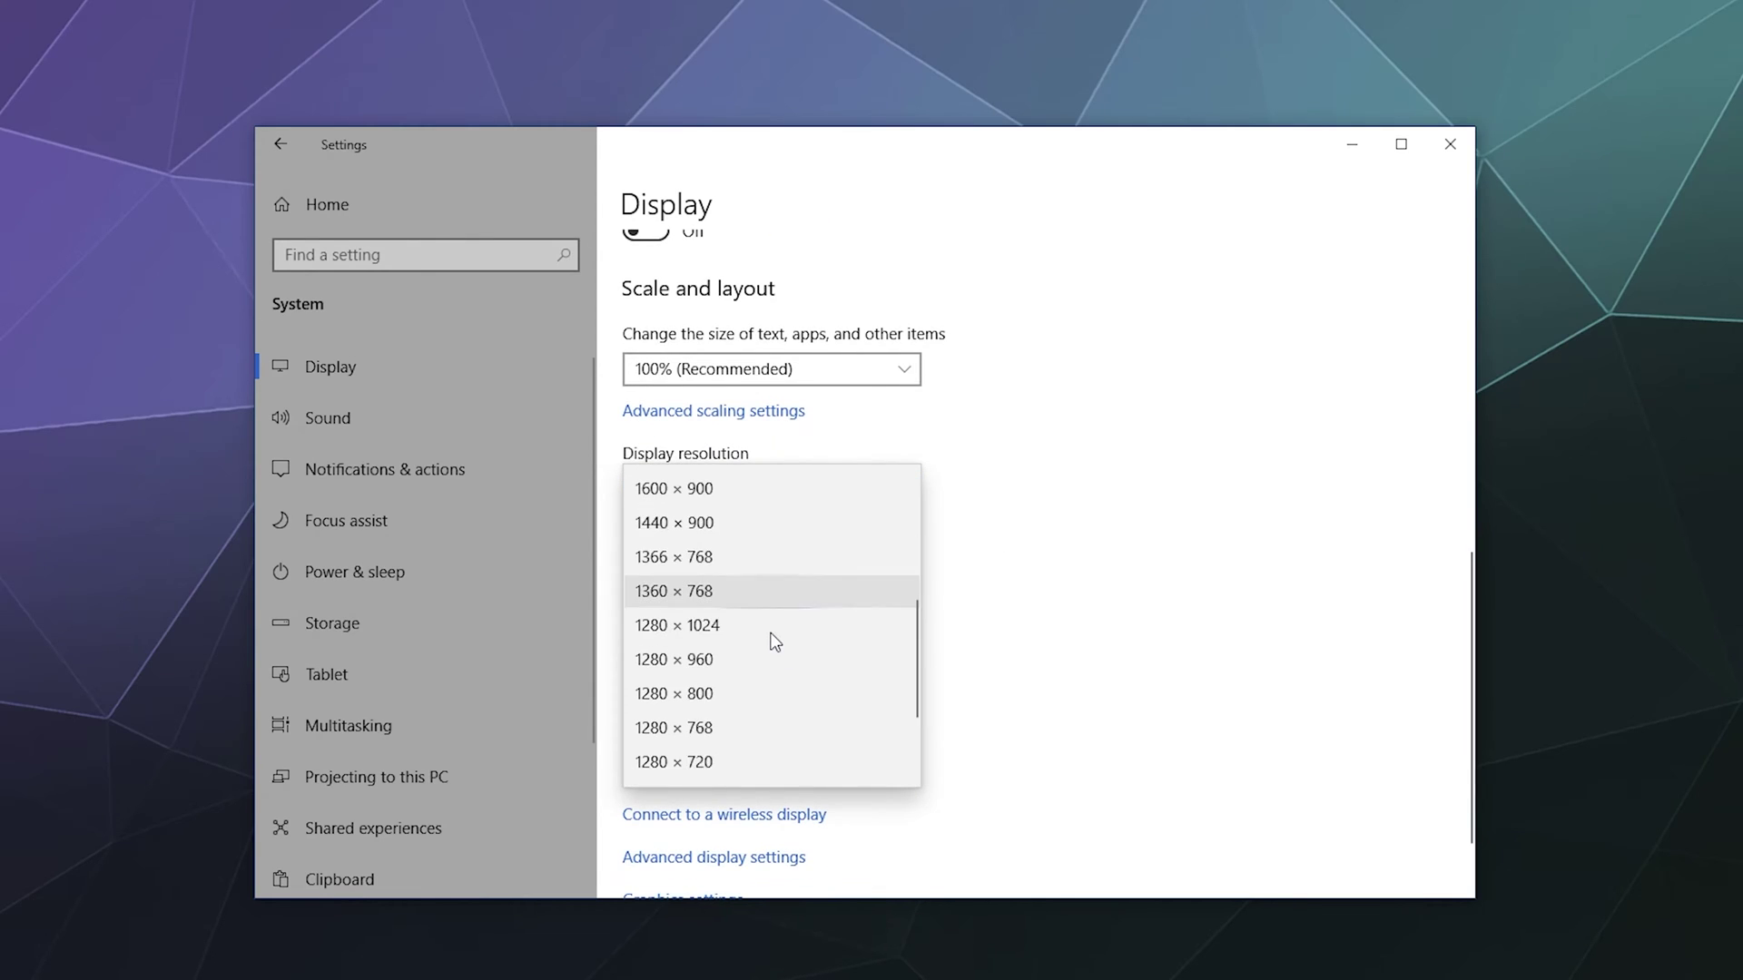
pyautogui.scroll(3, 775, 642)
pyautogui.scroll(1, 774, 640)
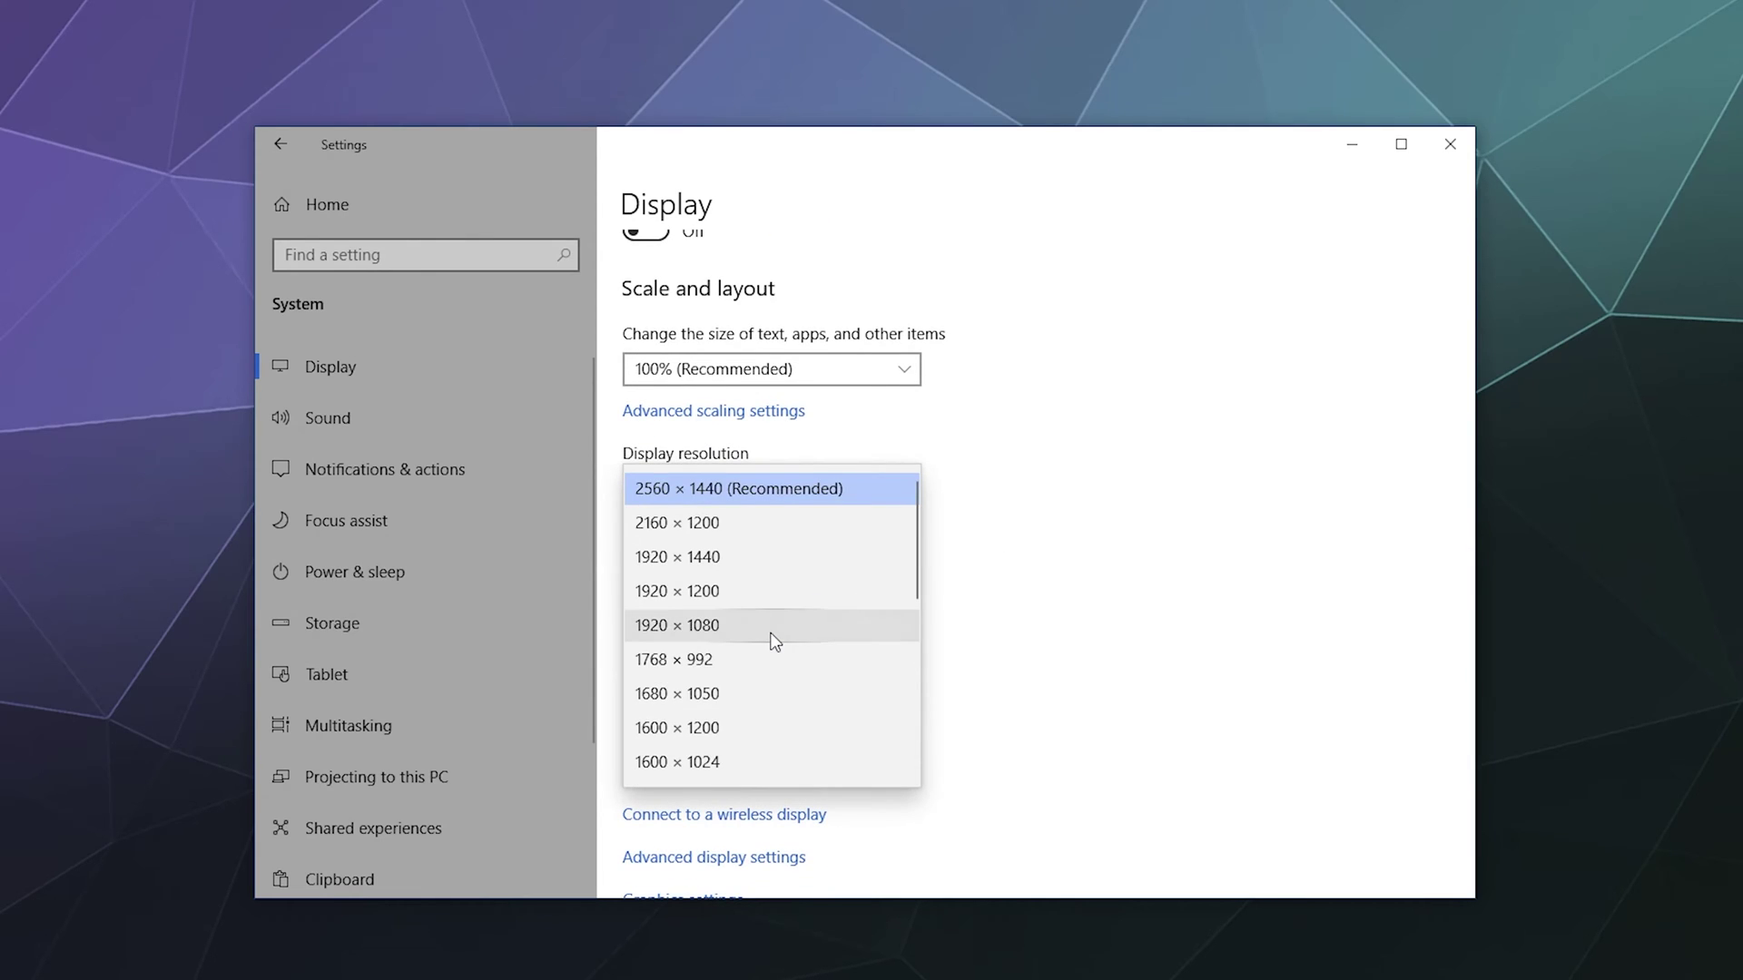
pyautogui.click(927, 454)
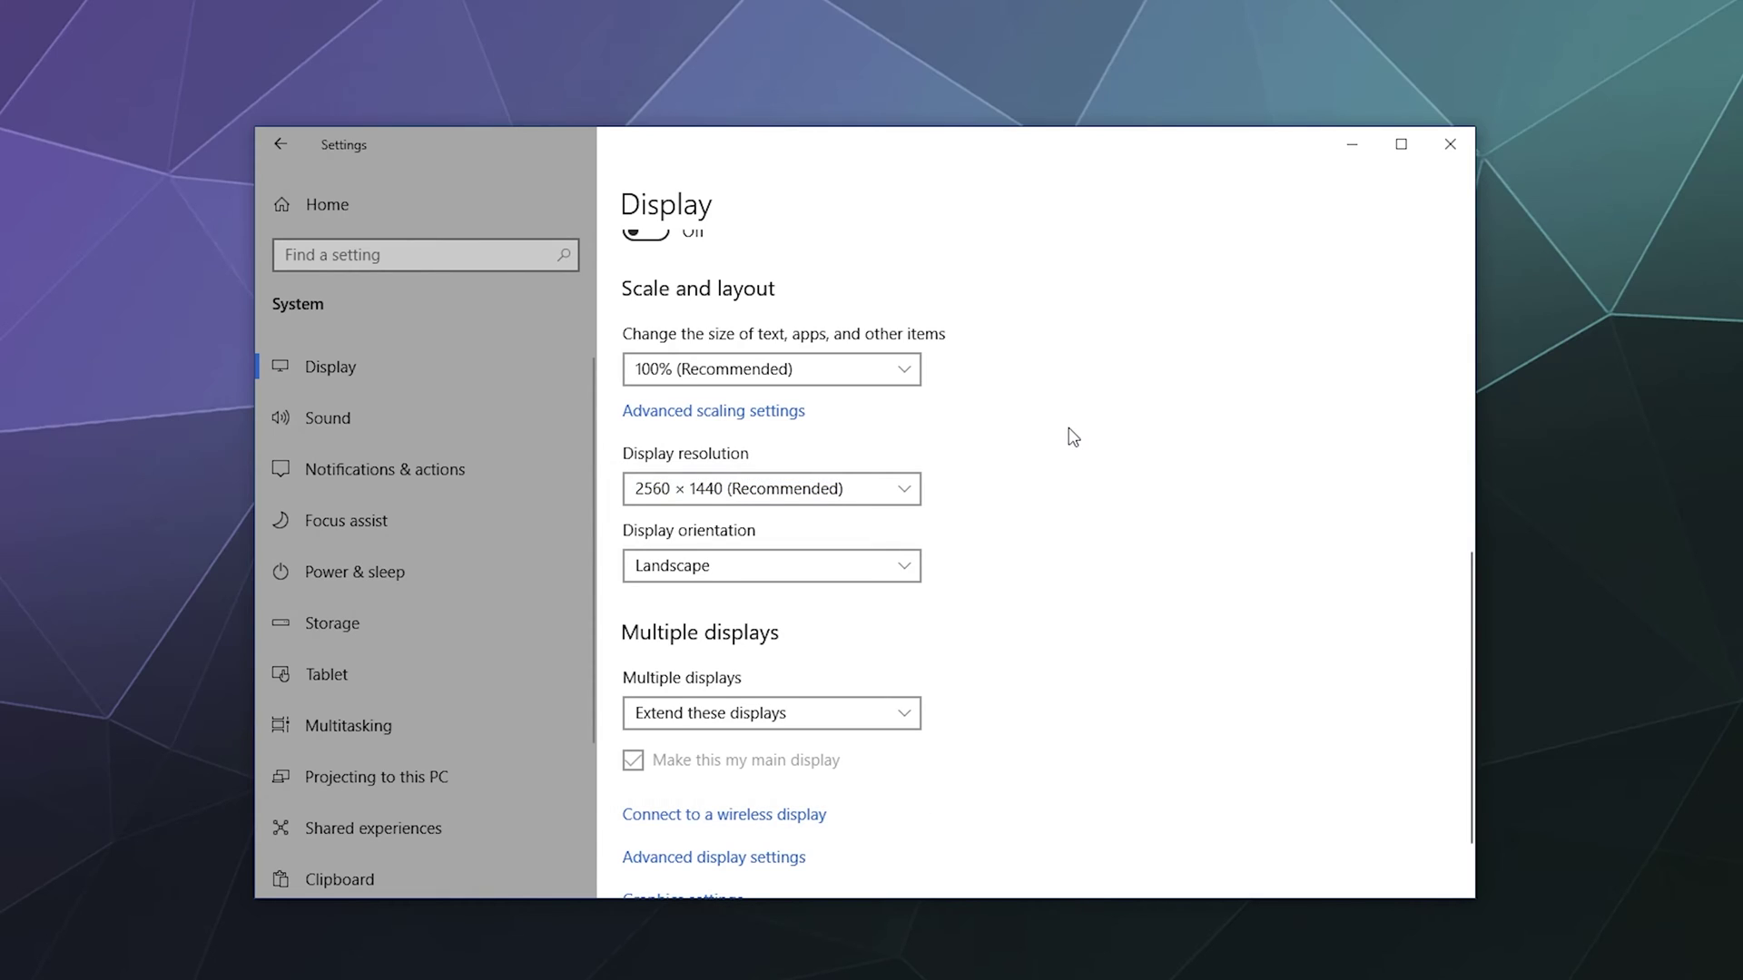
pyautogui.click(749, 490)
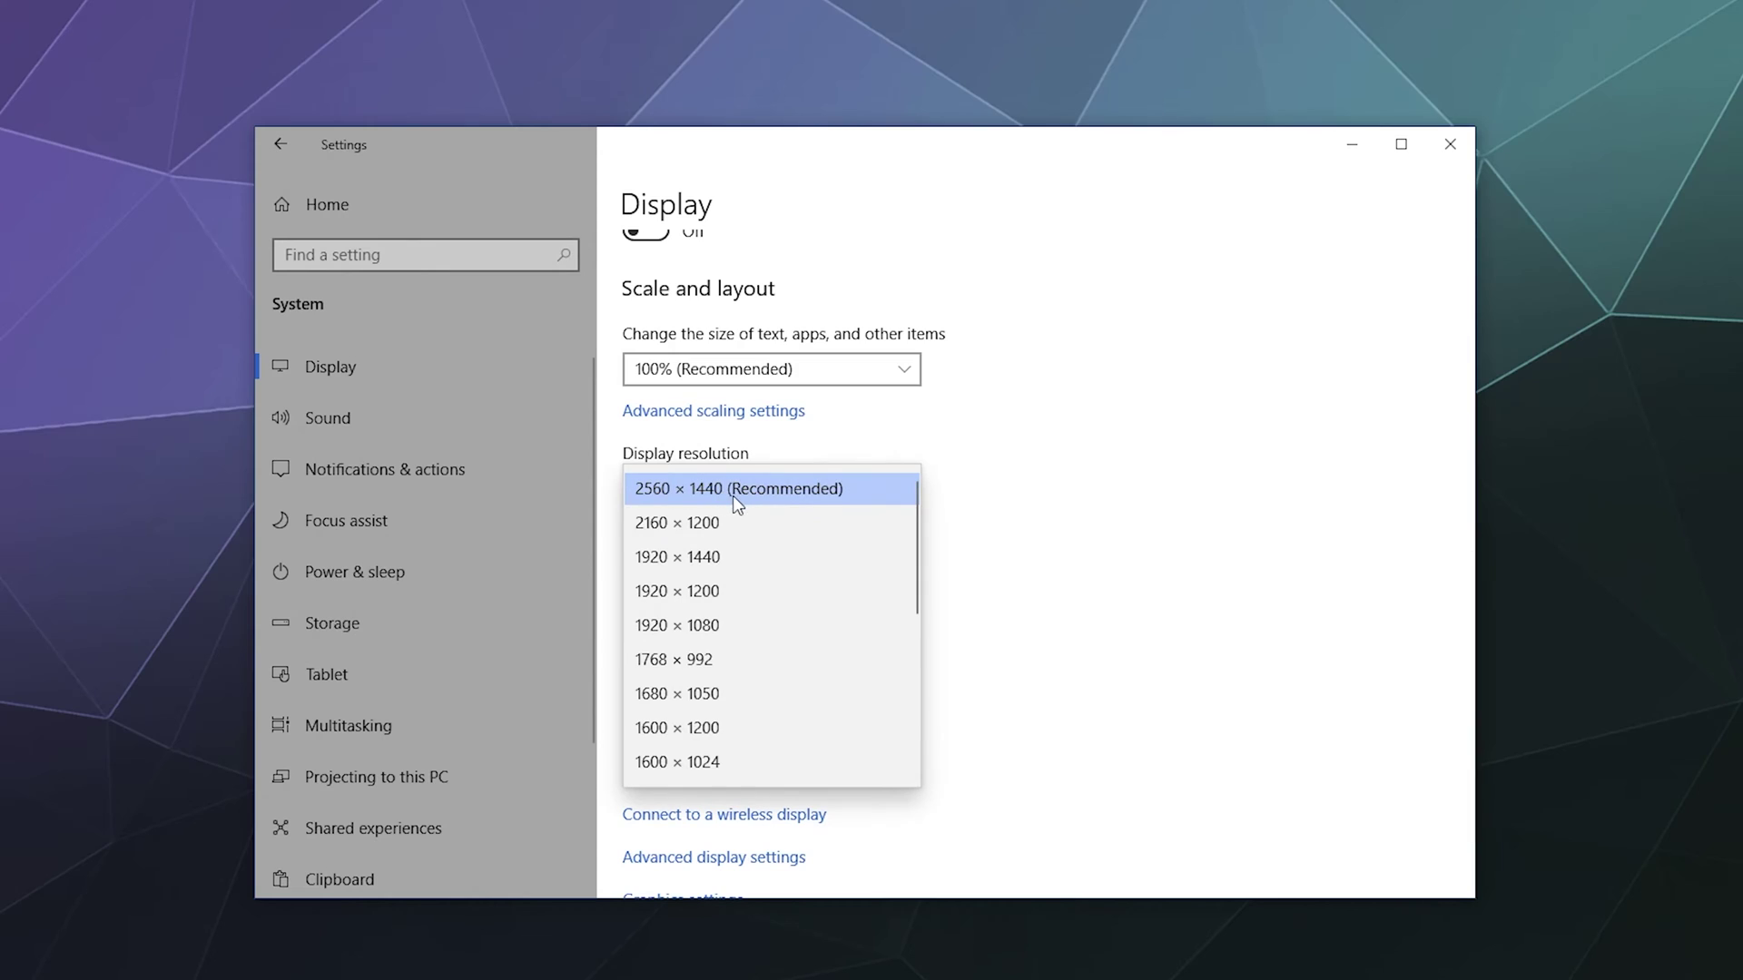
pyautogui.scroll(-1, 790, 637)
pyautogui.scroll(-1, 792, 642)
pyautogui.scroll(3, 791, 636)
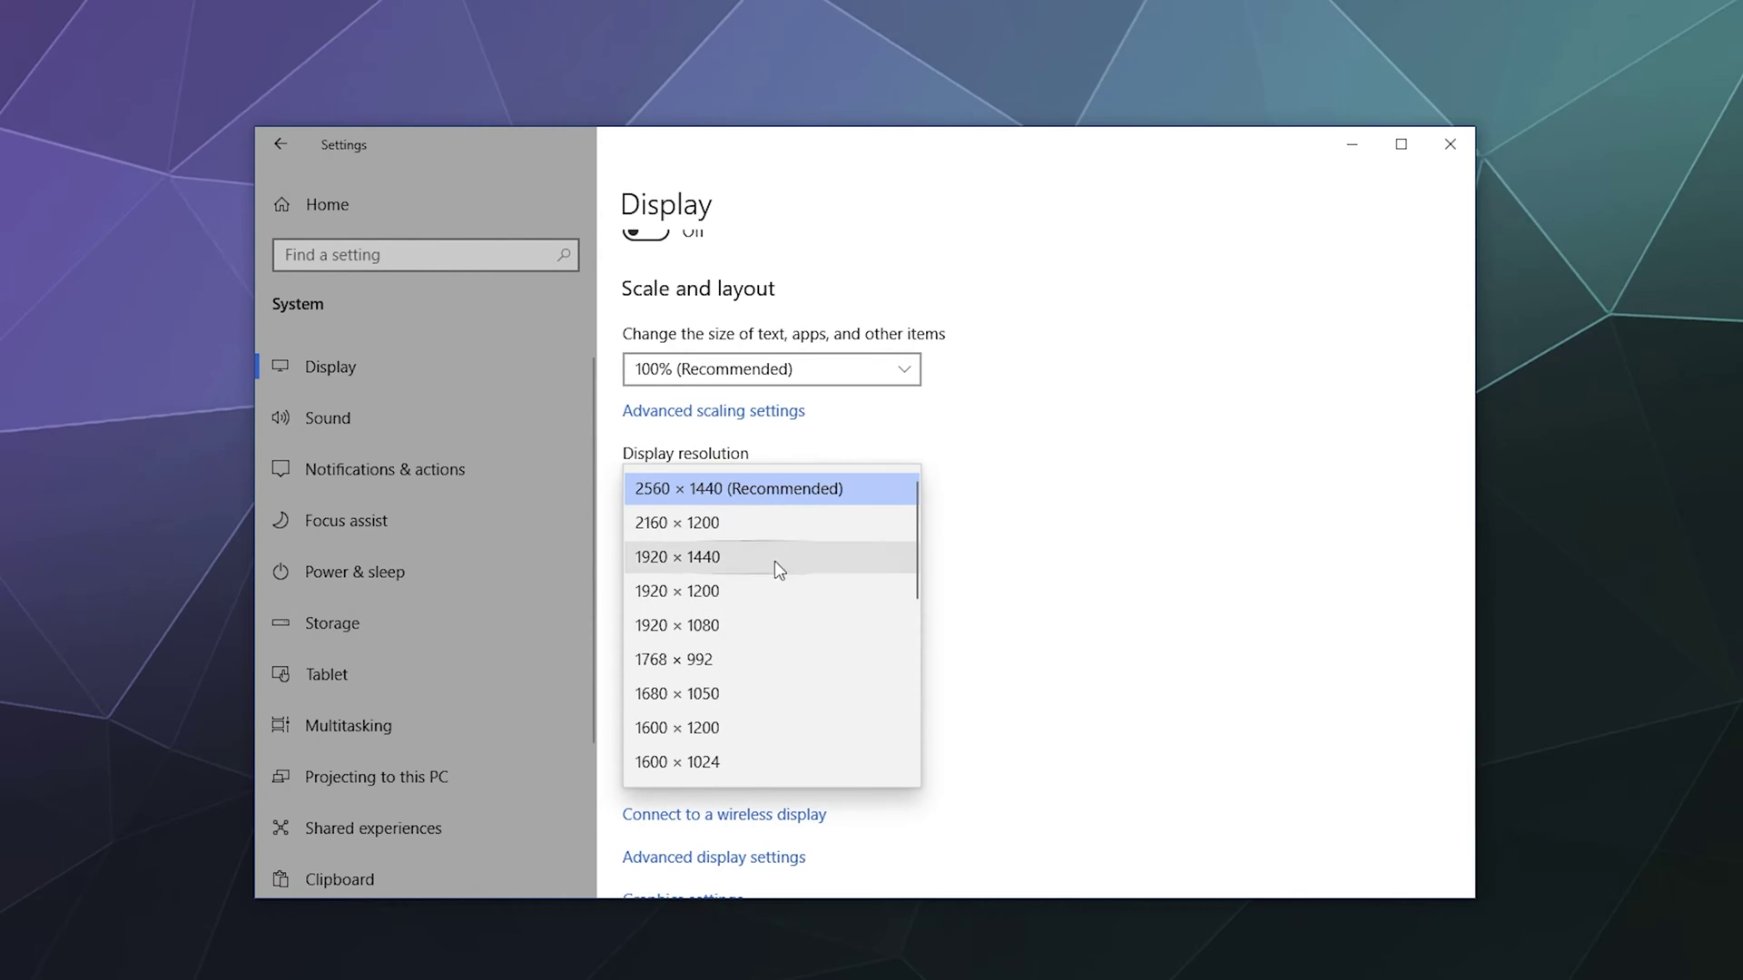
pyautogui.click(941, 565)
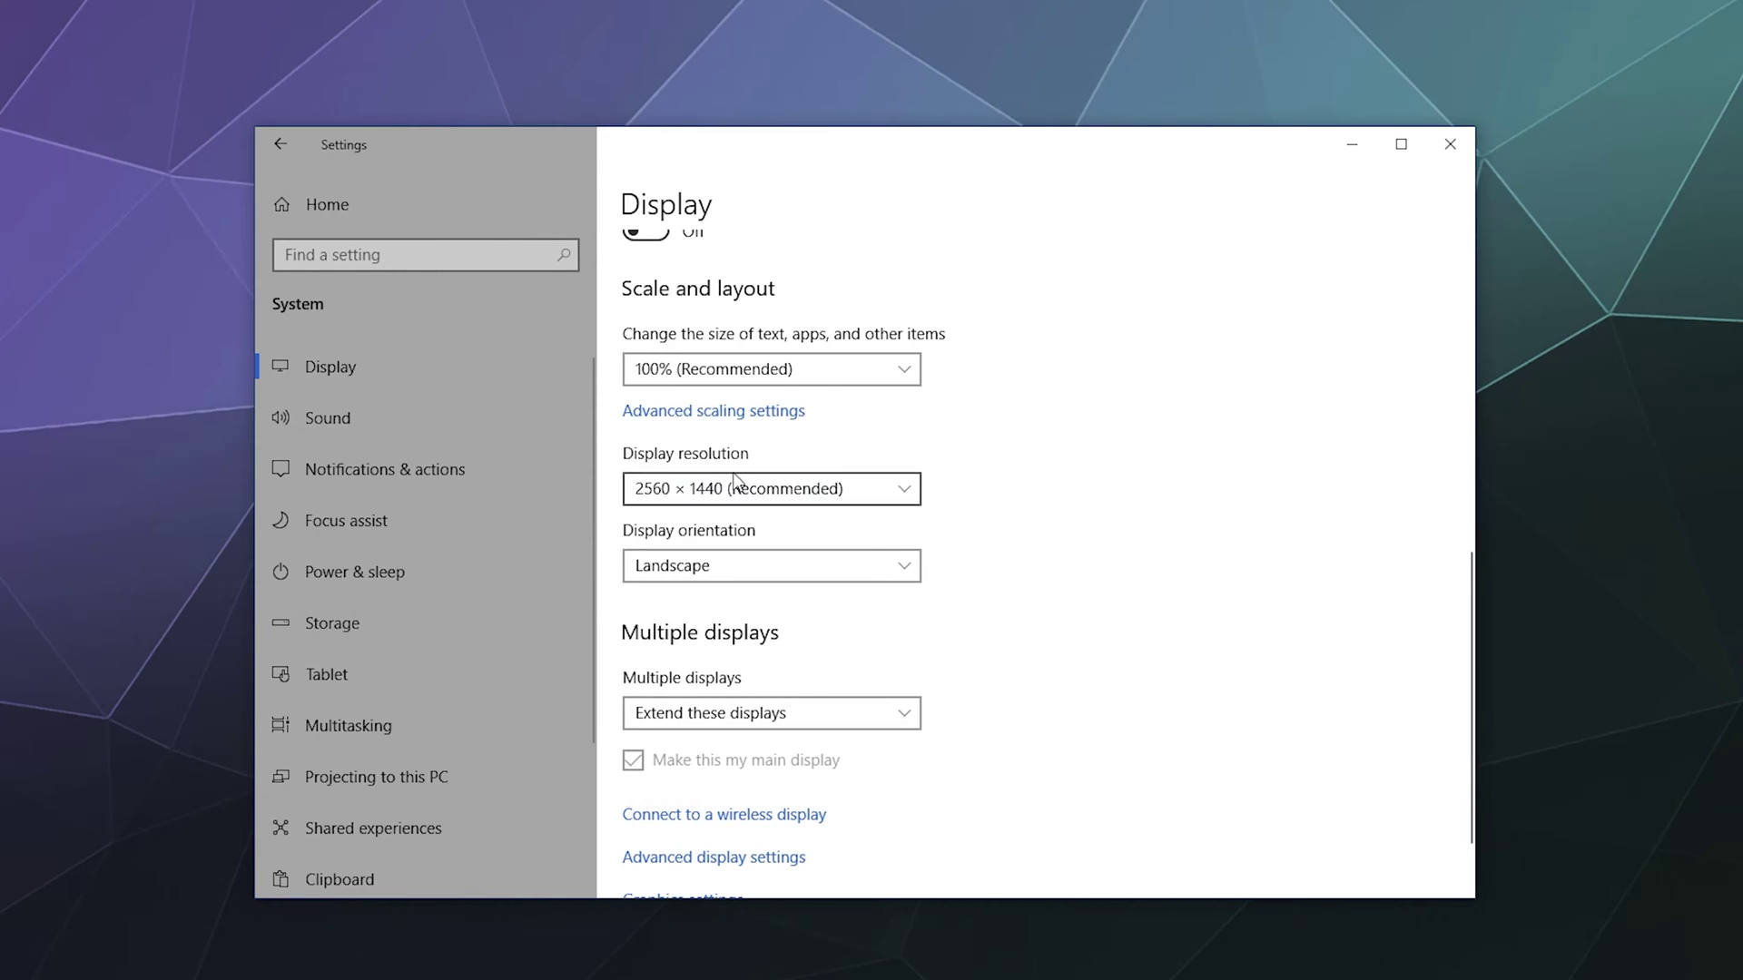
# Keep Landscape orientation and Extend these displays, then open Advanced display settings
pyautogui.click(840, 565)
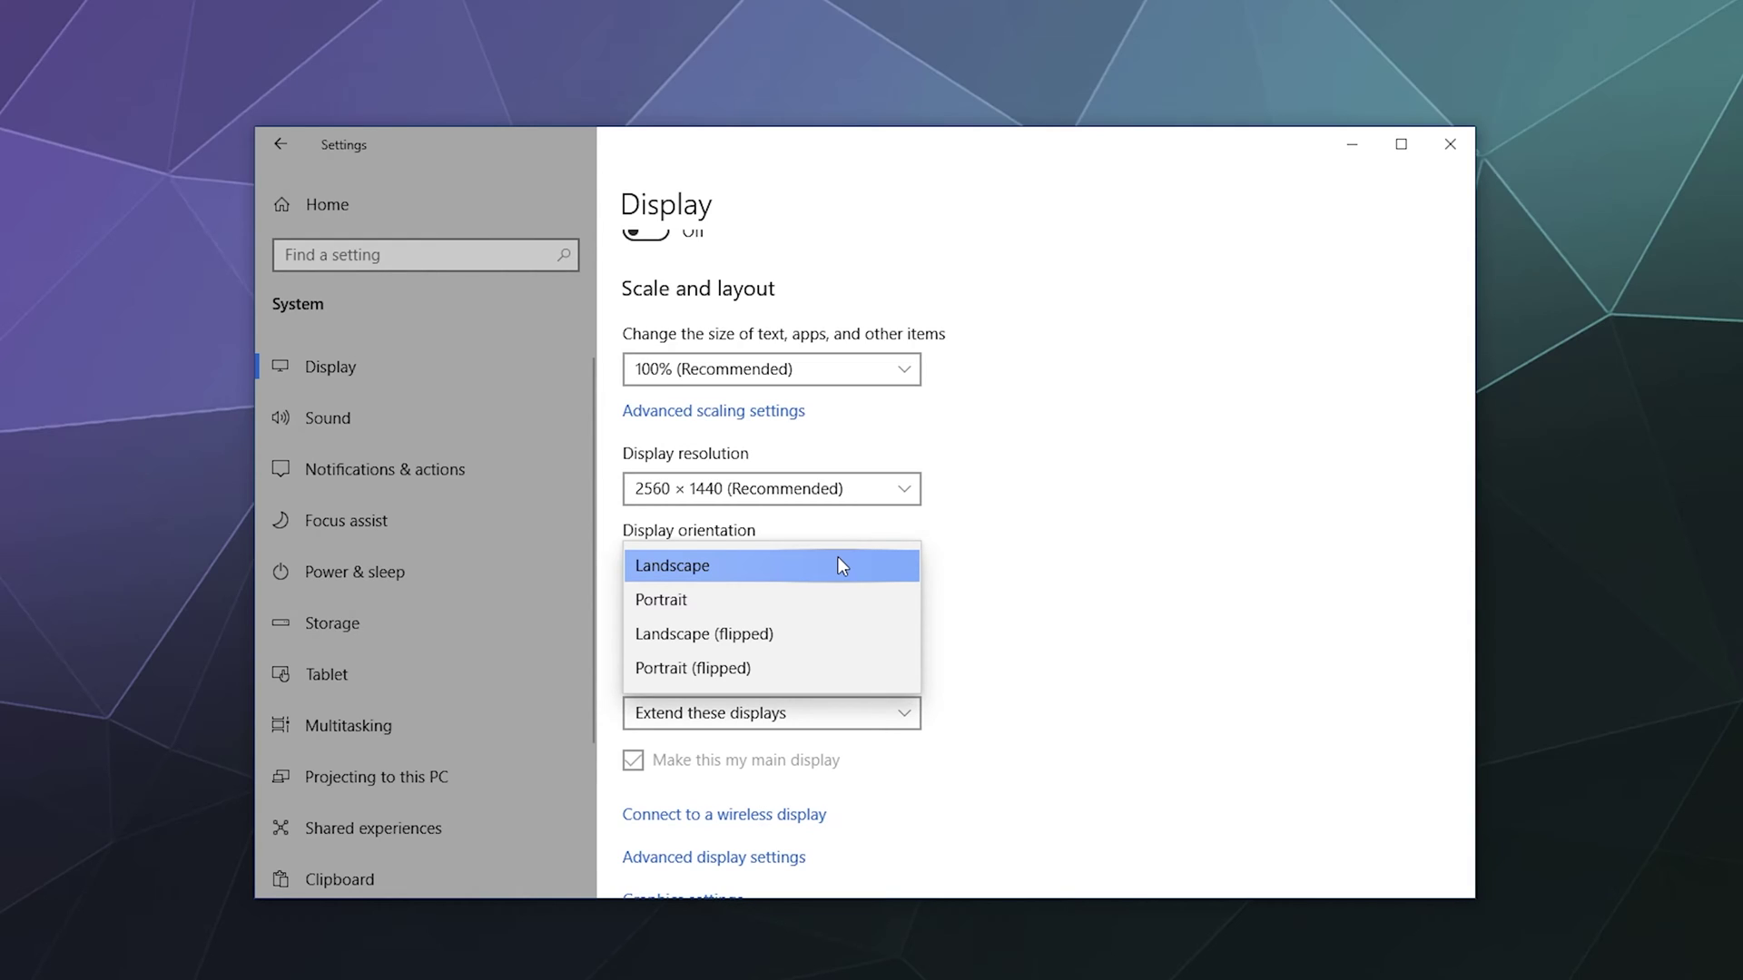
pyautogui.click(838, 562)
pyautogui.scroll(-1, 1087, 517)
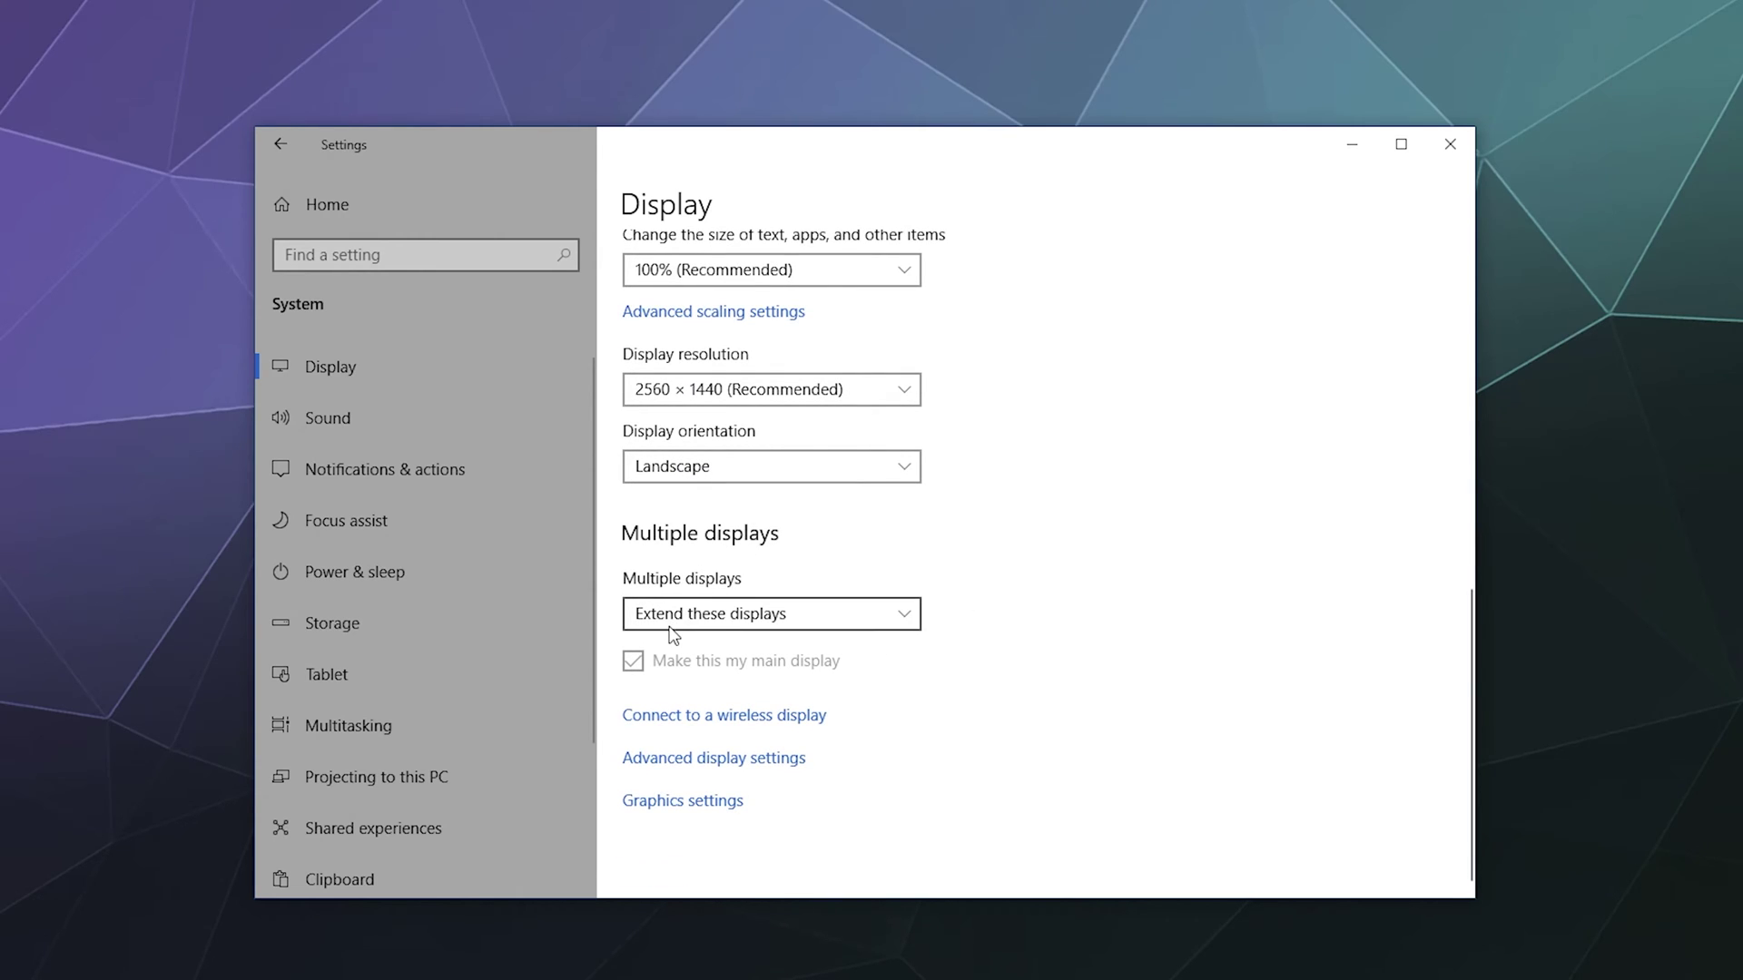
pyautogui.click(728, 622)
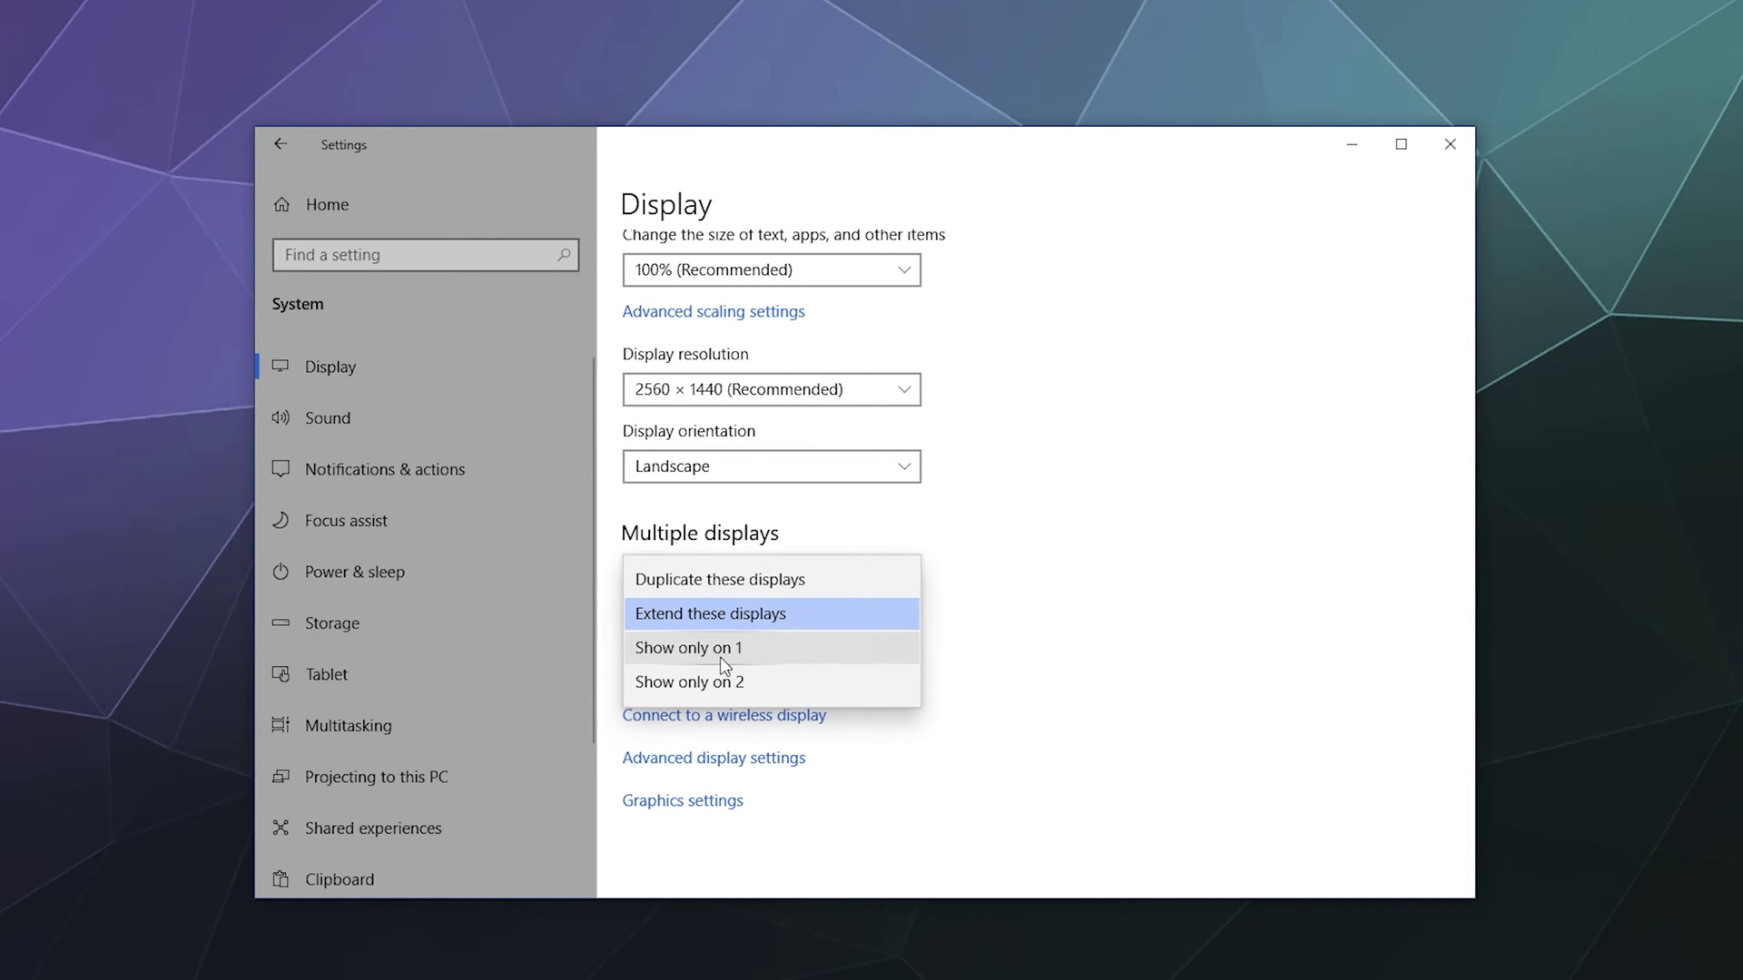
pyautogui.click(1093, 596)
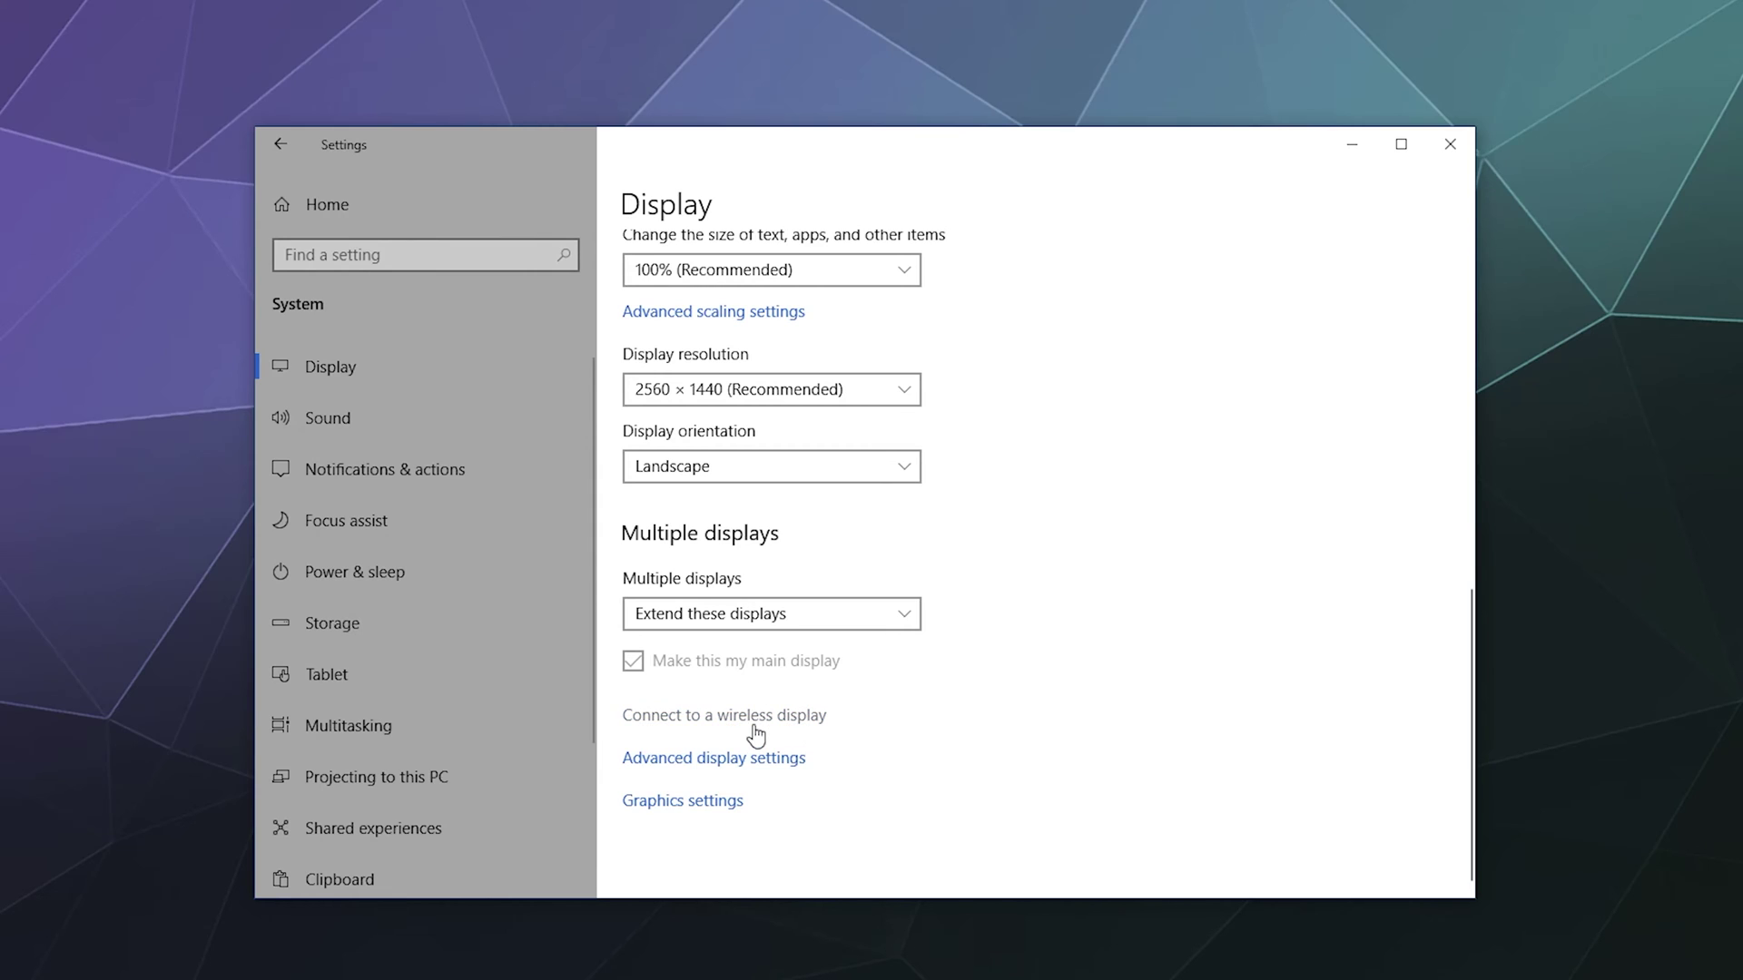
pyautogui.click(708, 761)
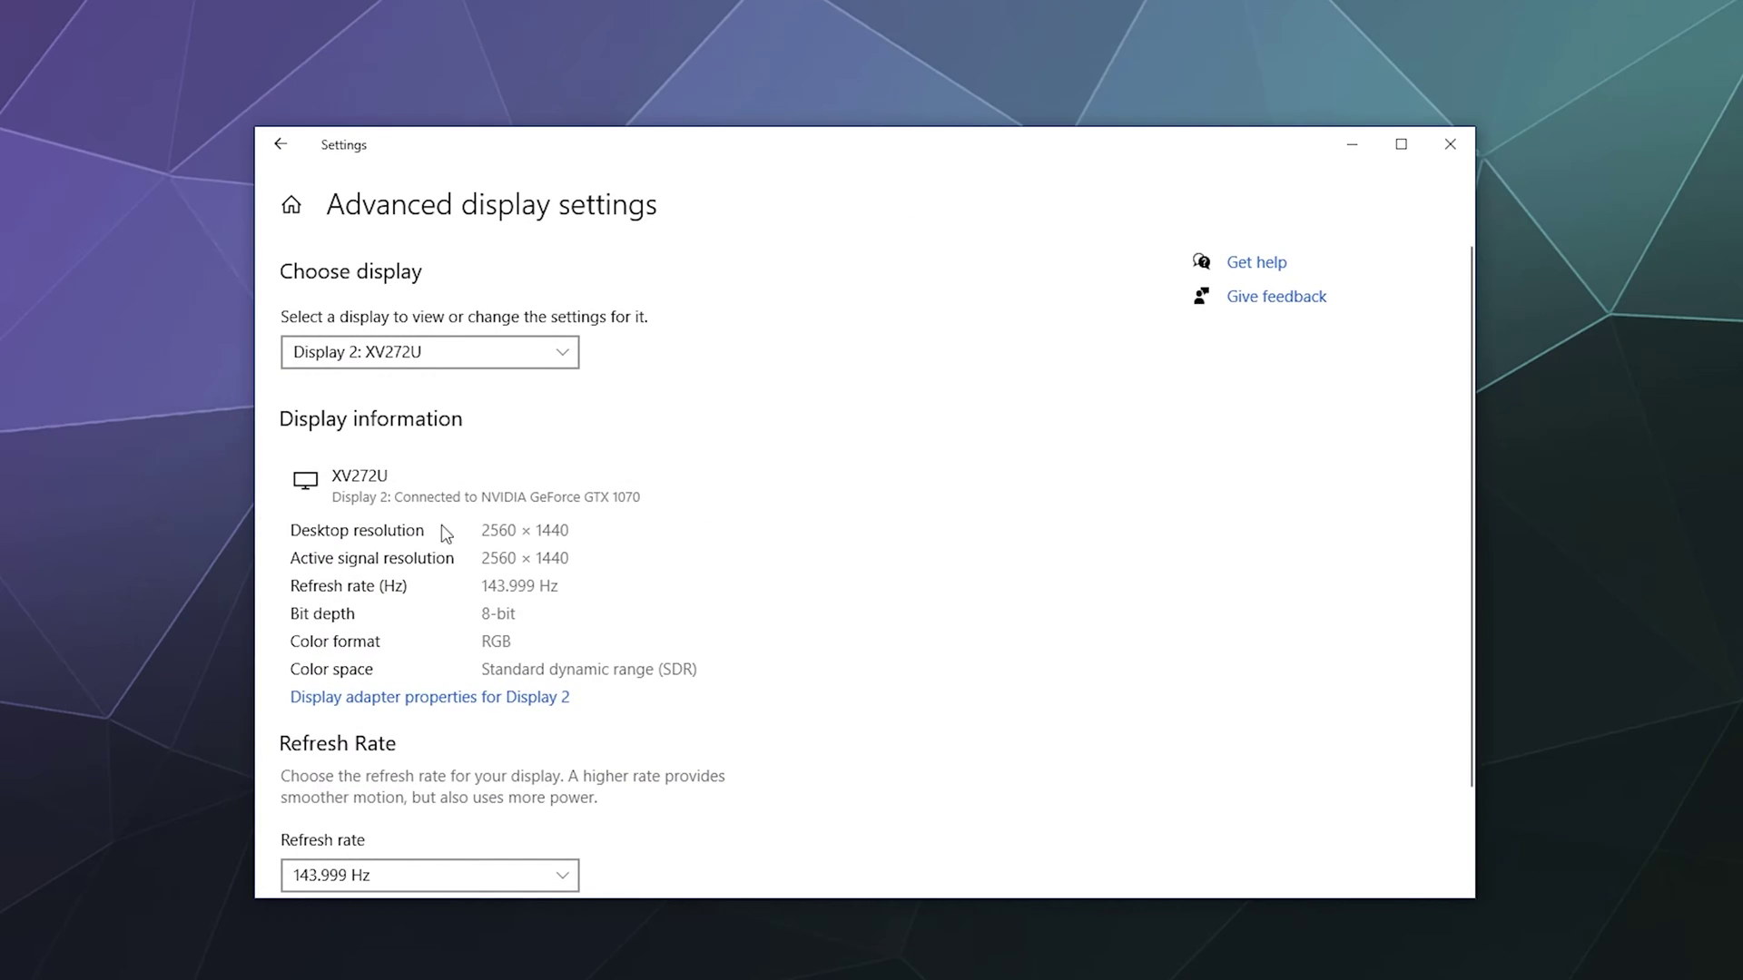
# Check the refresh rate choices, keeping 143.999 Hz, and go back to Display
pyautogui.scroll(-2, 451, 532)
pyautogui.click(393, 758)
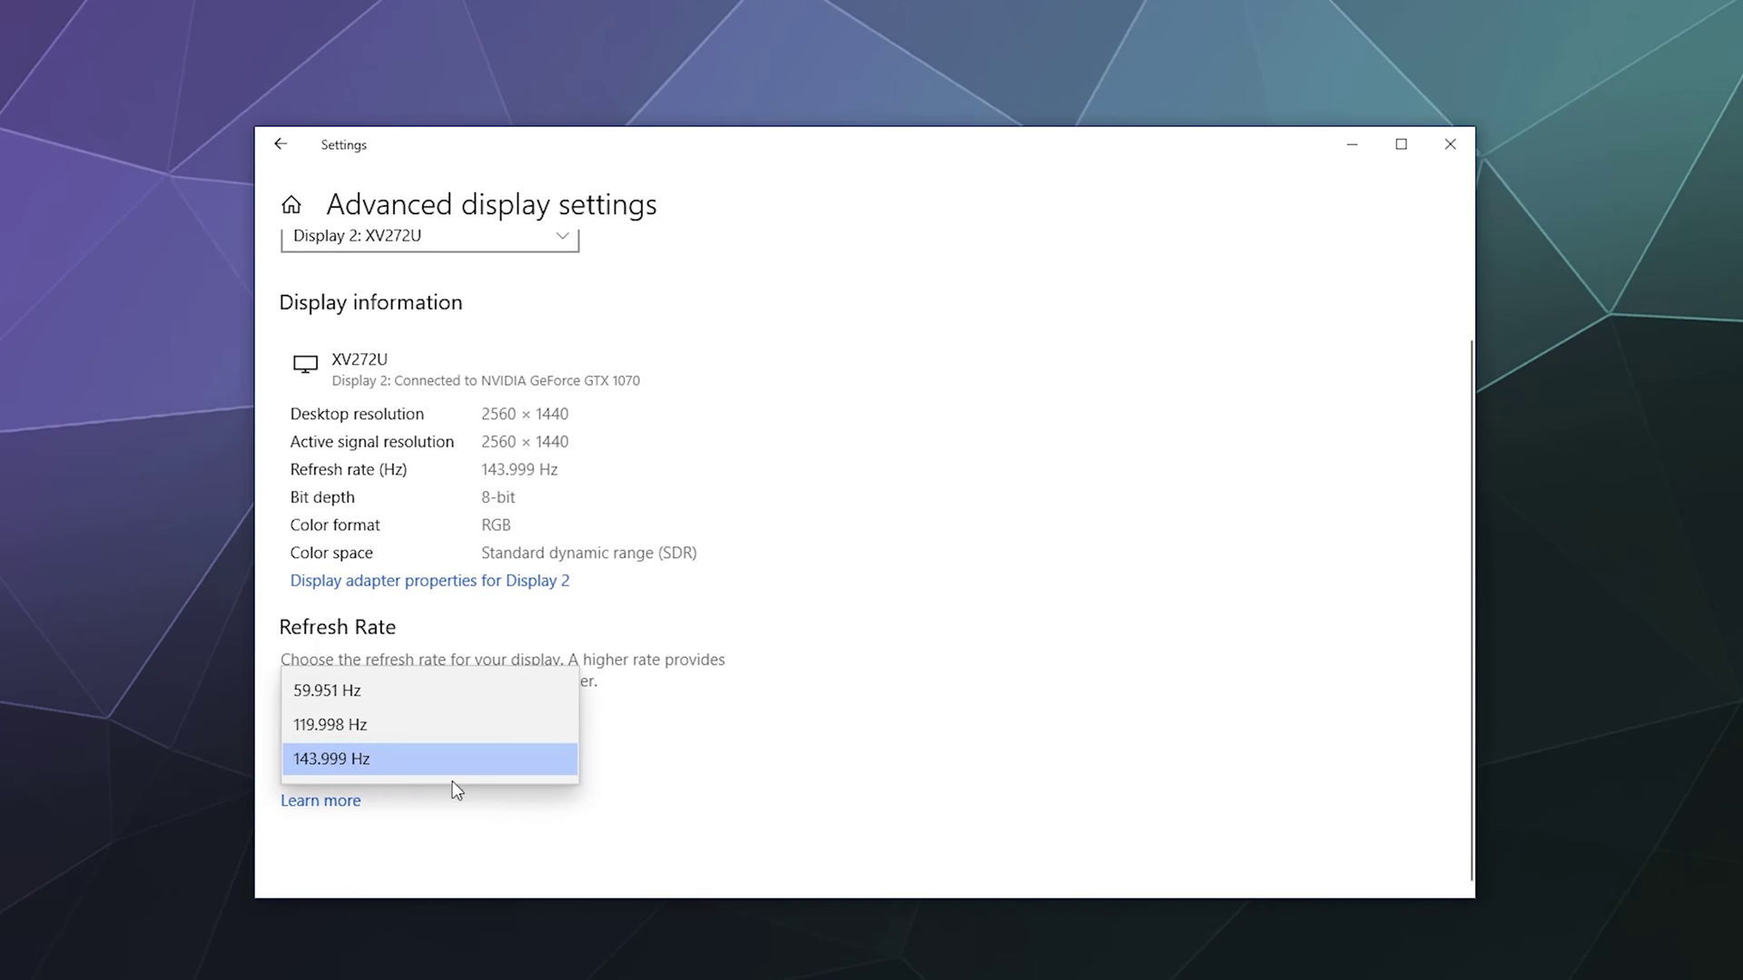
pyautogui.click(848, 680)
pyautogui.click(281, 144)
# Browse Graphics settings, leaving GPU scheduling and variable refresh rate off, then return to Display
pyautogui.scroll(-2, 760, 742)
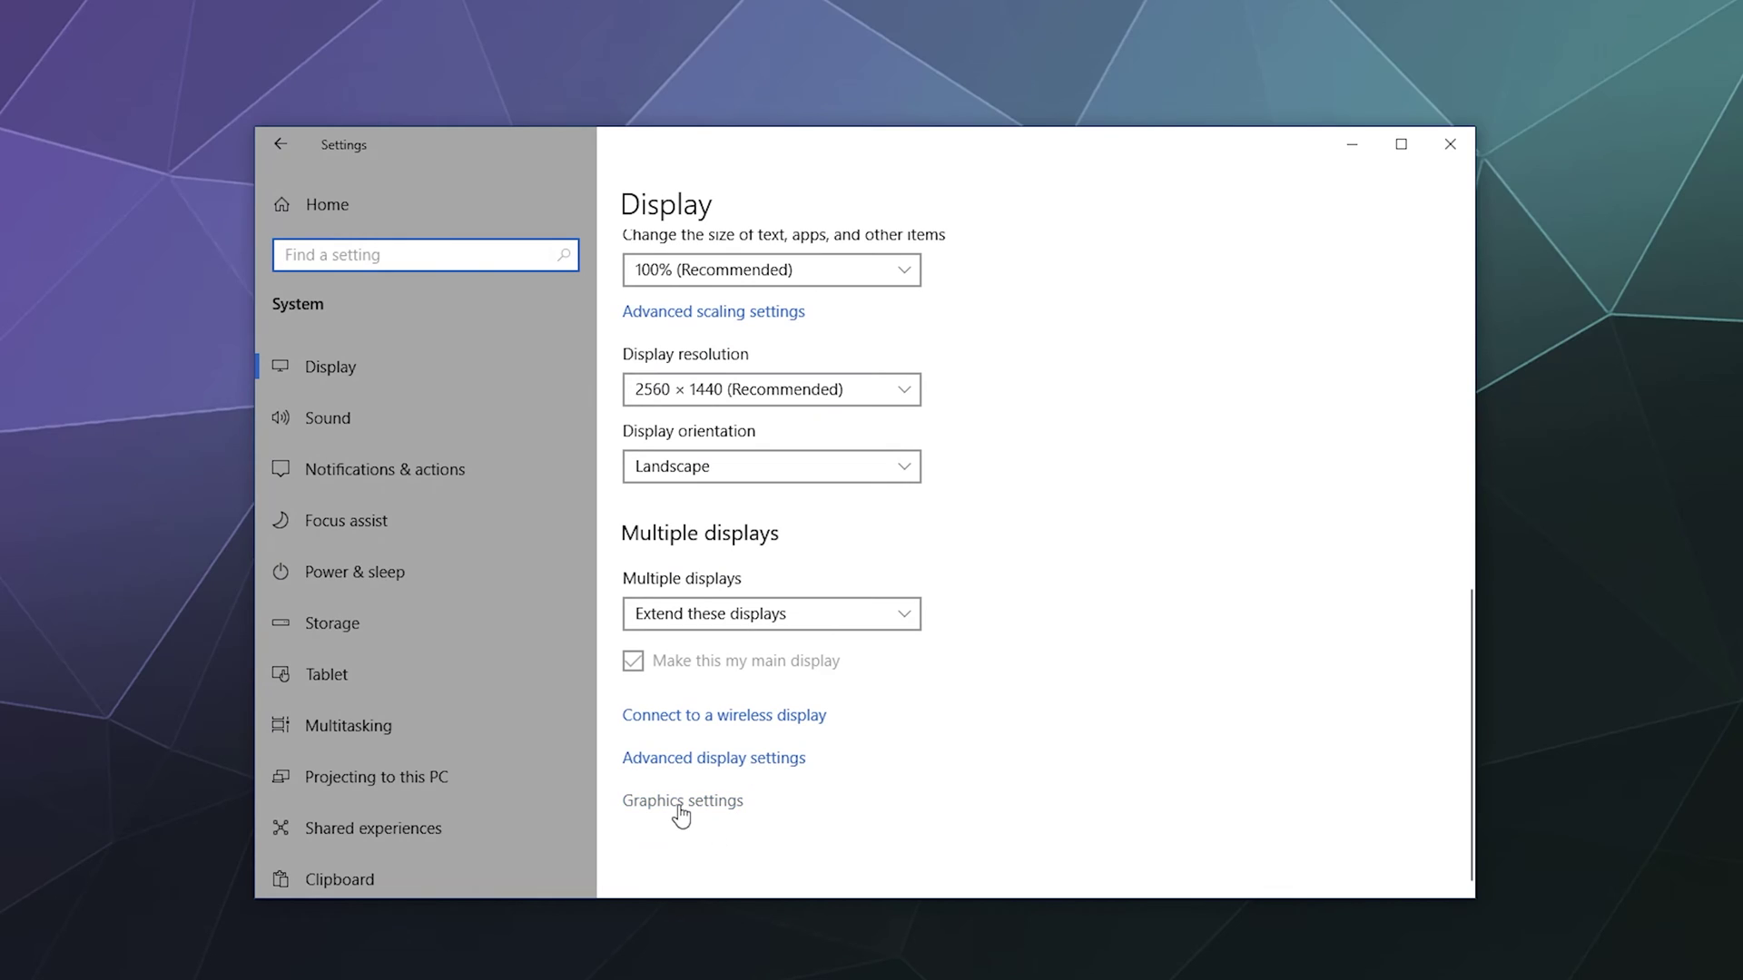
pyautogui.click(679, 801)
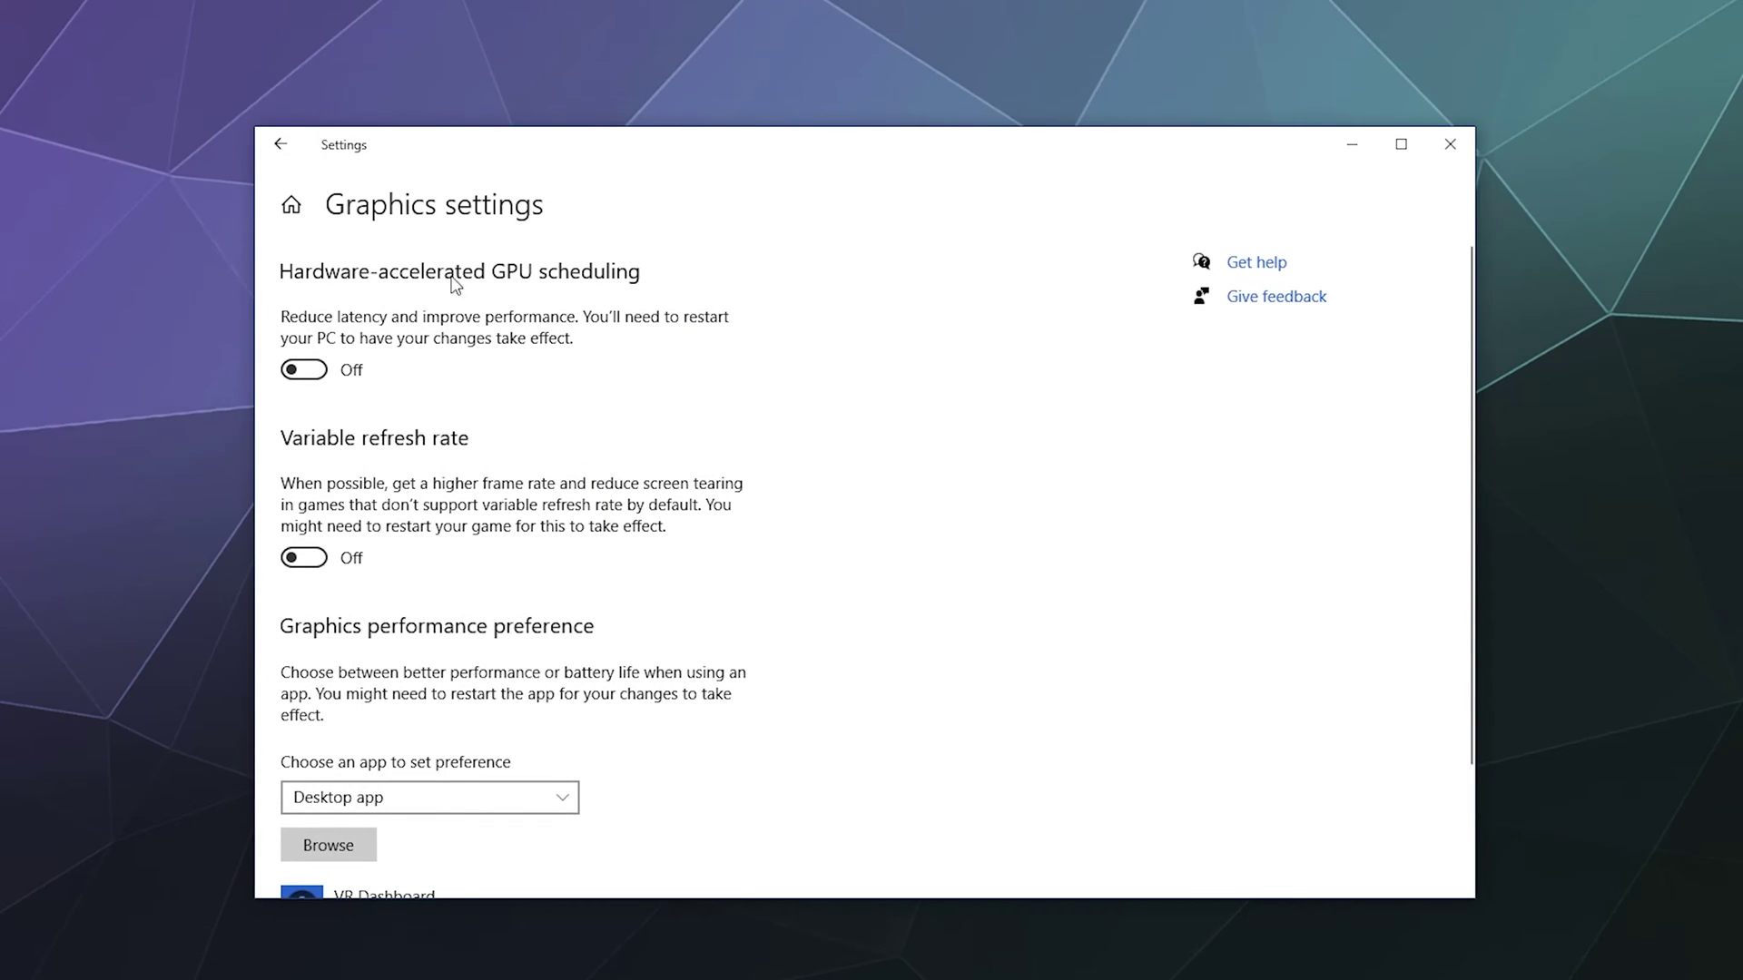
pyautogui.scroll(-2, 345, 218)
pyautogui.scroll(2, 463, 272)
pyautogui.scroll(-2, 417, 599)
pyautogui.scroll(2, 412, 499)
pyautogui.scroll(-1, 465, 531)
pyautogui.scroll(1, 465, 617)
pyautogui.scroll(-2, 454, 614)
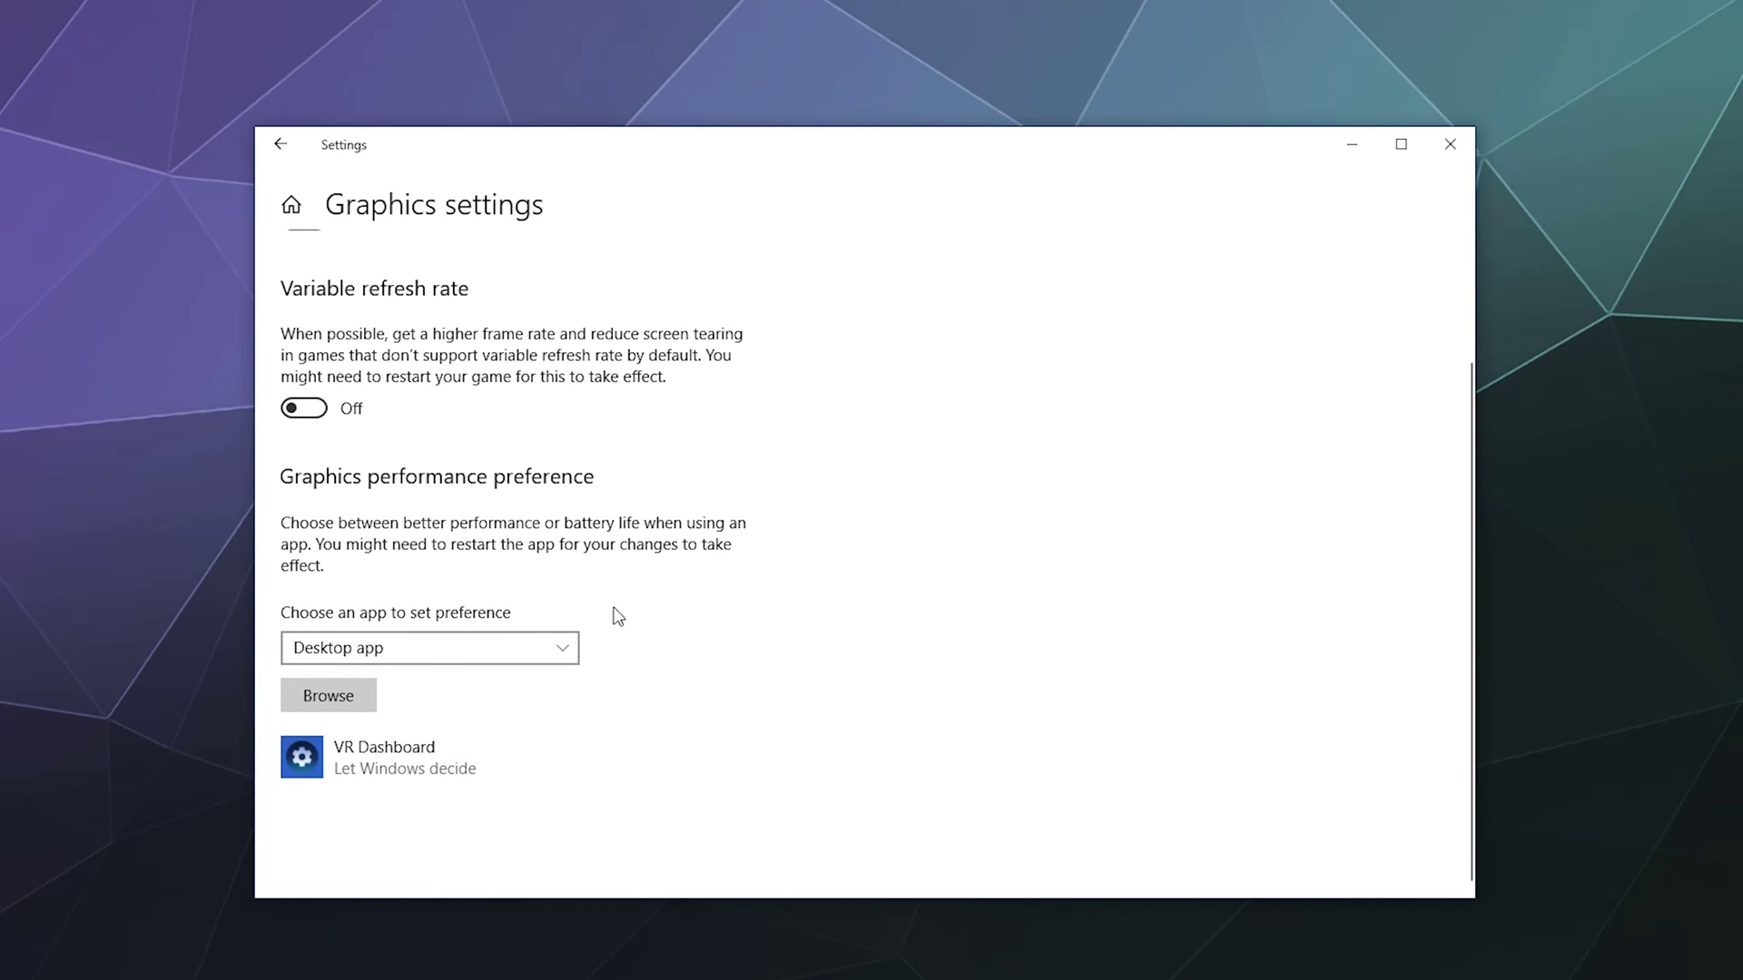
pyautogui.scroll(1, 766, 814)
pyautogui.scroll(-1, 357, 763)
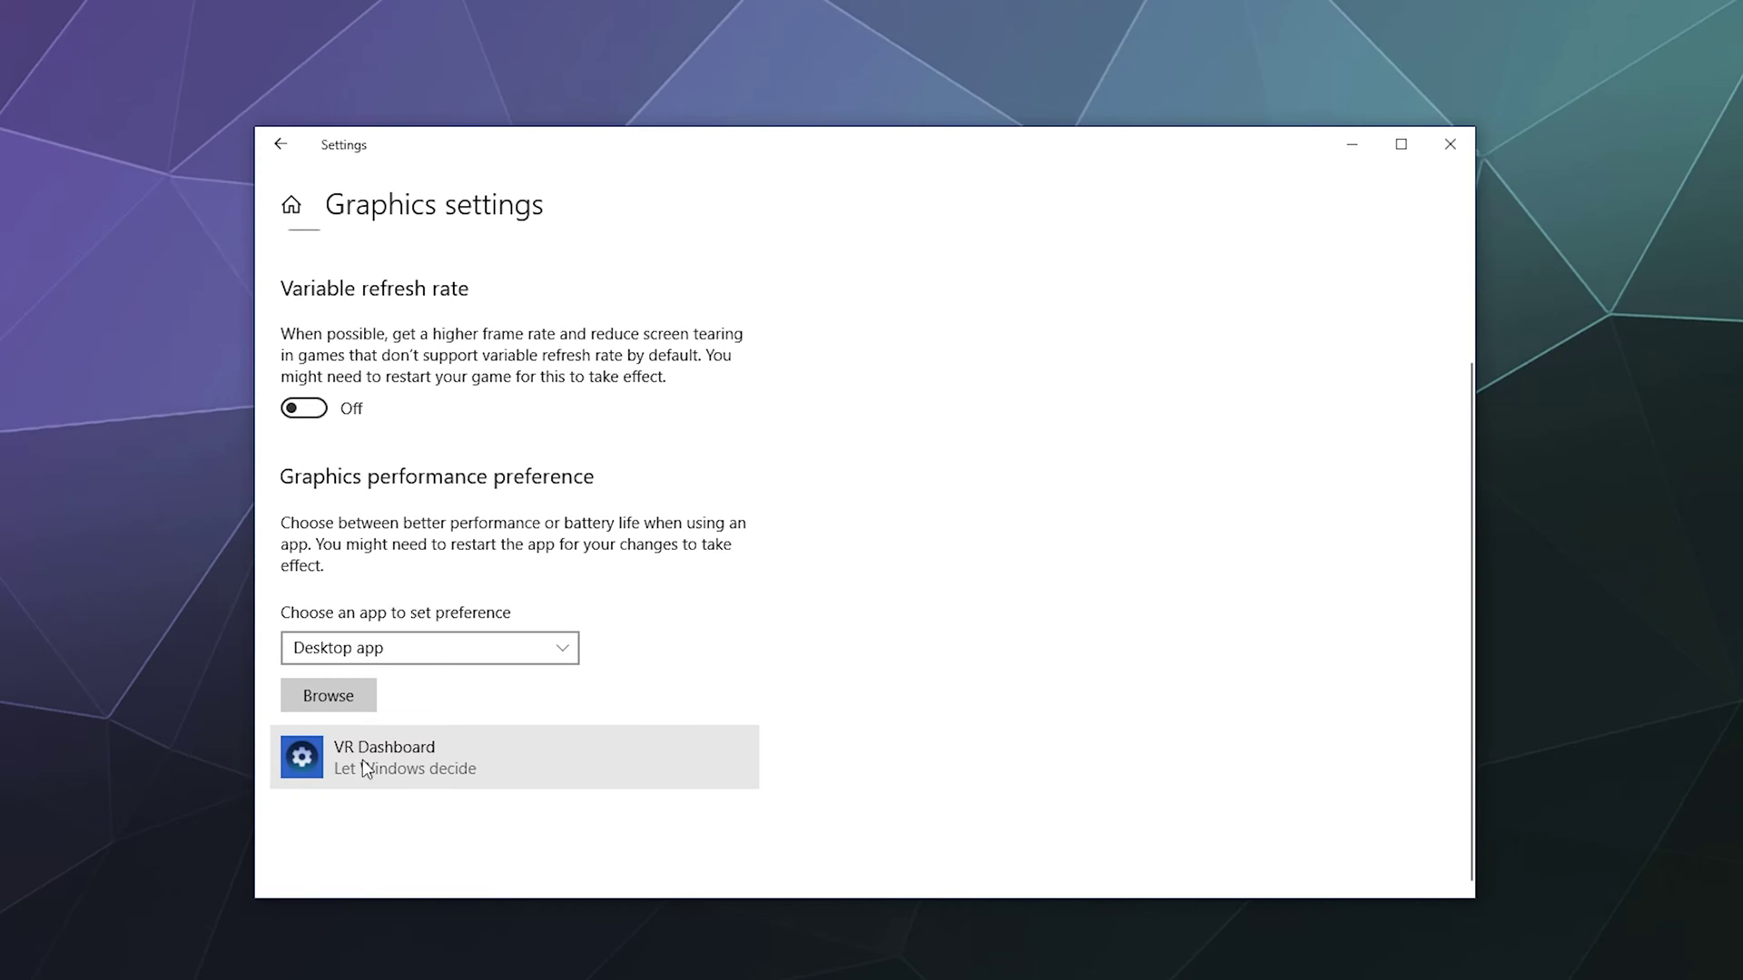
pyautogui.scroll(1, 361, 668)
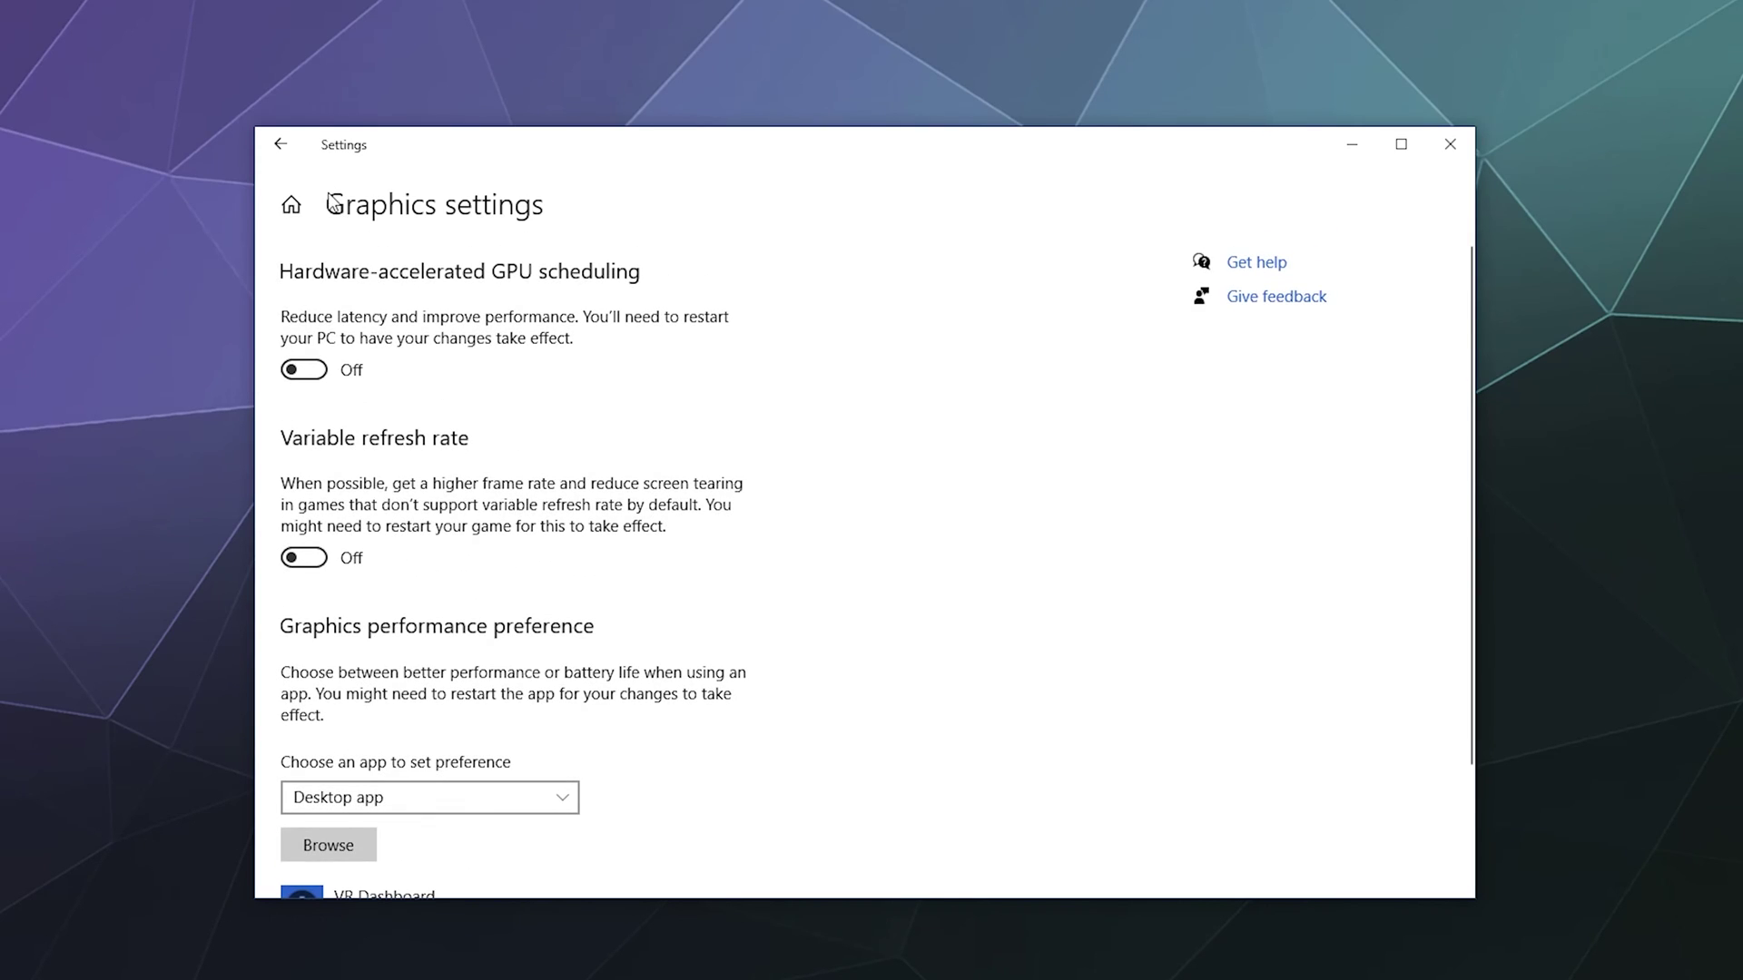
pyautogui.click(281, 144)
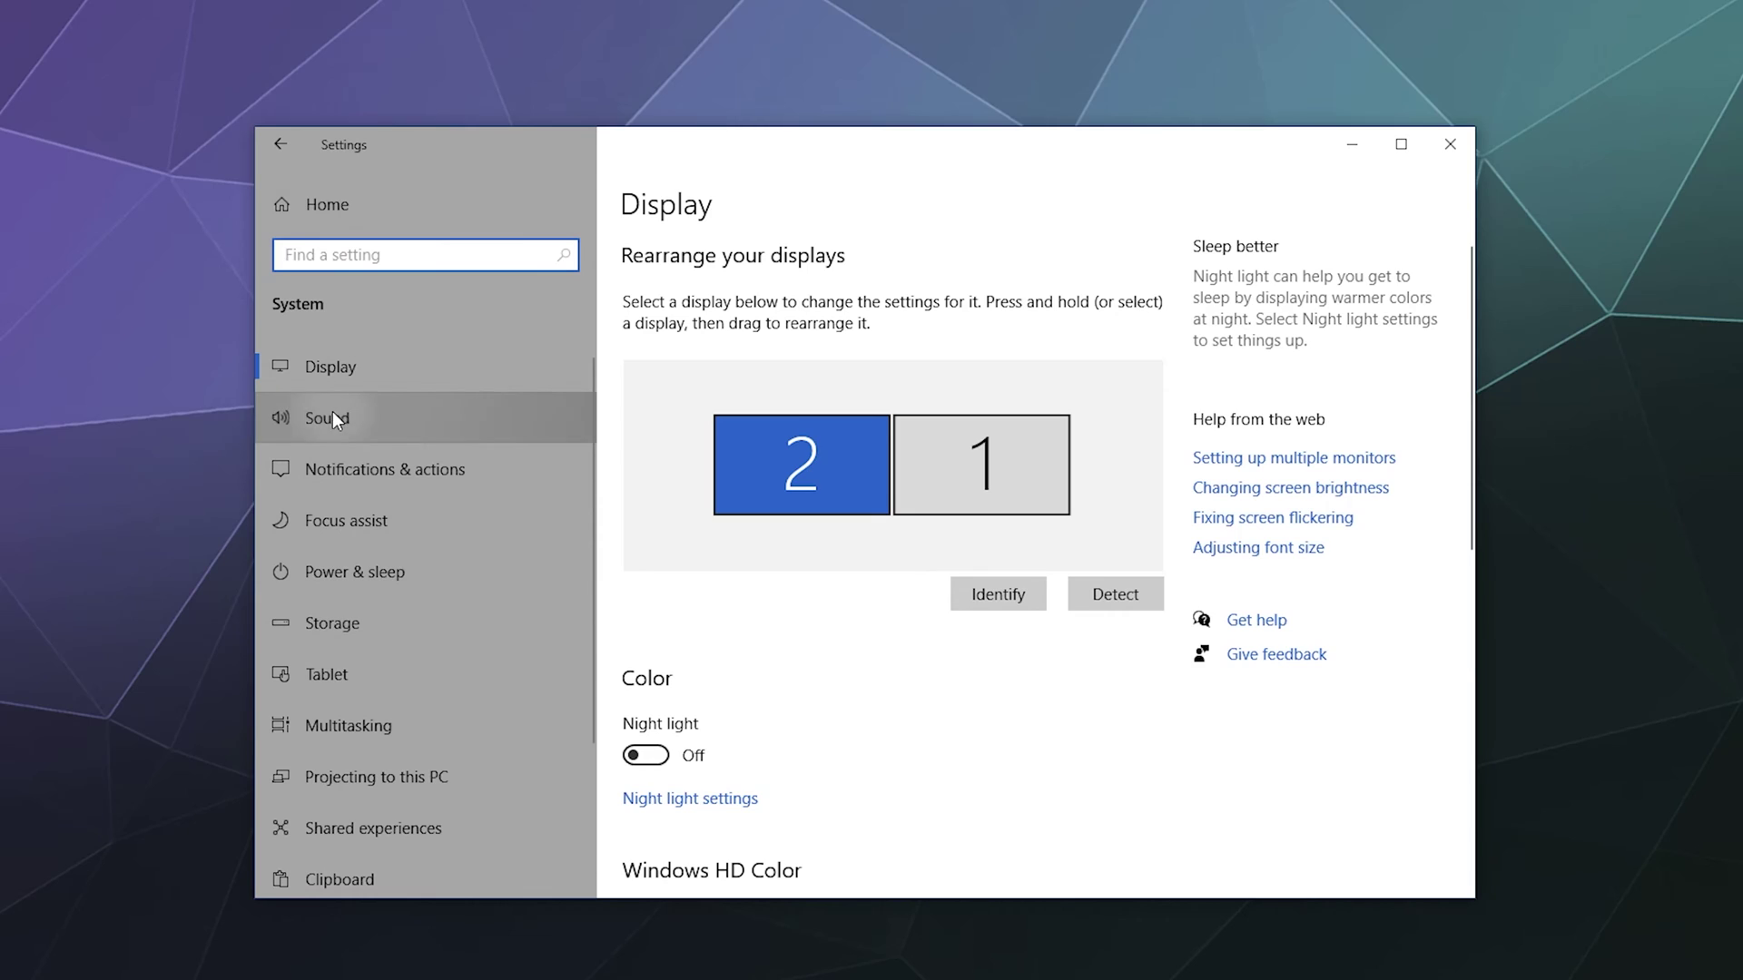
# Go to the Sound page and open the Speakers output device properties
pyautogui.click(332, 414)
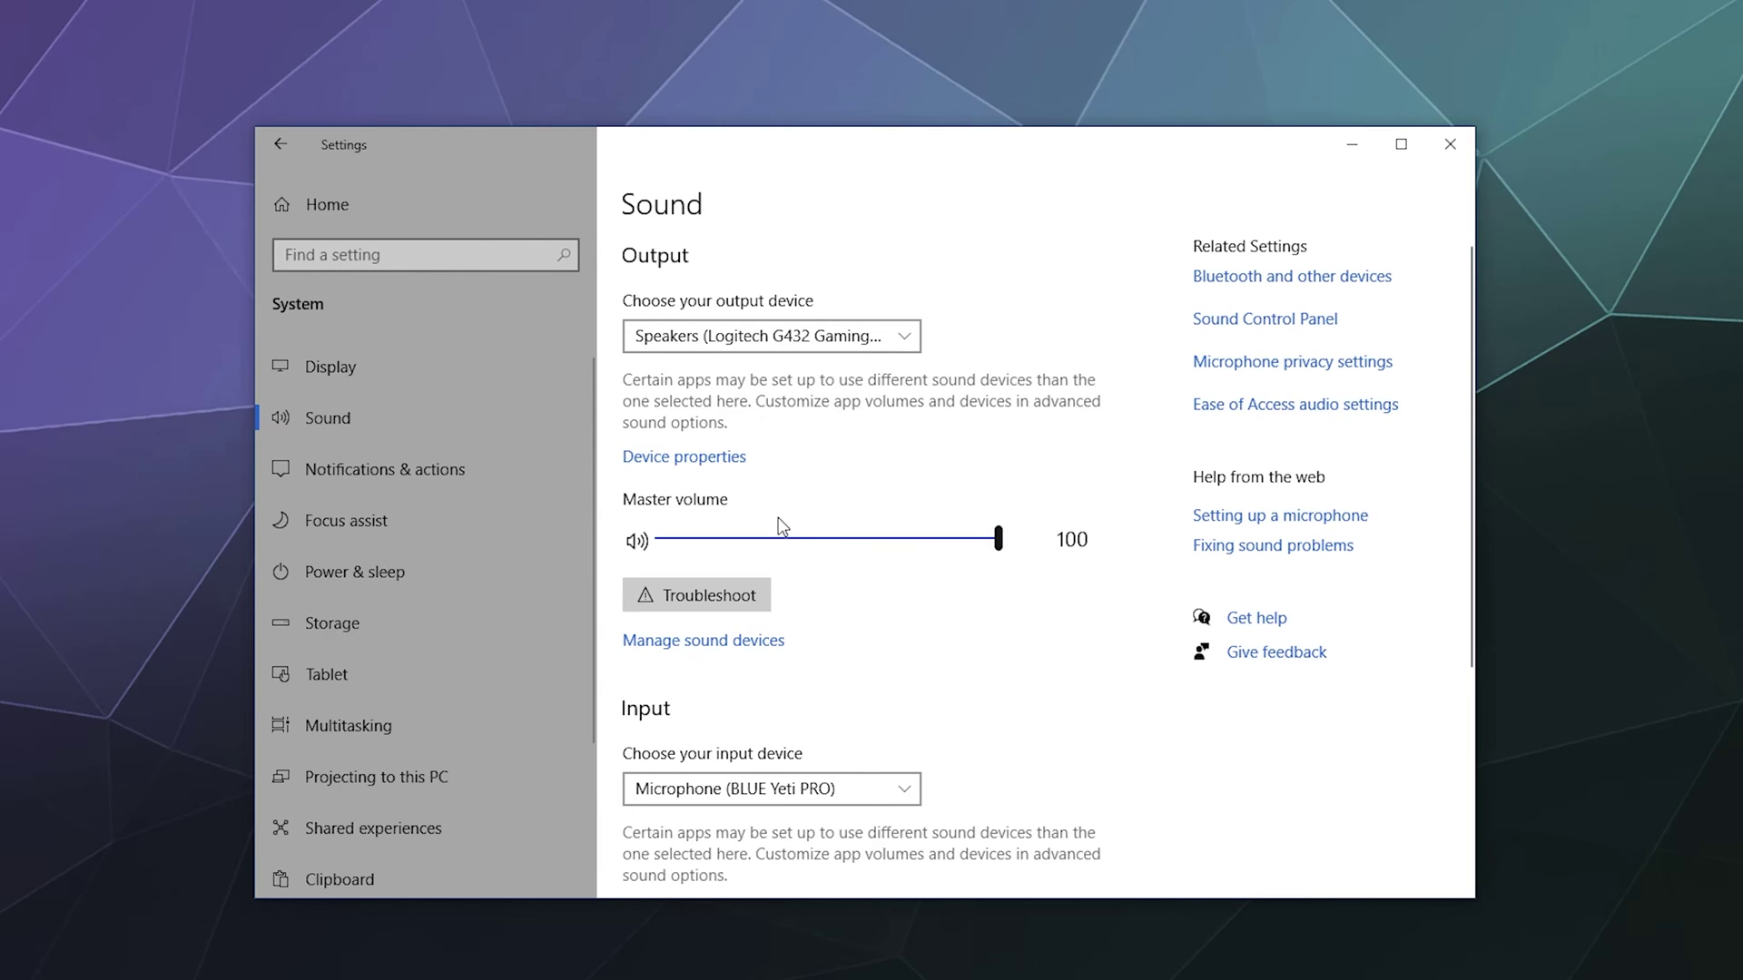
pyautogui.click(717, 458)
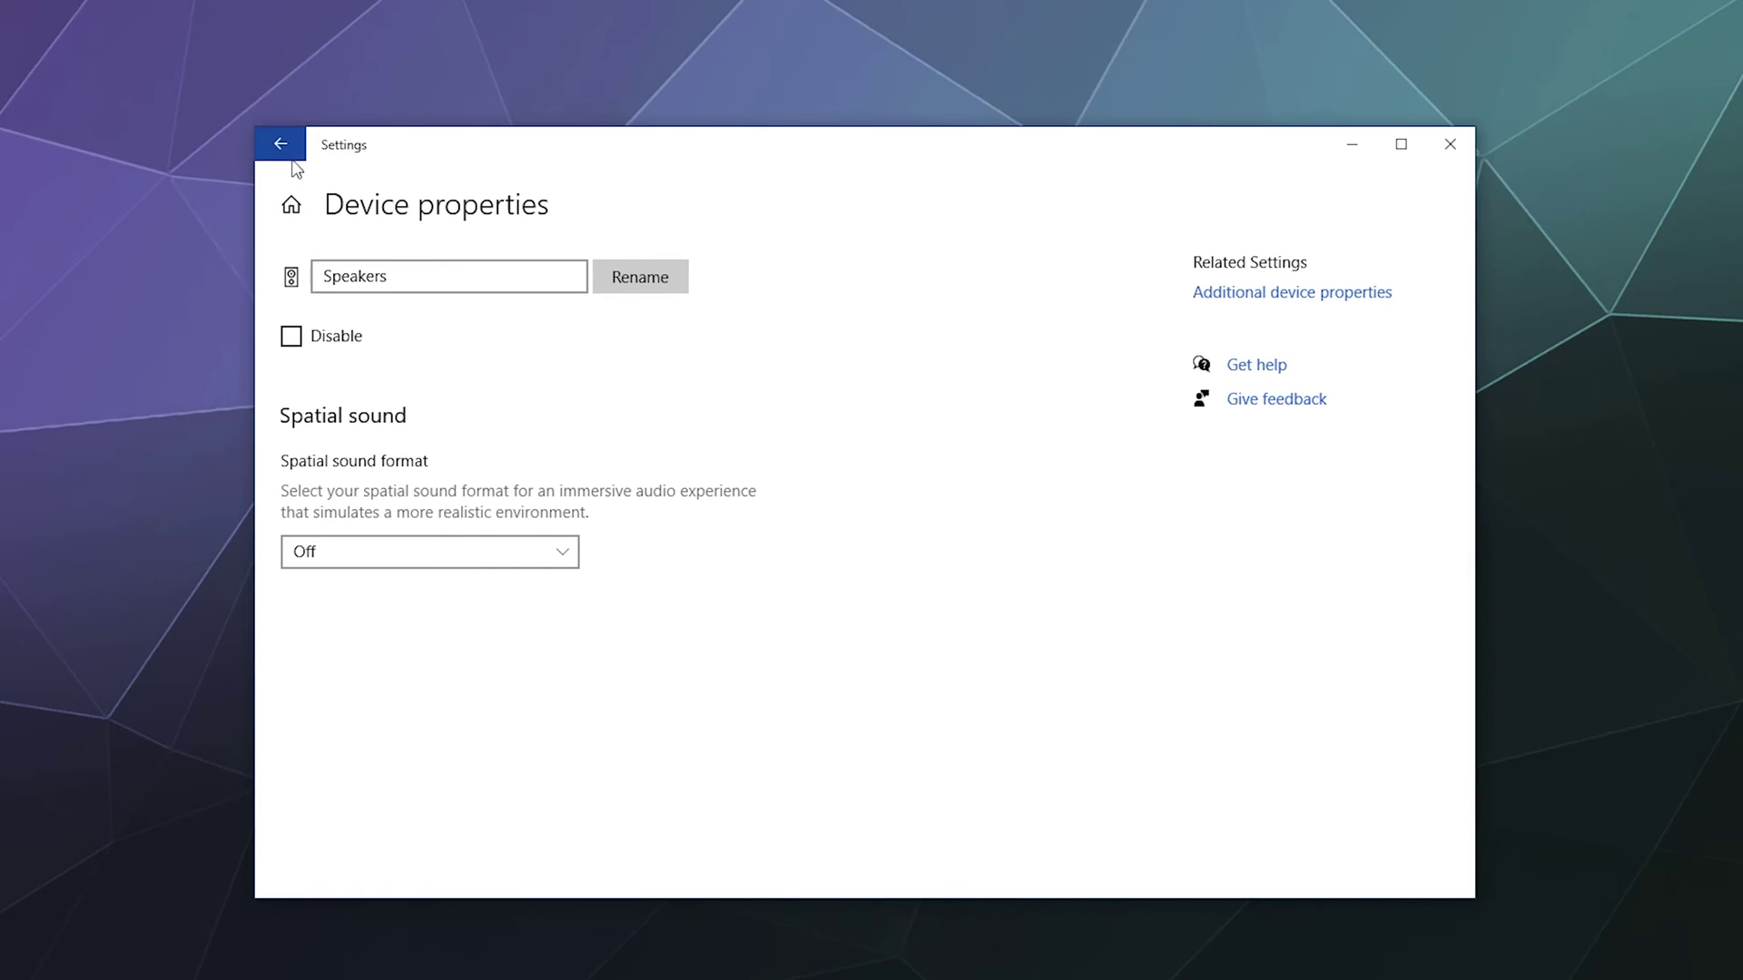
# Back on Sound, keep BLUE Yeti PRO as the input device and open its device properties
pyautogui.click(283, 148)
pyautogui.scroll(-3, 762, 650)
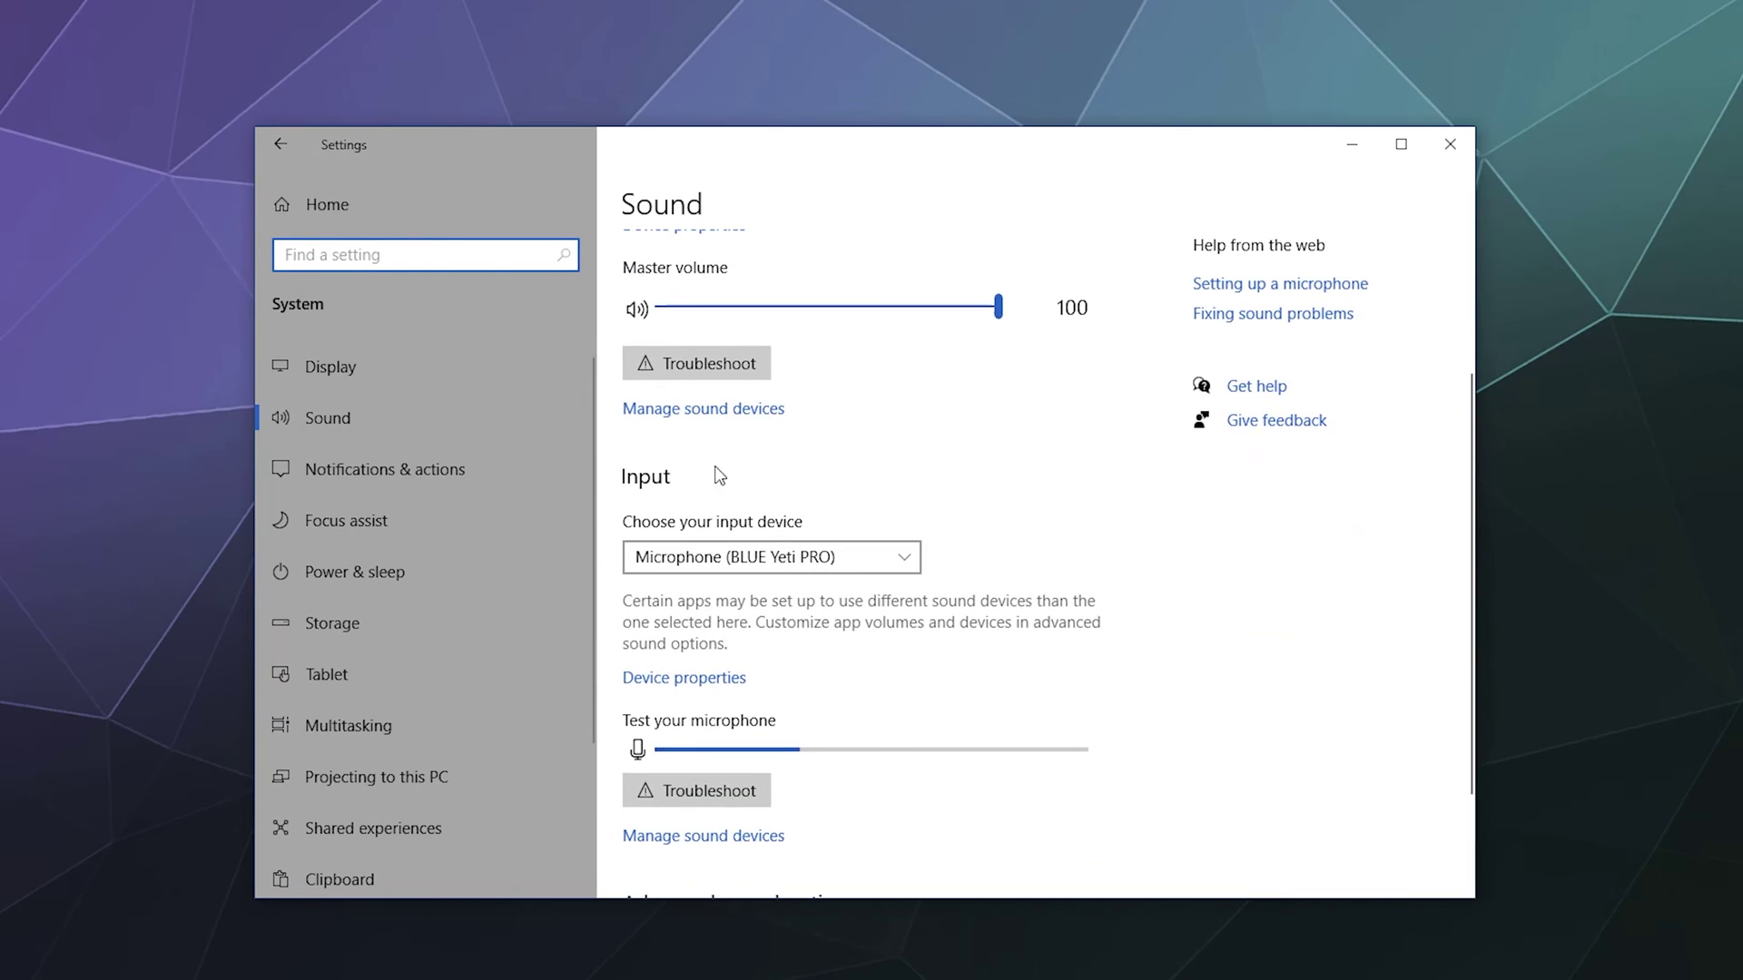
pyautogui.scroll(-2, 765, 580)
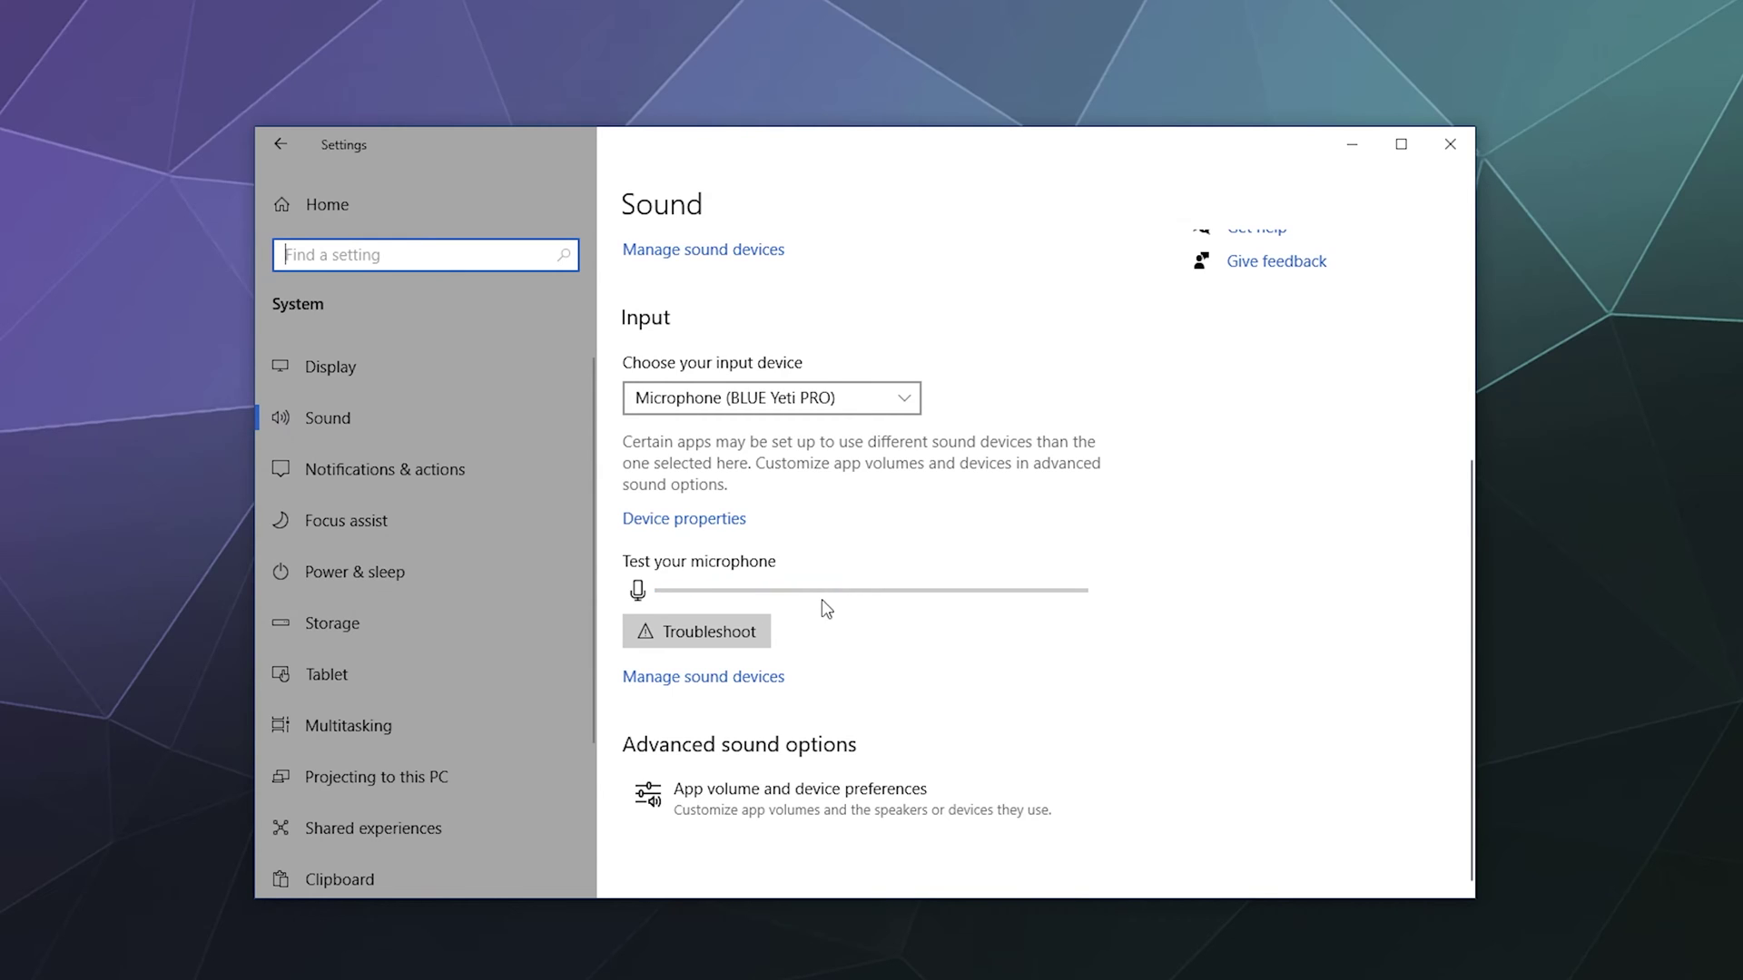
pyautogui.click(681, 397)
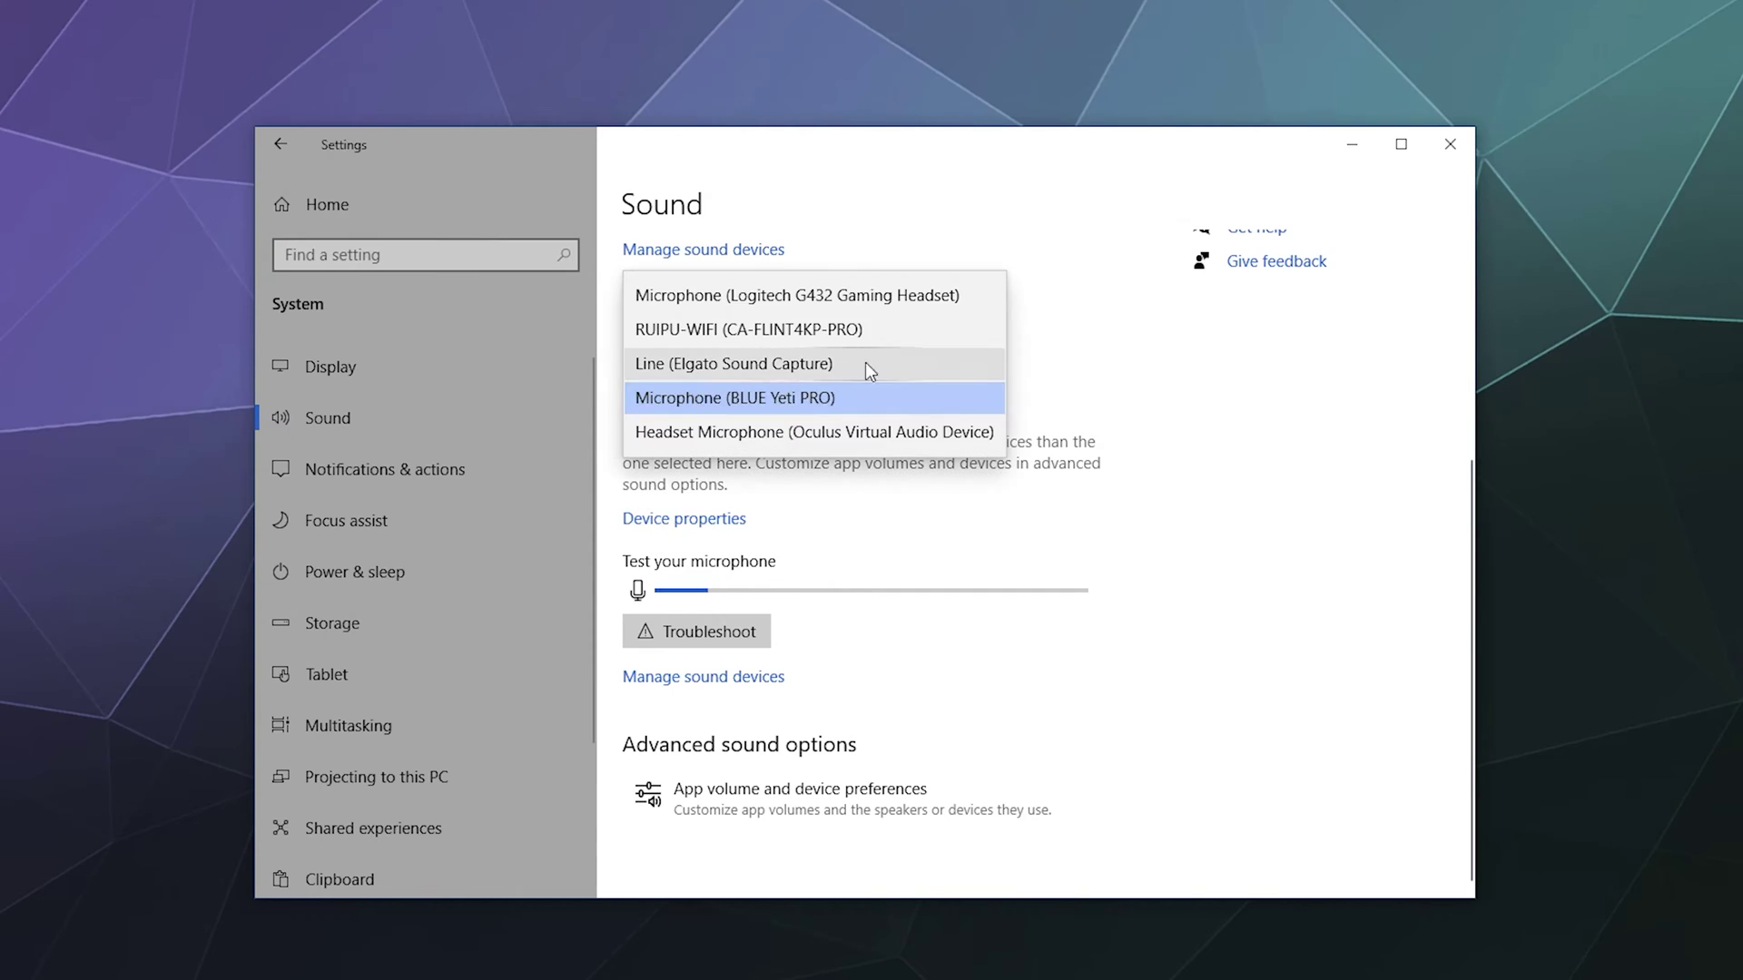
pyautogui.click(1154, 469)
pyautogui.click(717, 521)
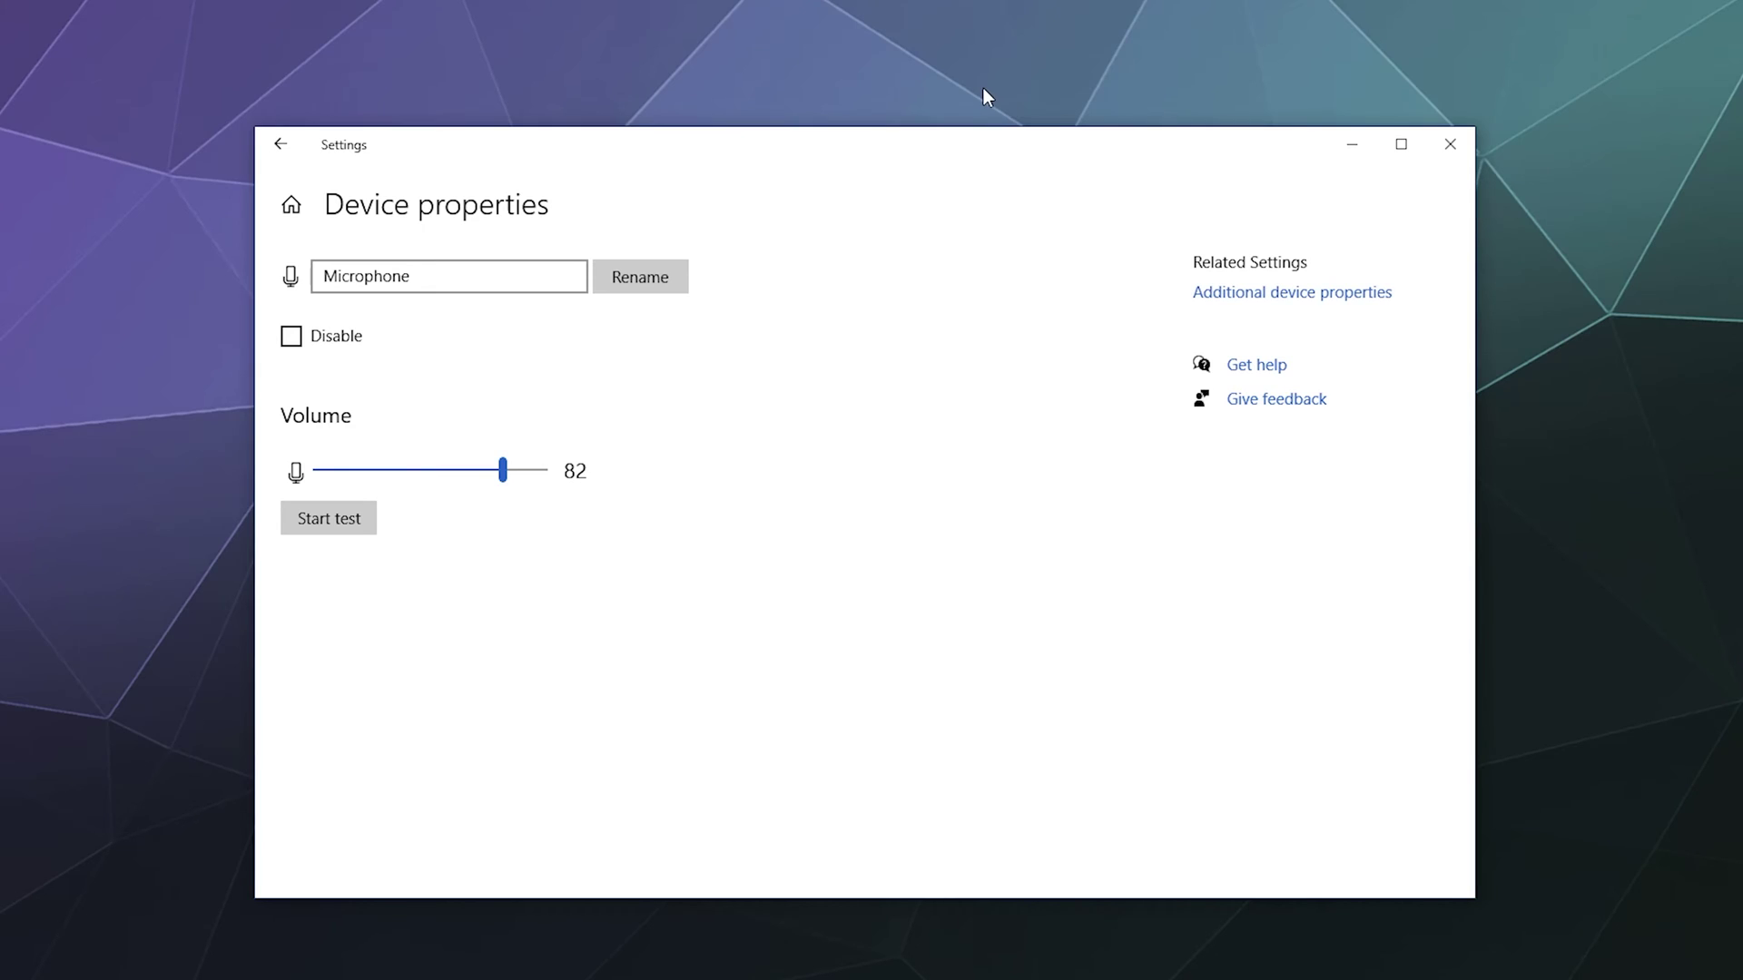
# Center the Microphone Properties dialog and view its Listen, Levels, Enhancements and Advanced tabs
pyautogui.moveTo(0, 4); pyautogui.dragTo(945, 300)
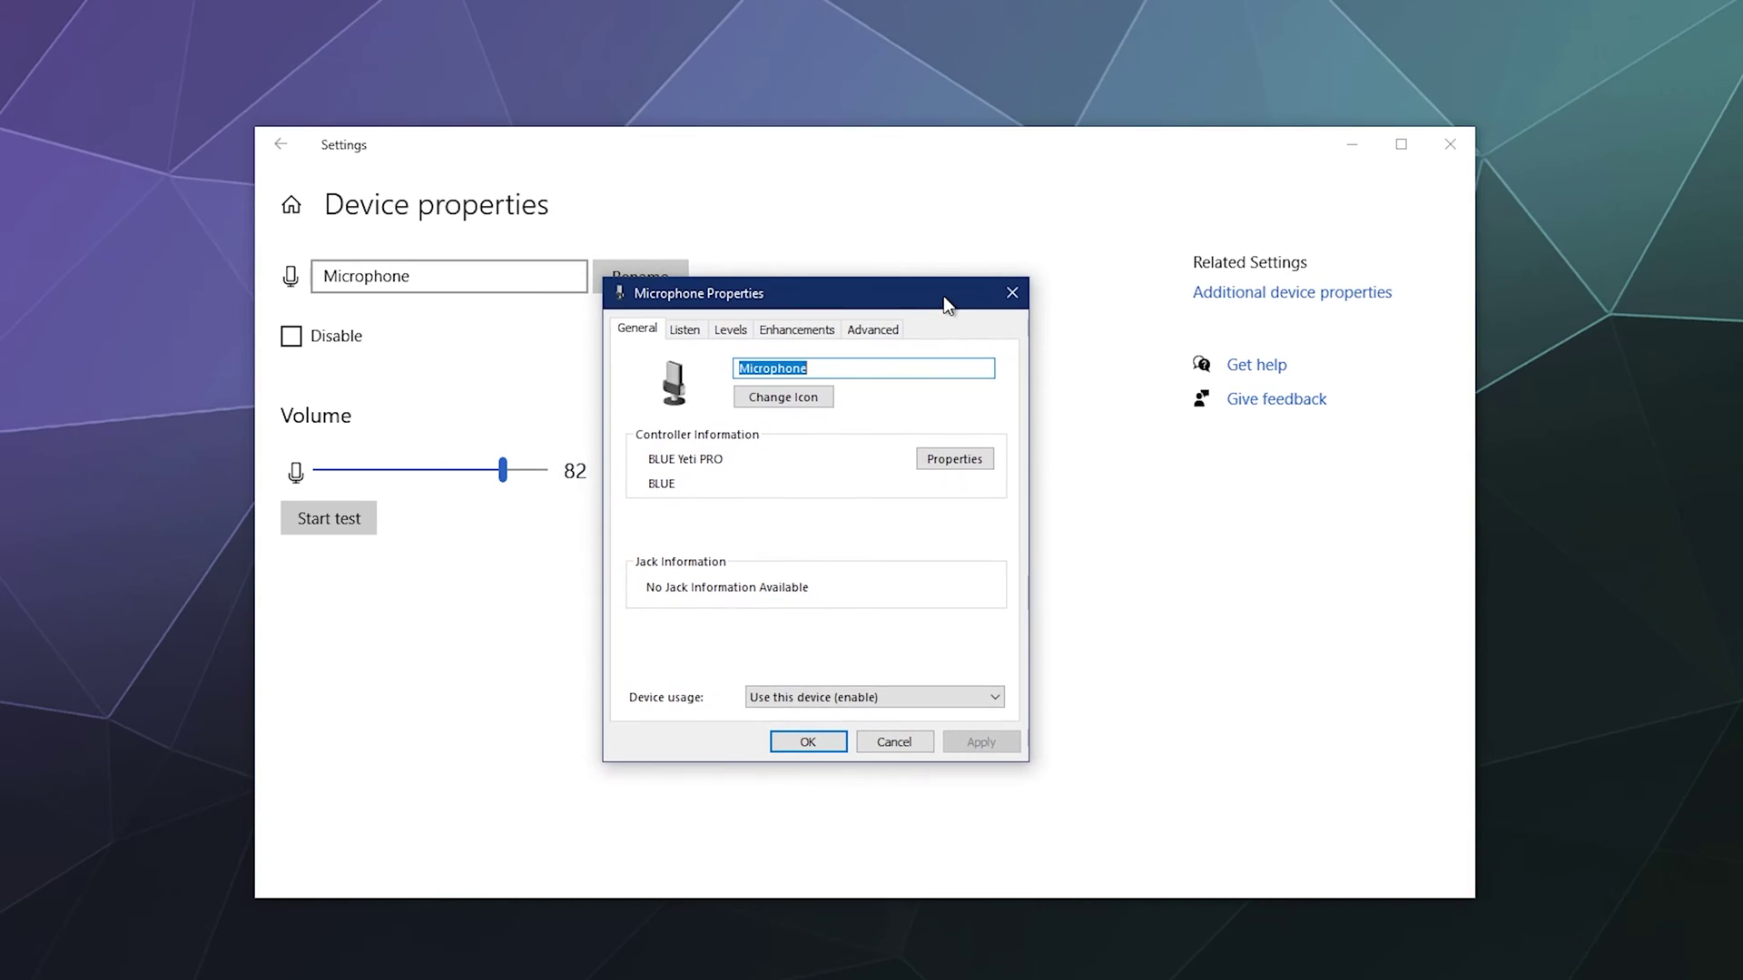
pyautogui.click(684, 330)
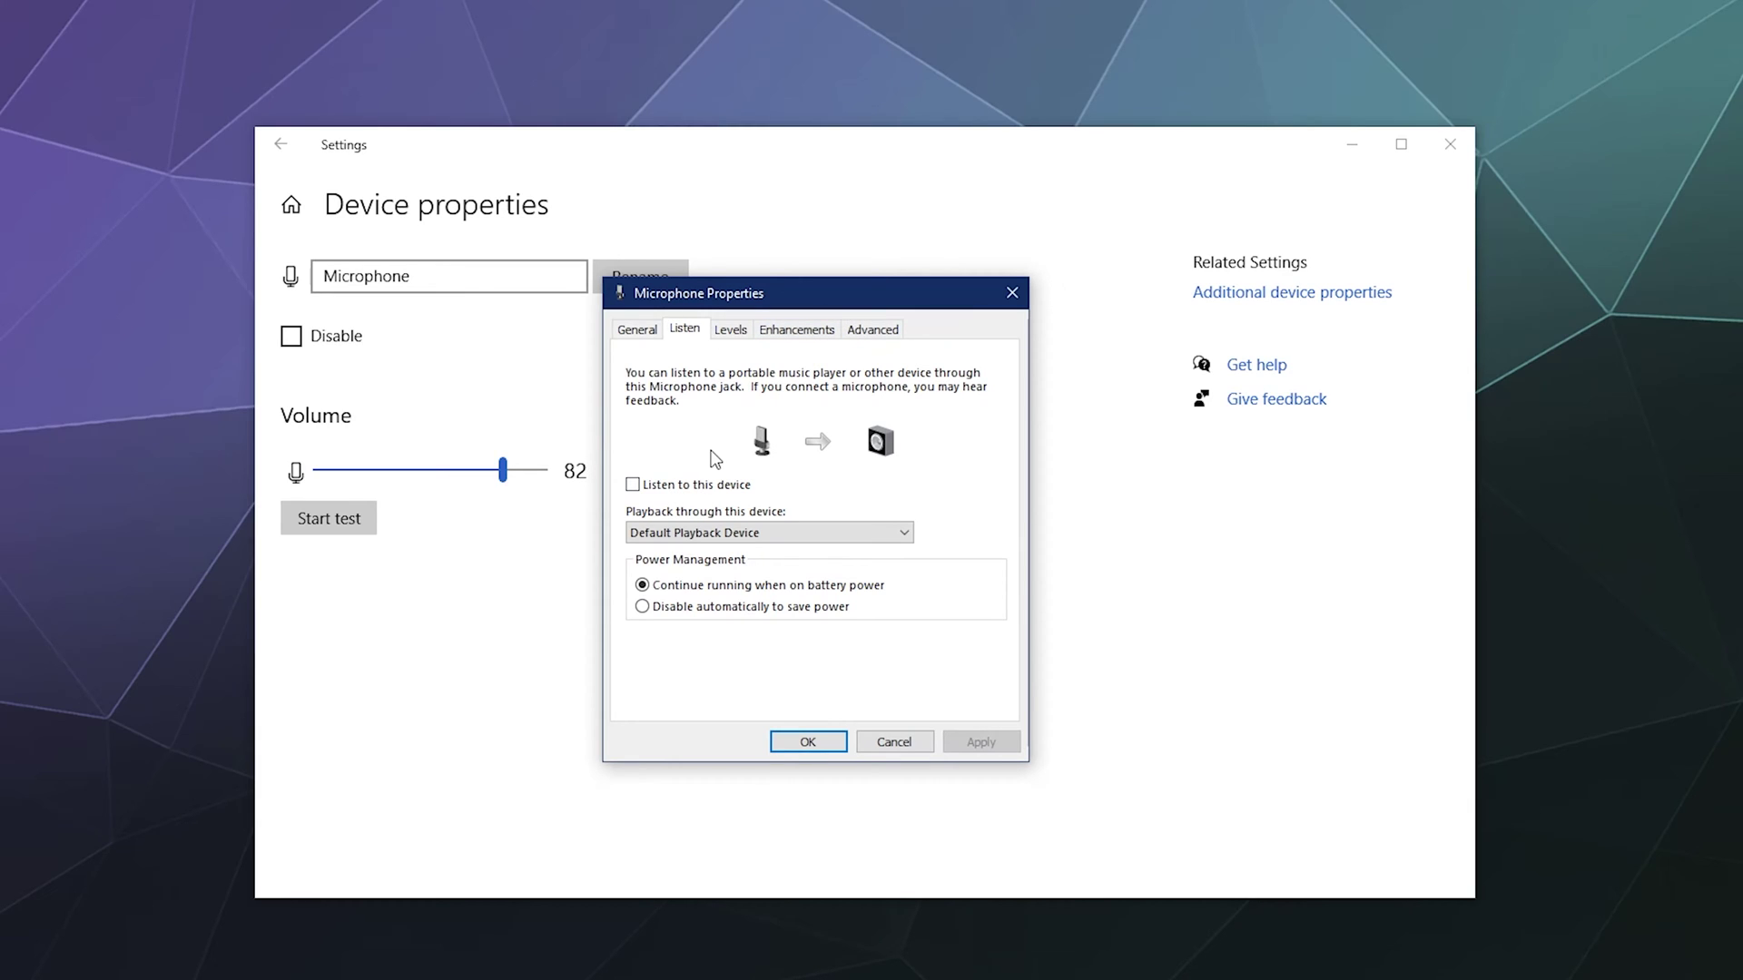
pyautogui.click(741, 341)
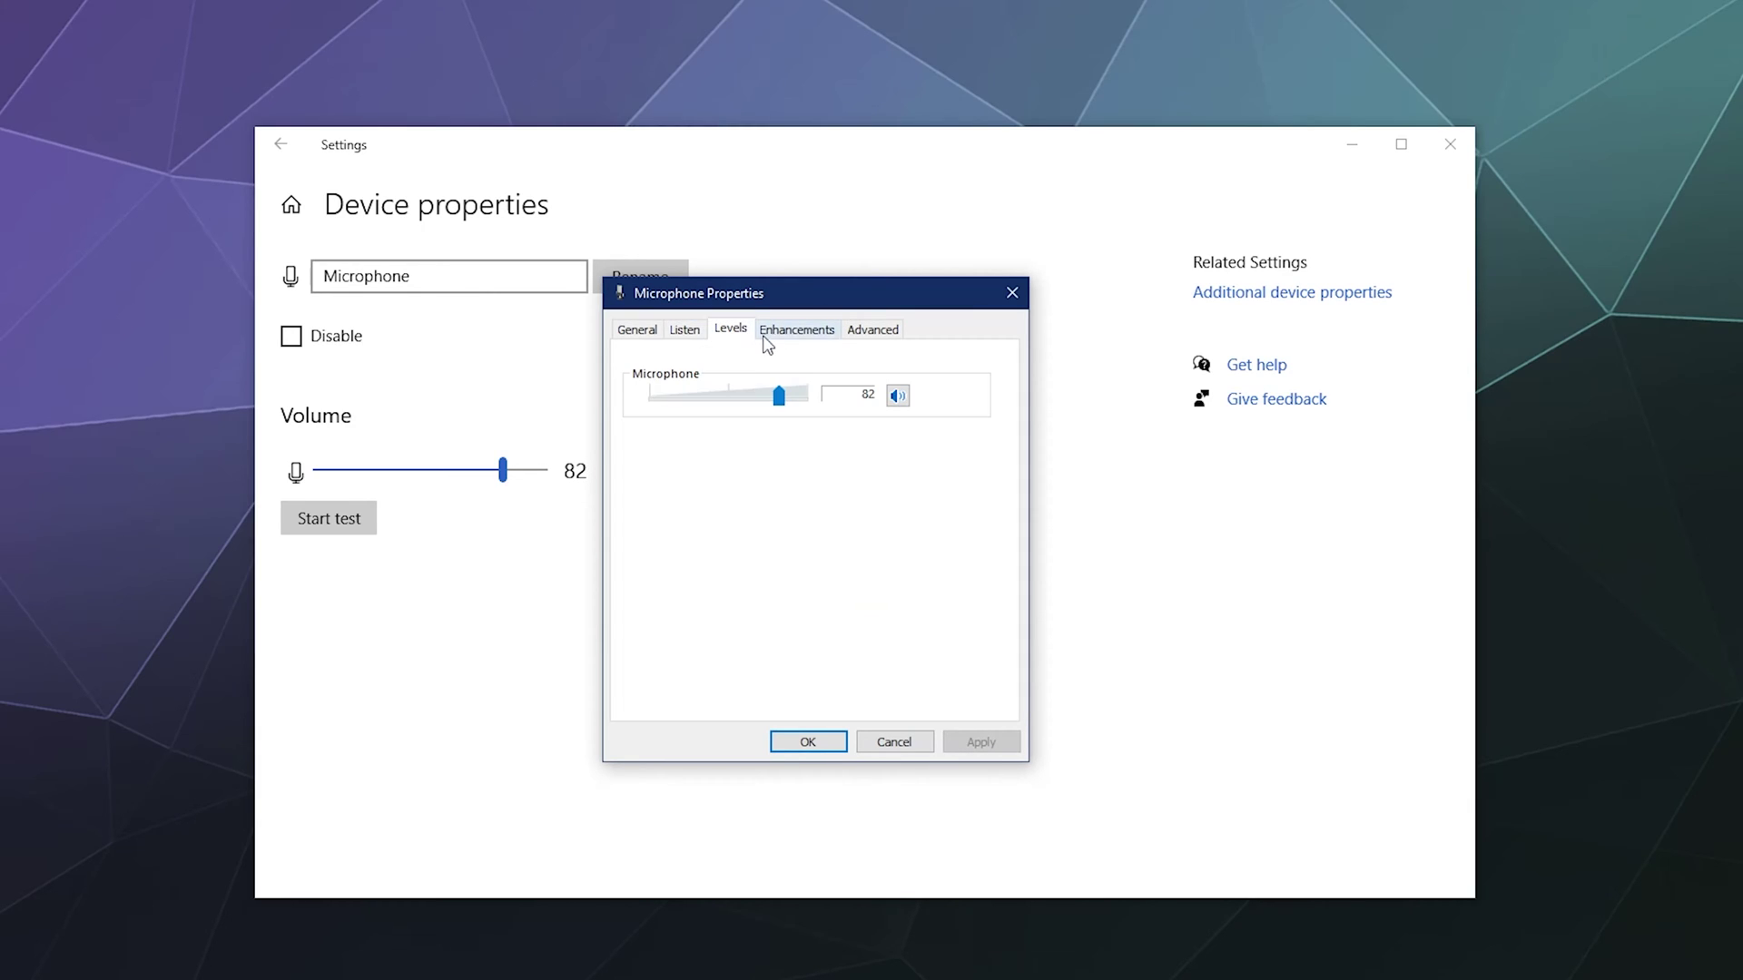
pyautogui.click(797, 334)
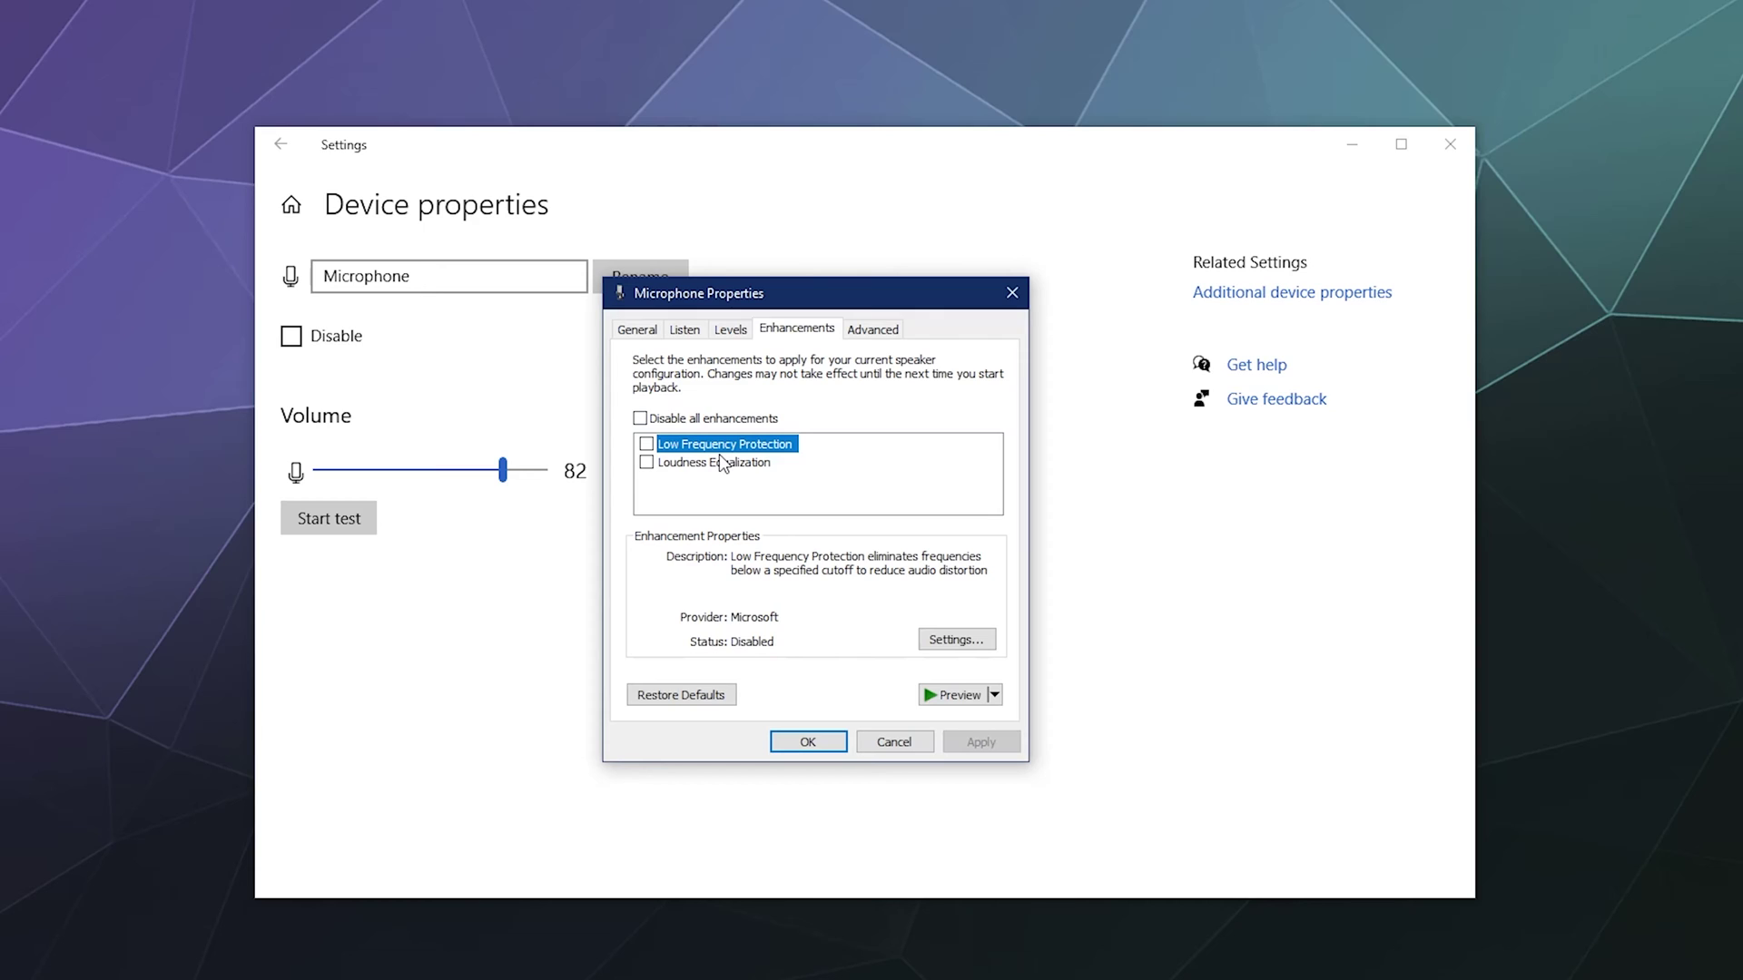
pyautogui.click(864, 329)
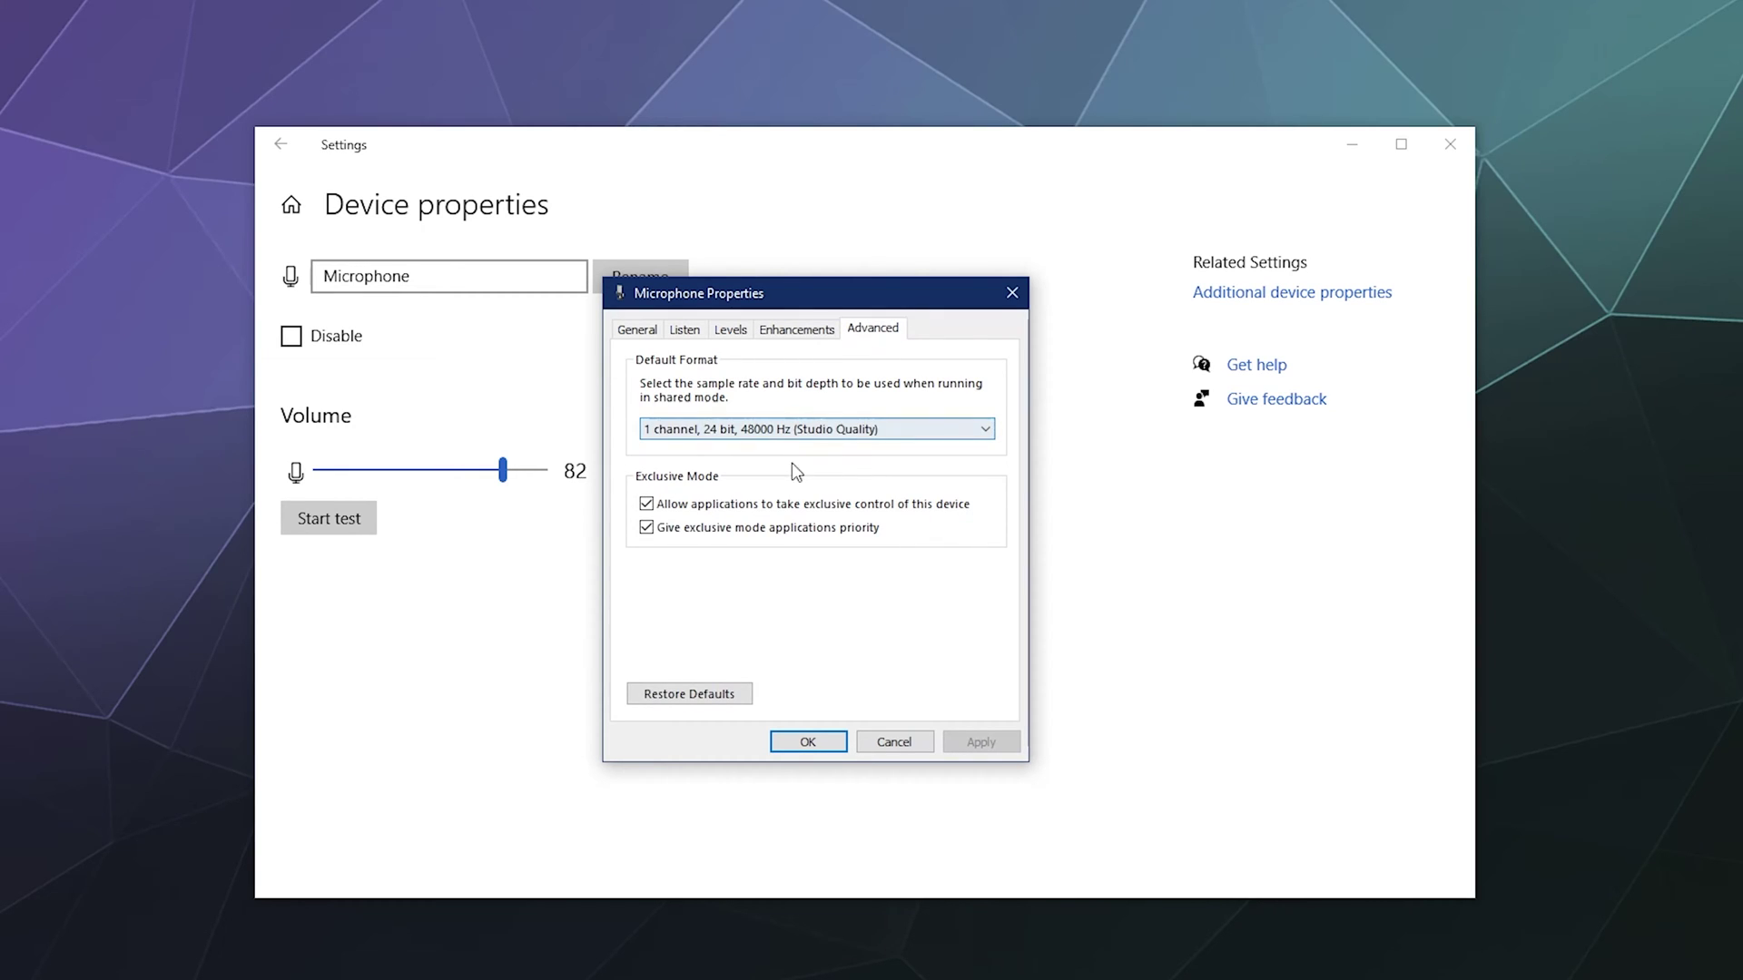
# Leave the default format at 1 channel, 24 bit, 48000 Hz and close with OK
pyautogui.click(788, 434)
pyautogui.click(788, 434)
pyautogui.click(788, 434)
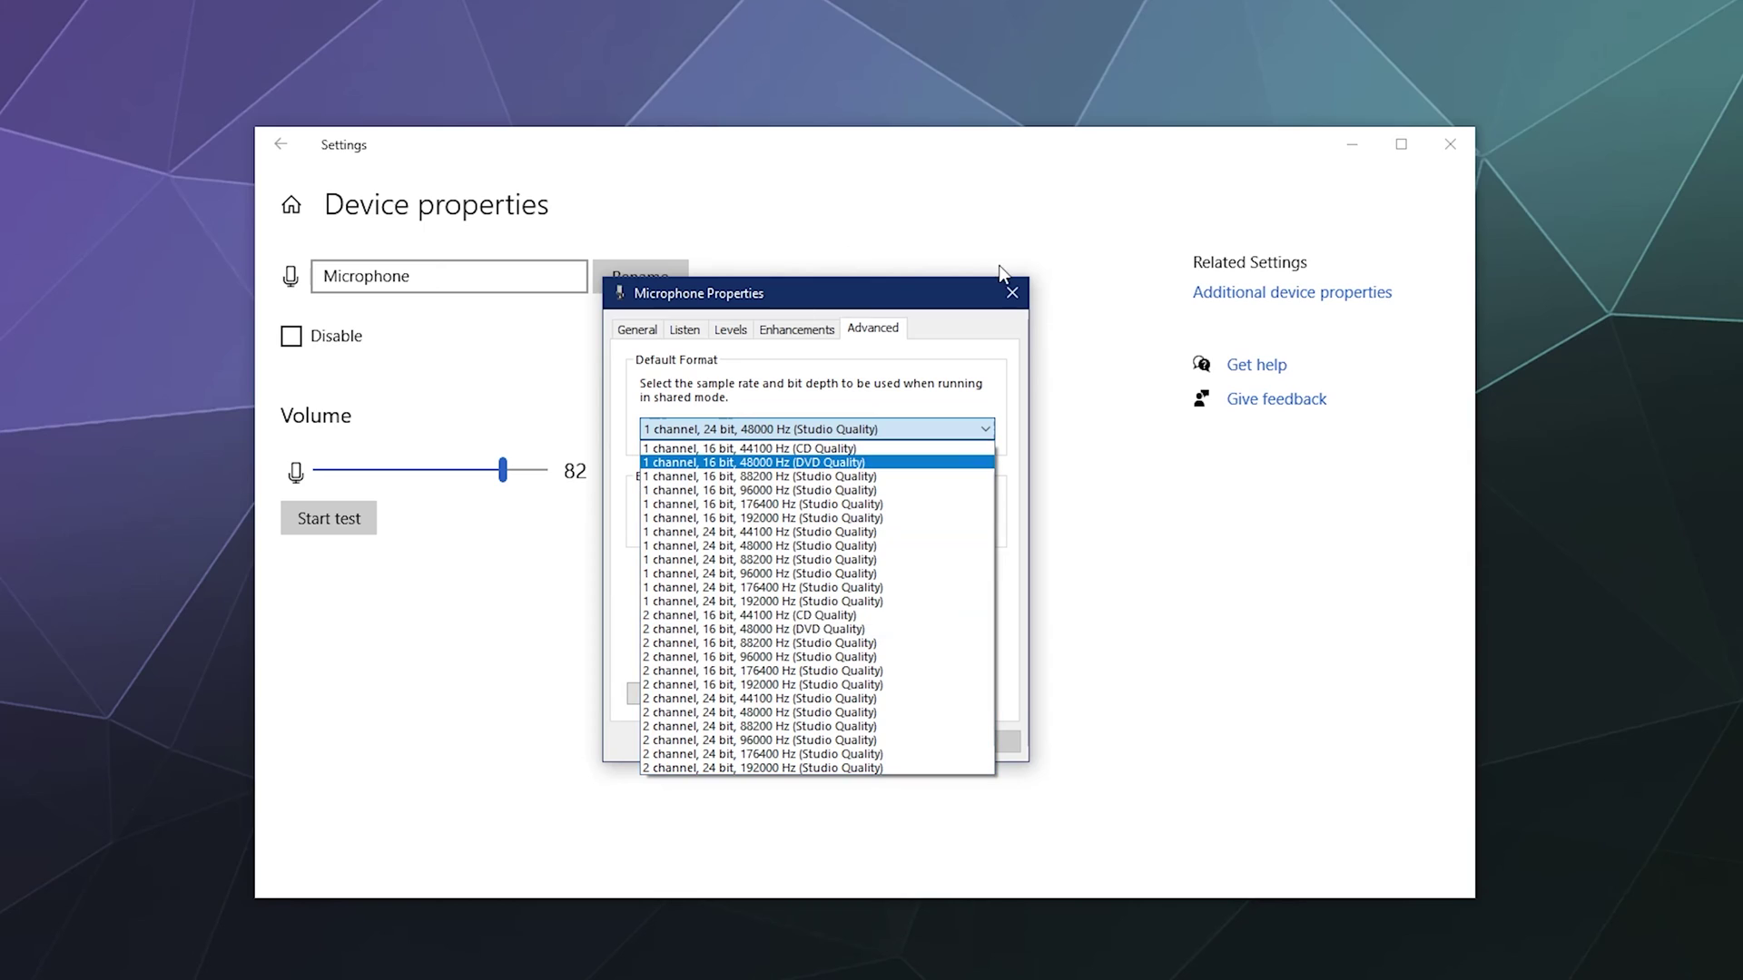
pyautogui.click(968, 372)
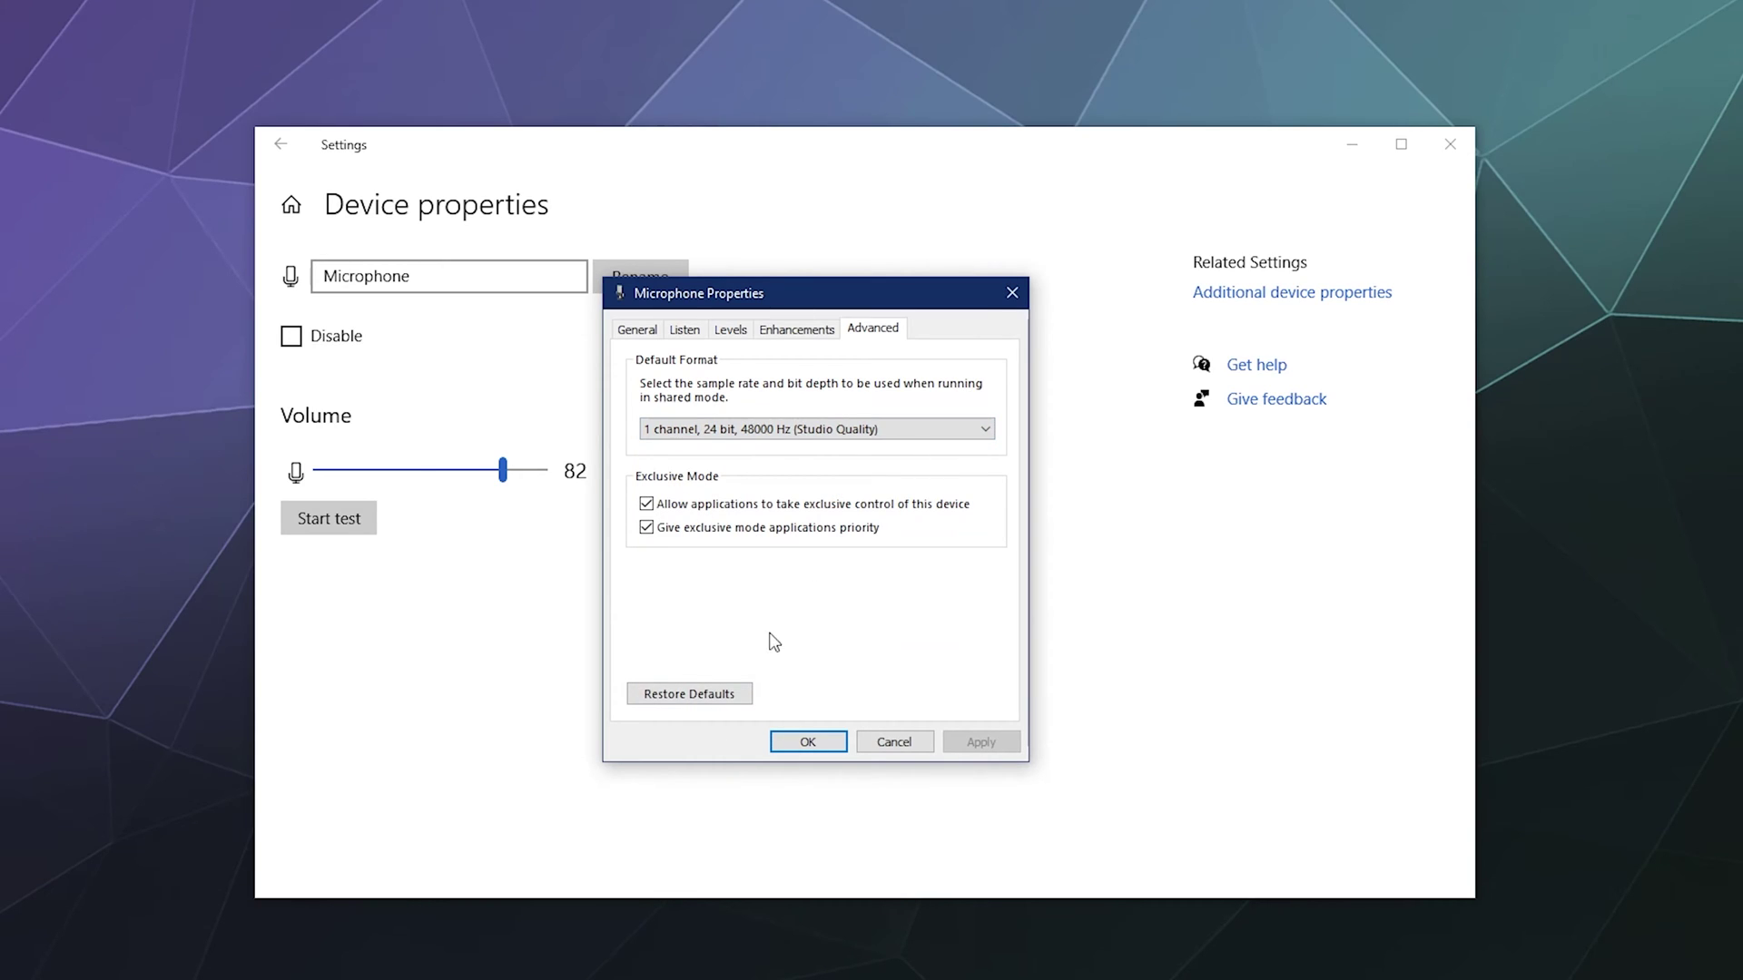
pyautogui.click(811, 743)
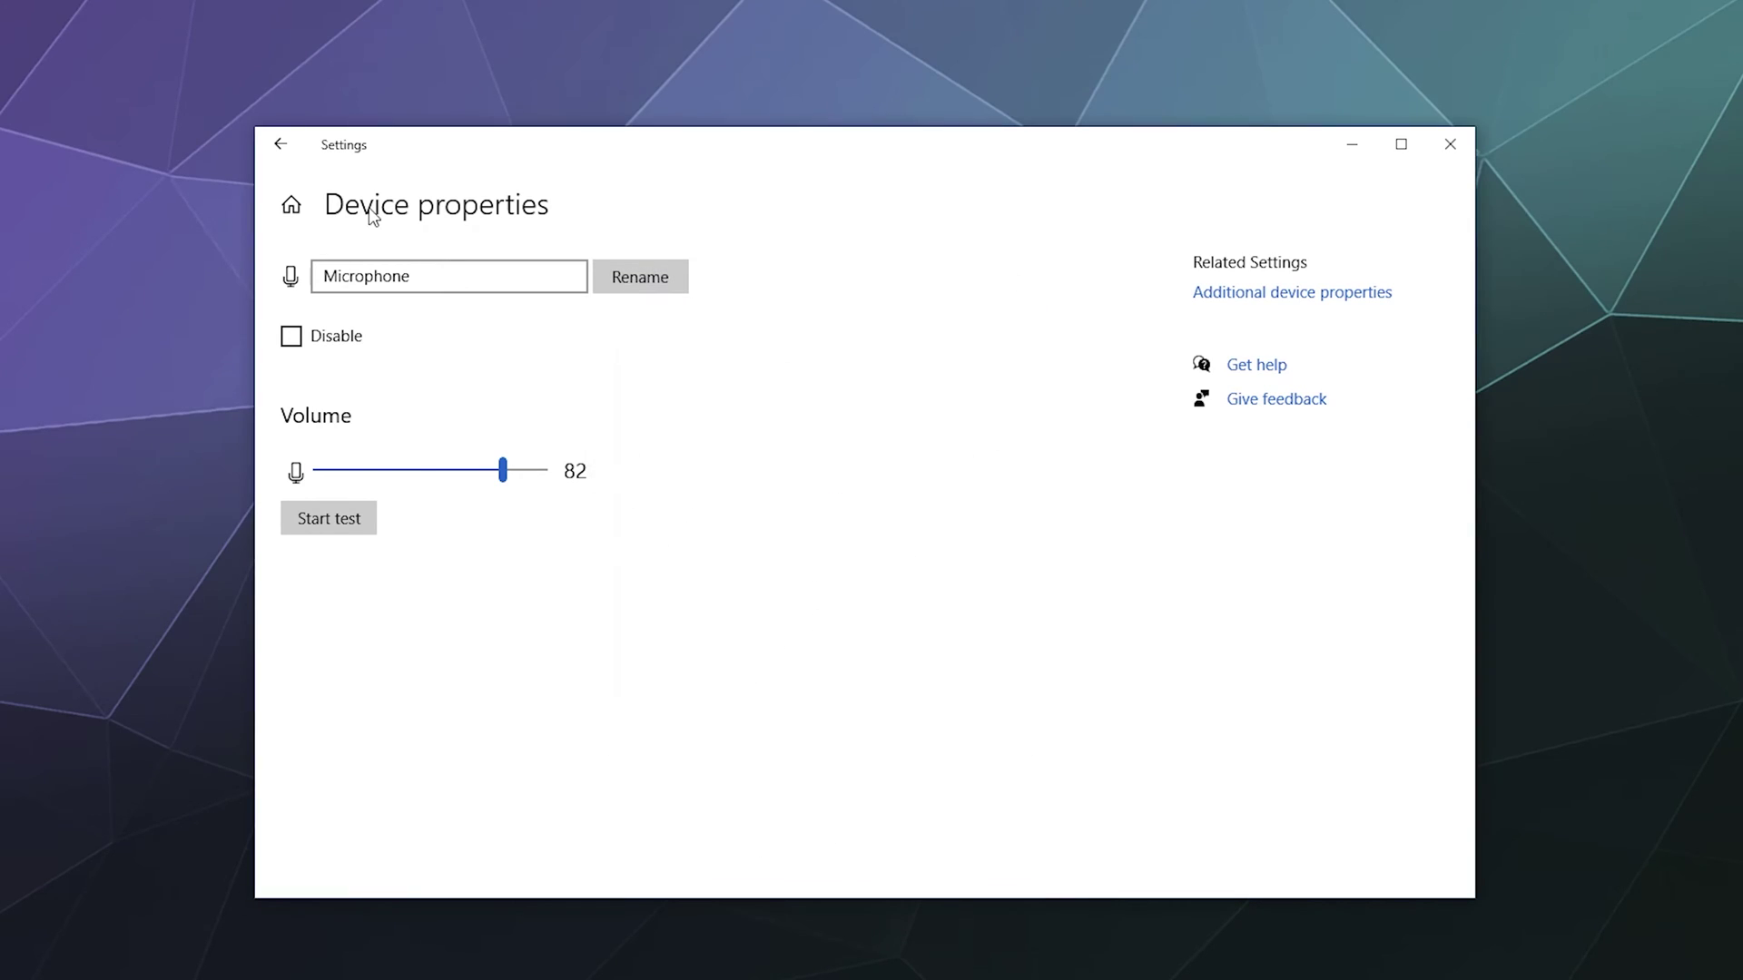
# Open App volume and device preferences from Sound and try the SLVoice volume slider
pyautogui.click(280, 144)
pyautogui.scroll(-5, 853, 544)
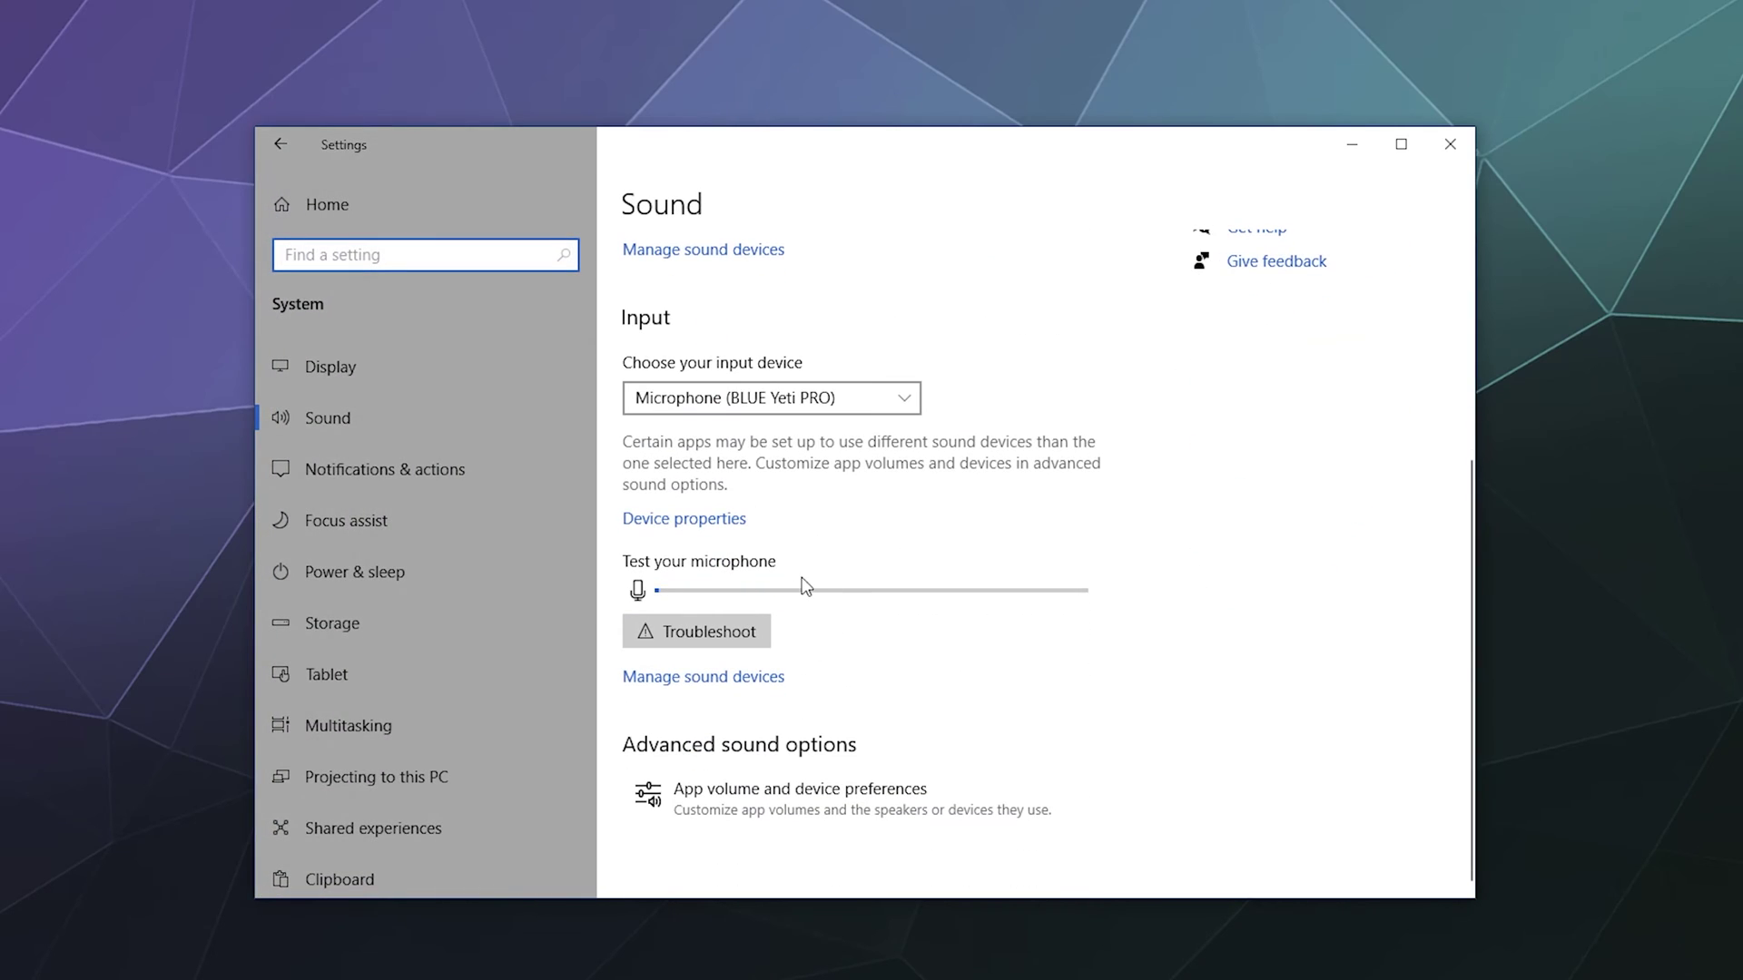
pyautogui.click(763, 813)
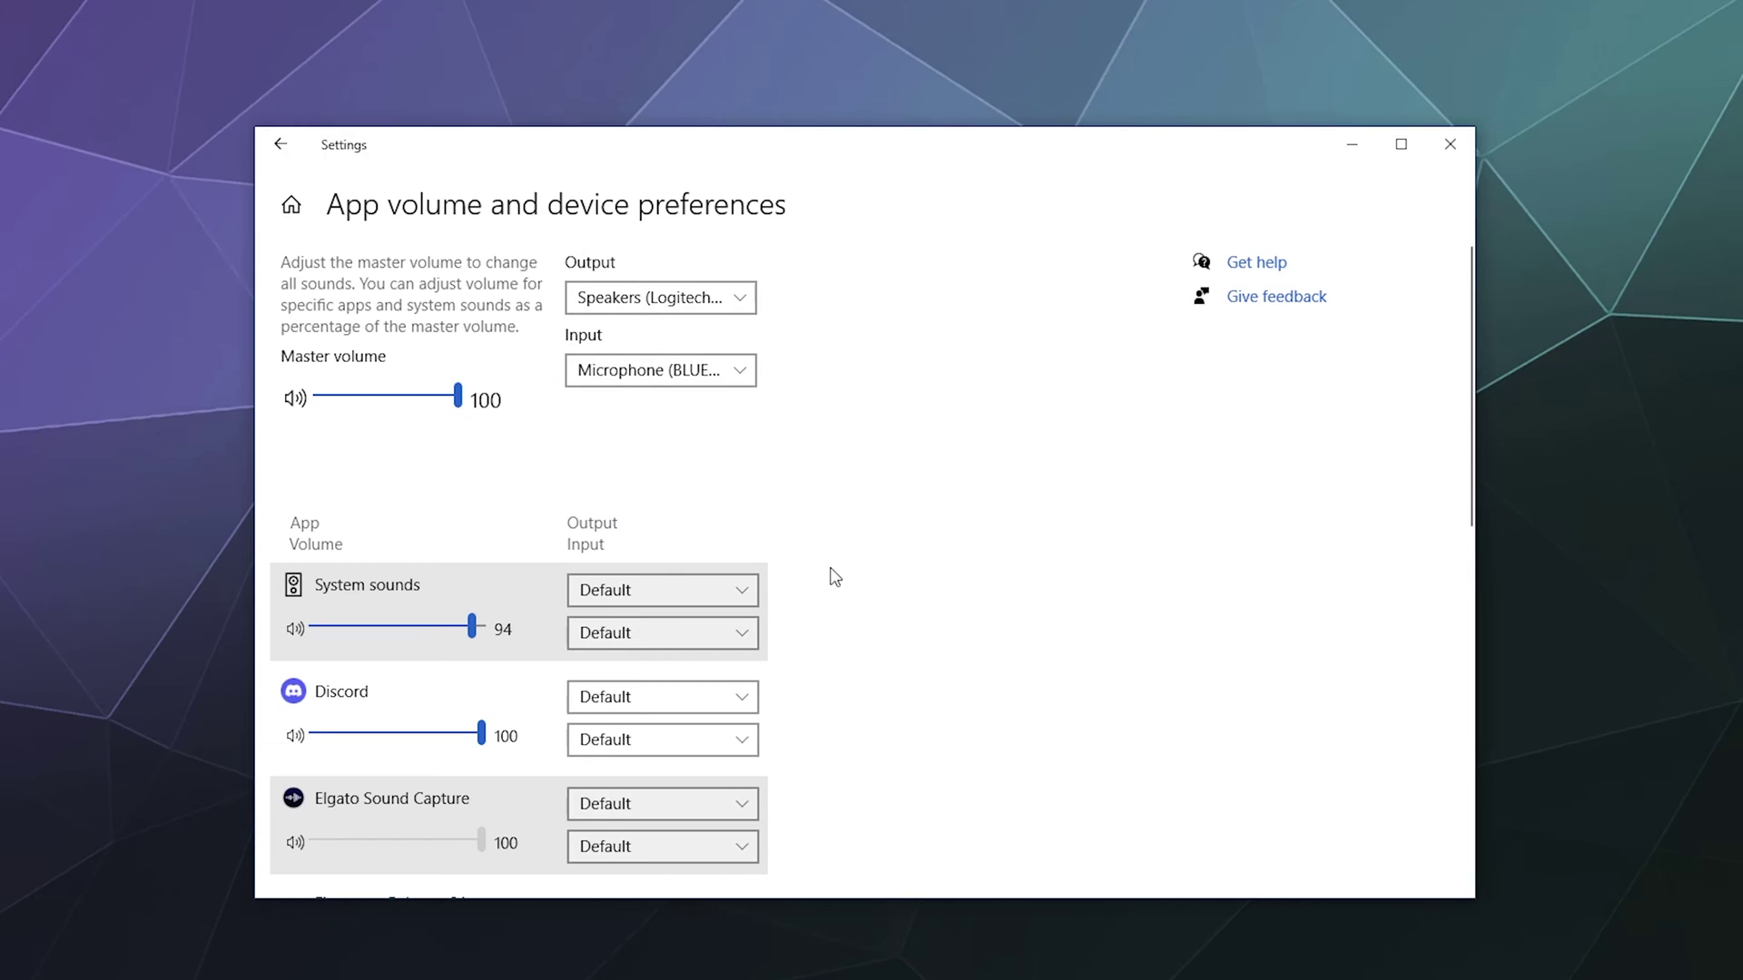
pyautogui.scroll(-8, 834, 576)
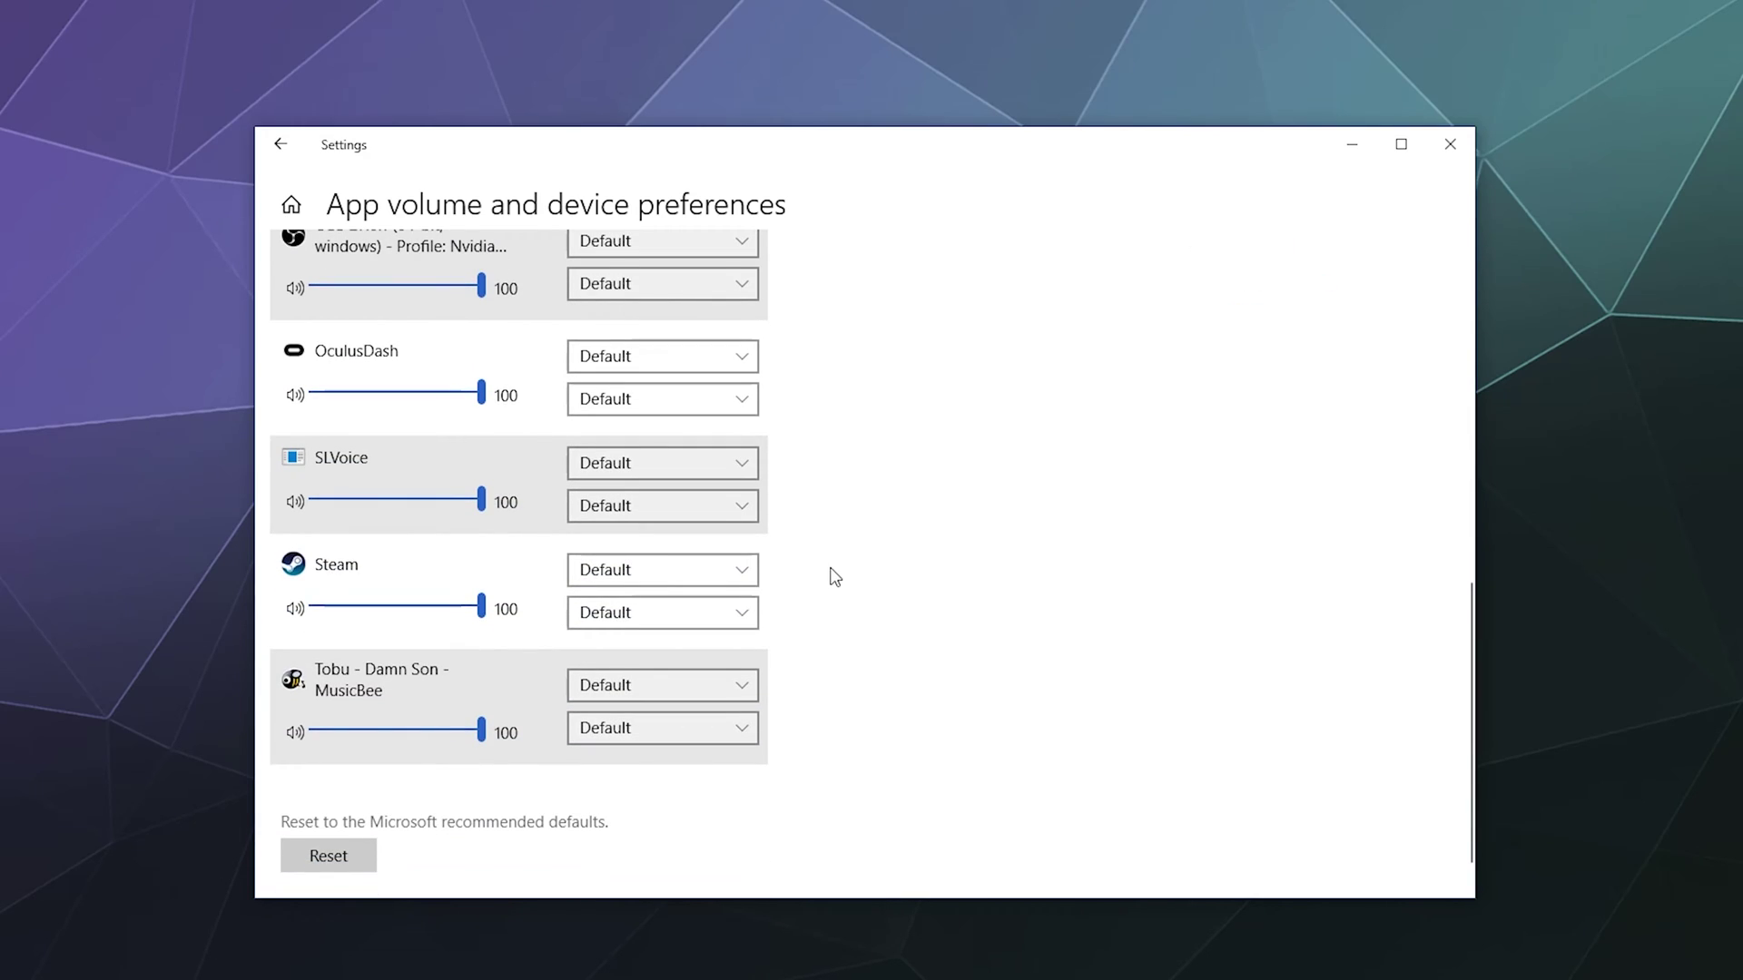
pyautogui.scroll(10, 834, 576)
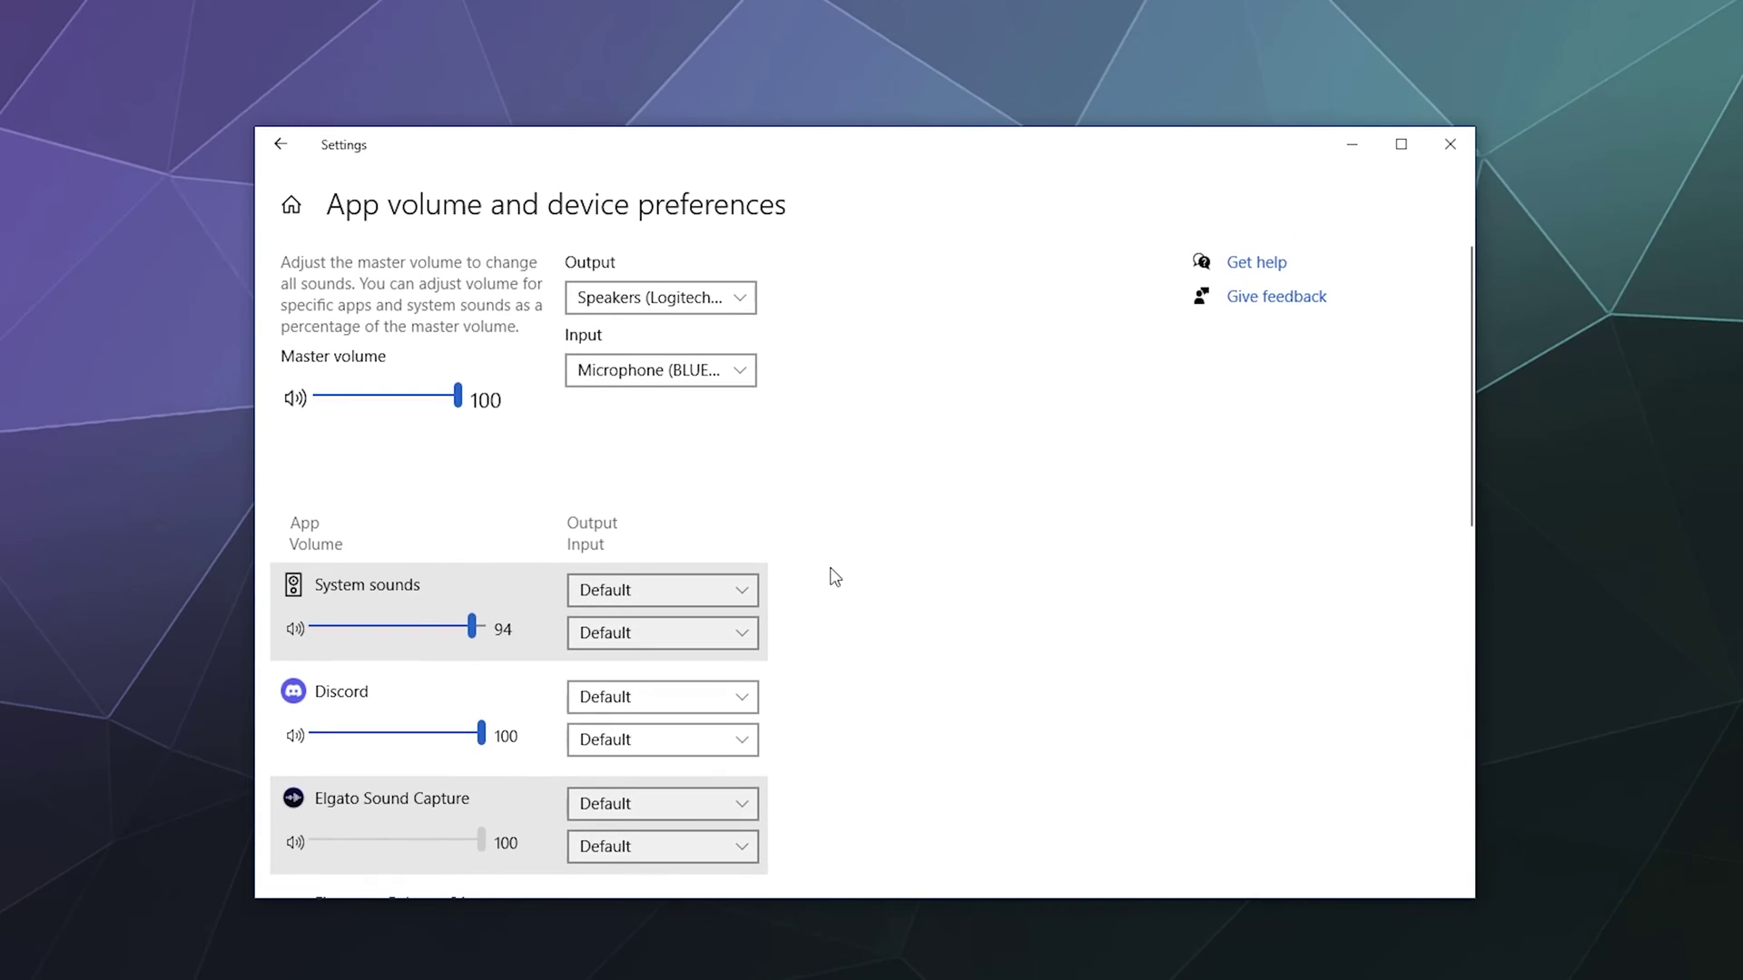
pyautogui.scroll(-6, 830, 573)
pyautogui.scroll(1, 813, 593)
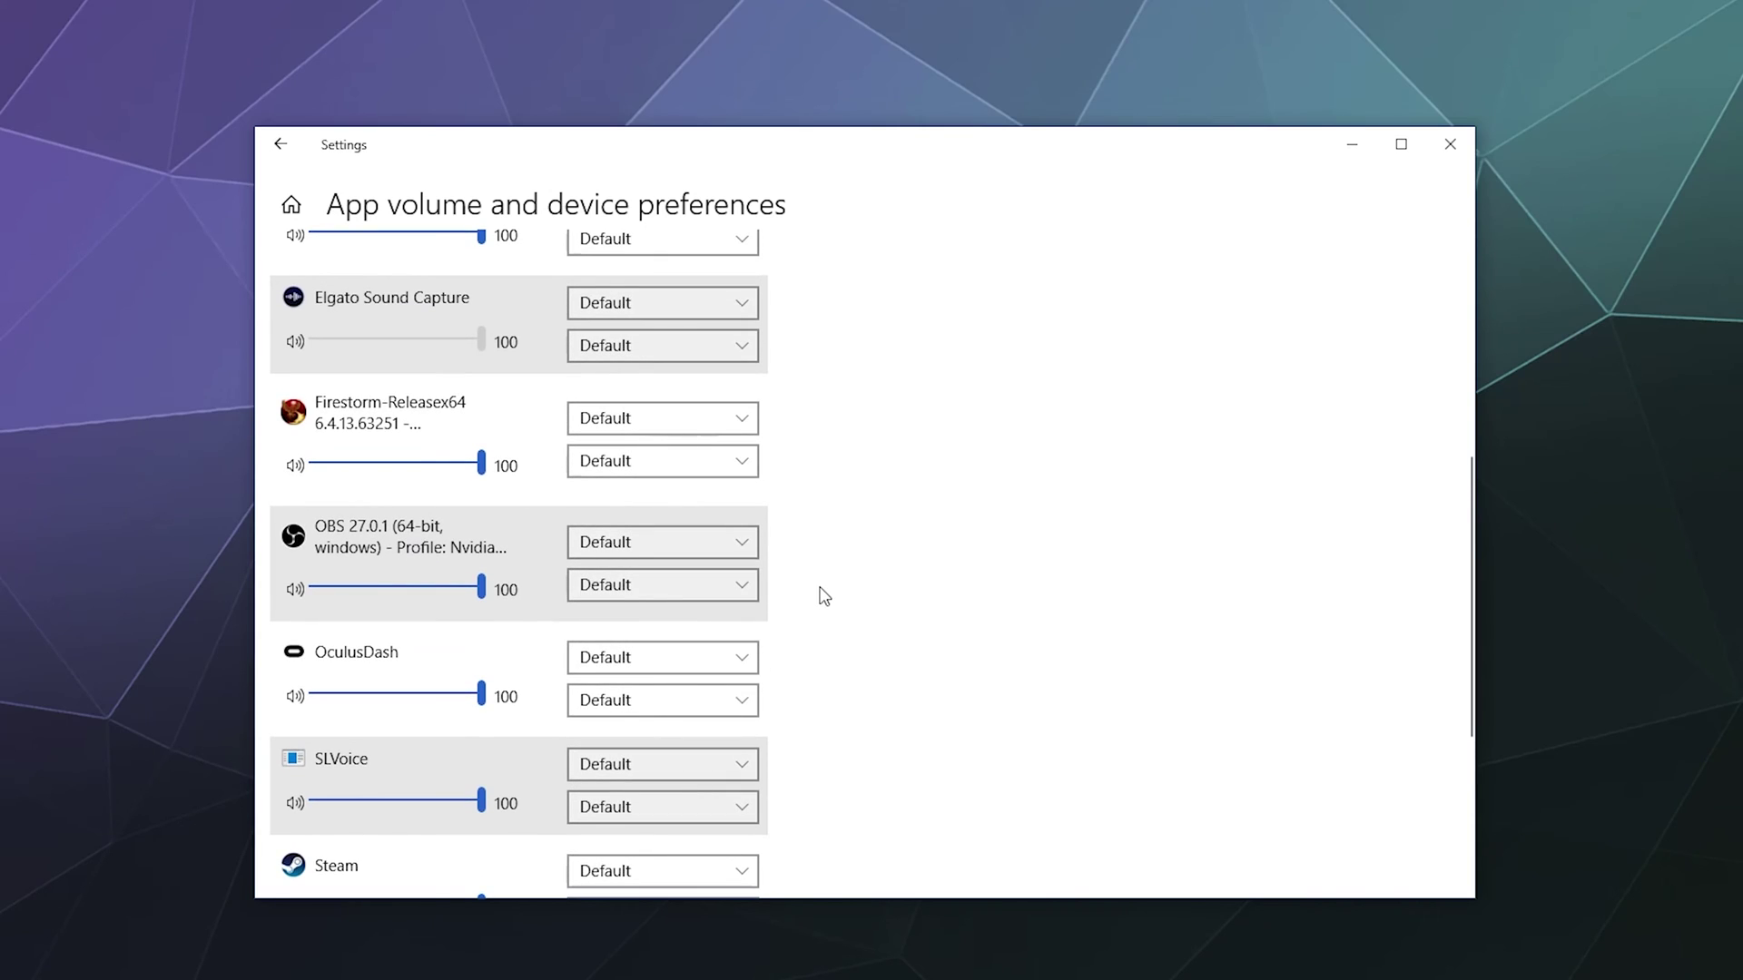
pyautogui.scroll(-4, 824, 597)
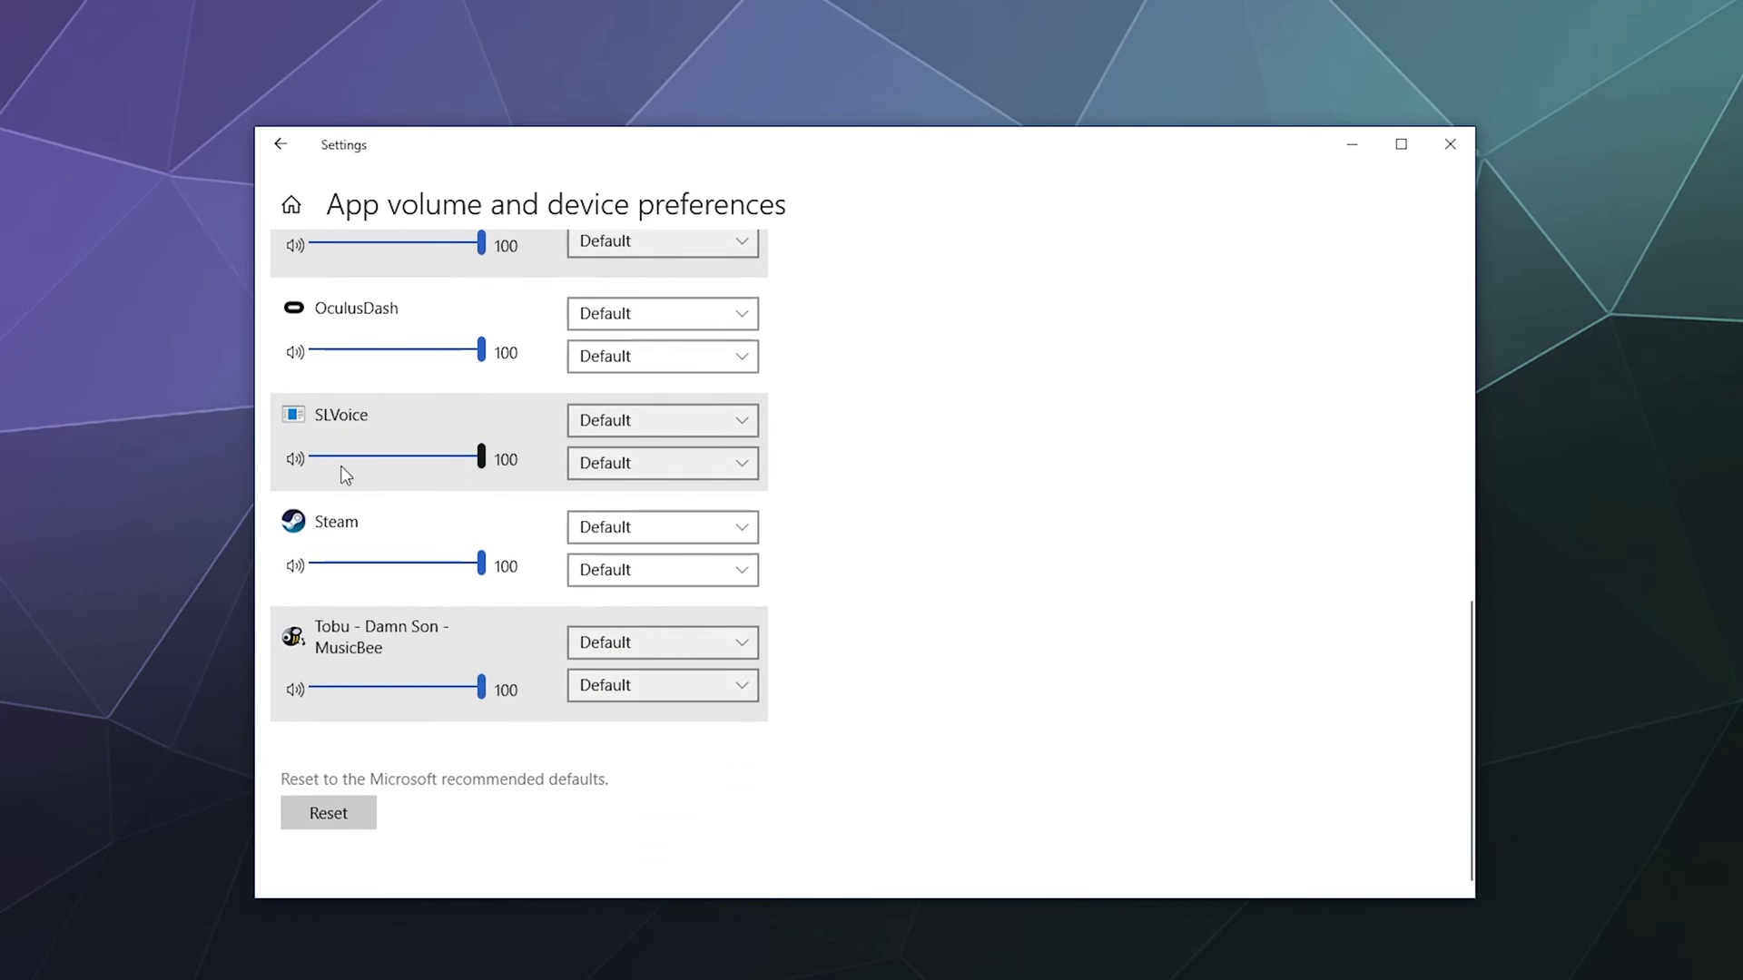
pyautogui.moveTo(479, 463); pyautogui.dragTo(521, 481)
# Close the Volume Mixer and return to Sound, leaving master volume at 100
pyautogui.scroll(4, 382, 445)
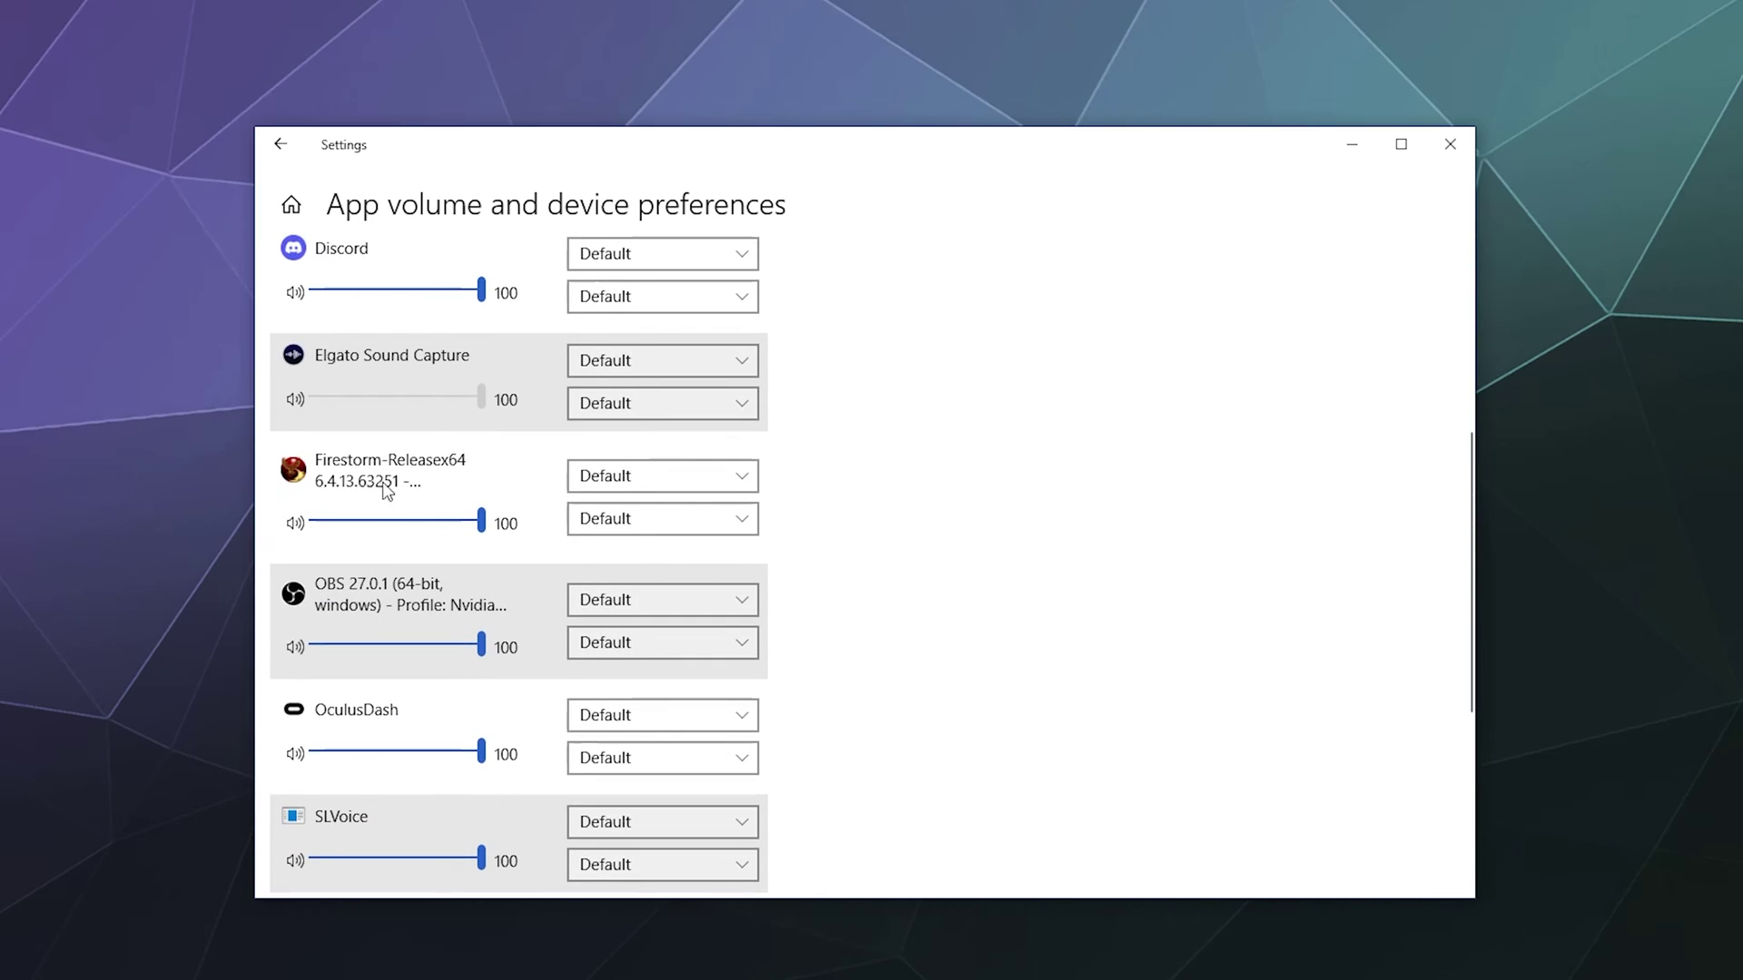
pyautogui.scroll(-3, 416, 451)
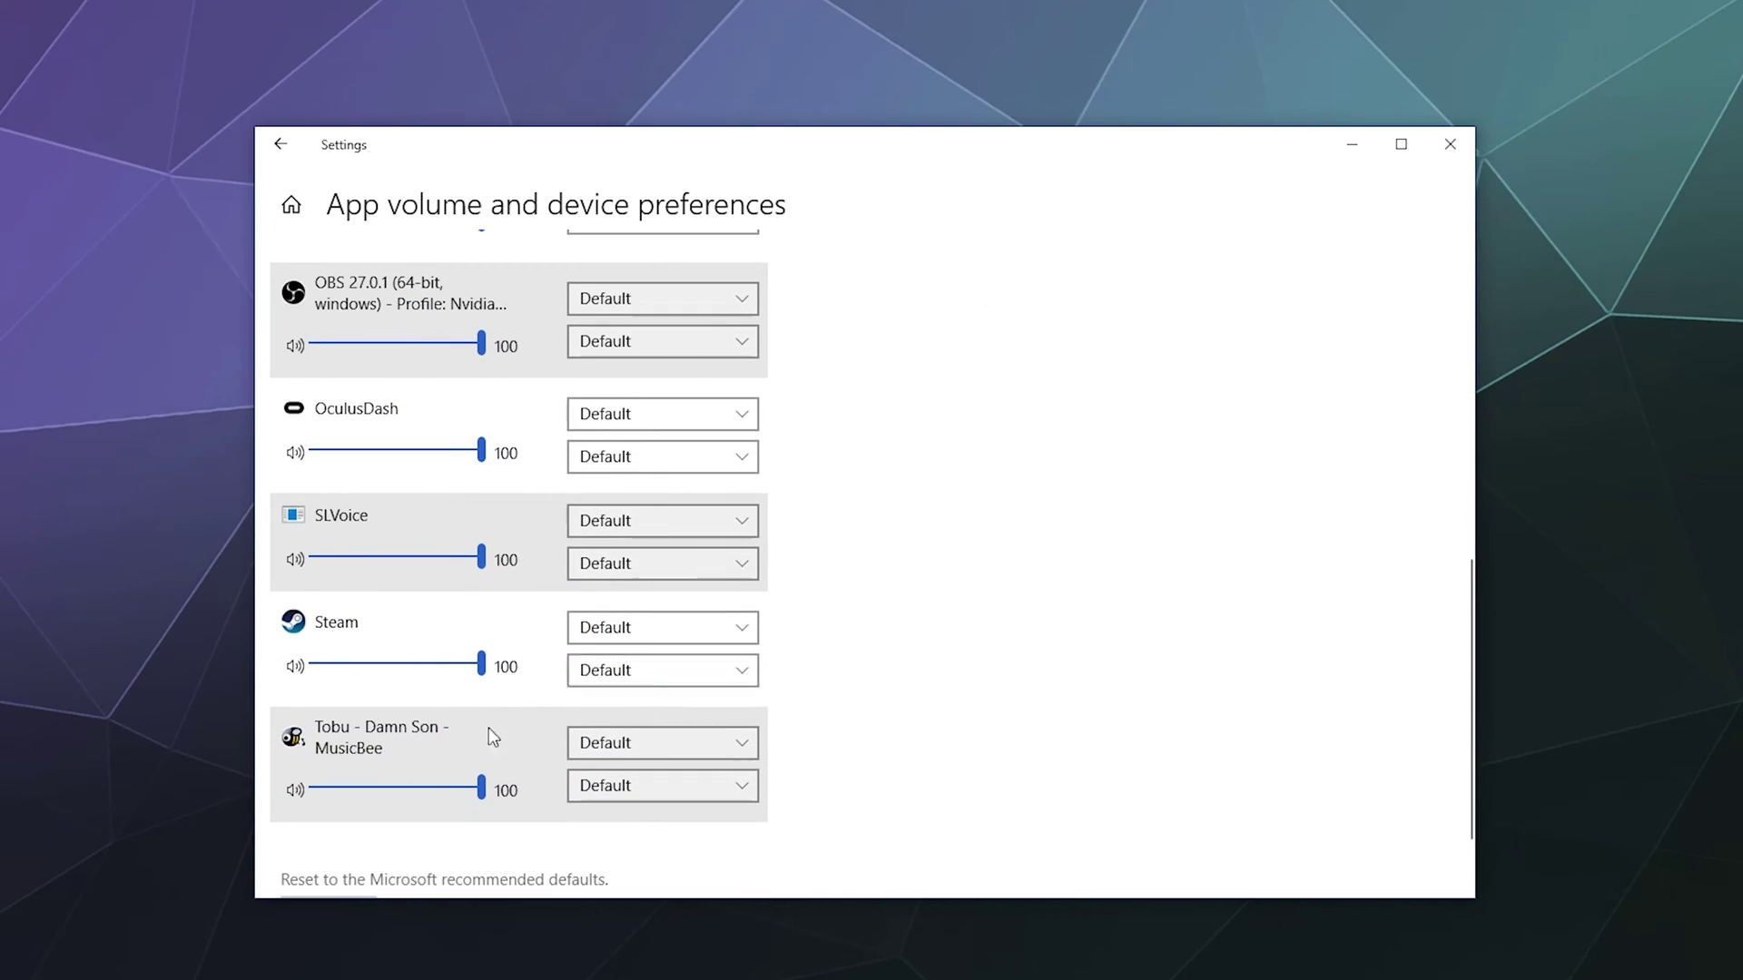
pyautogui.scroll(4, 568, 599)
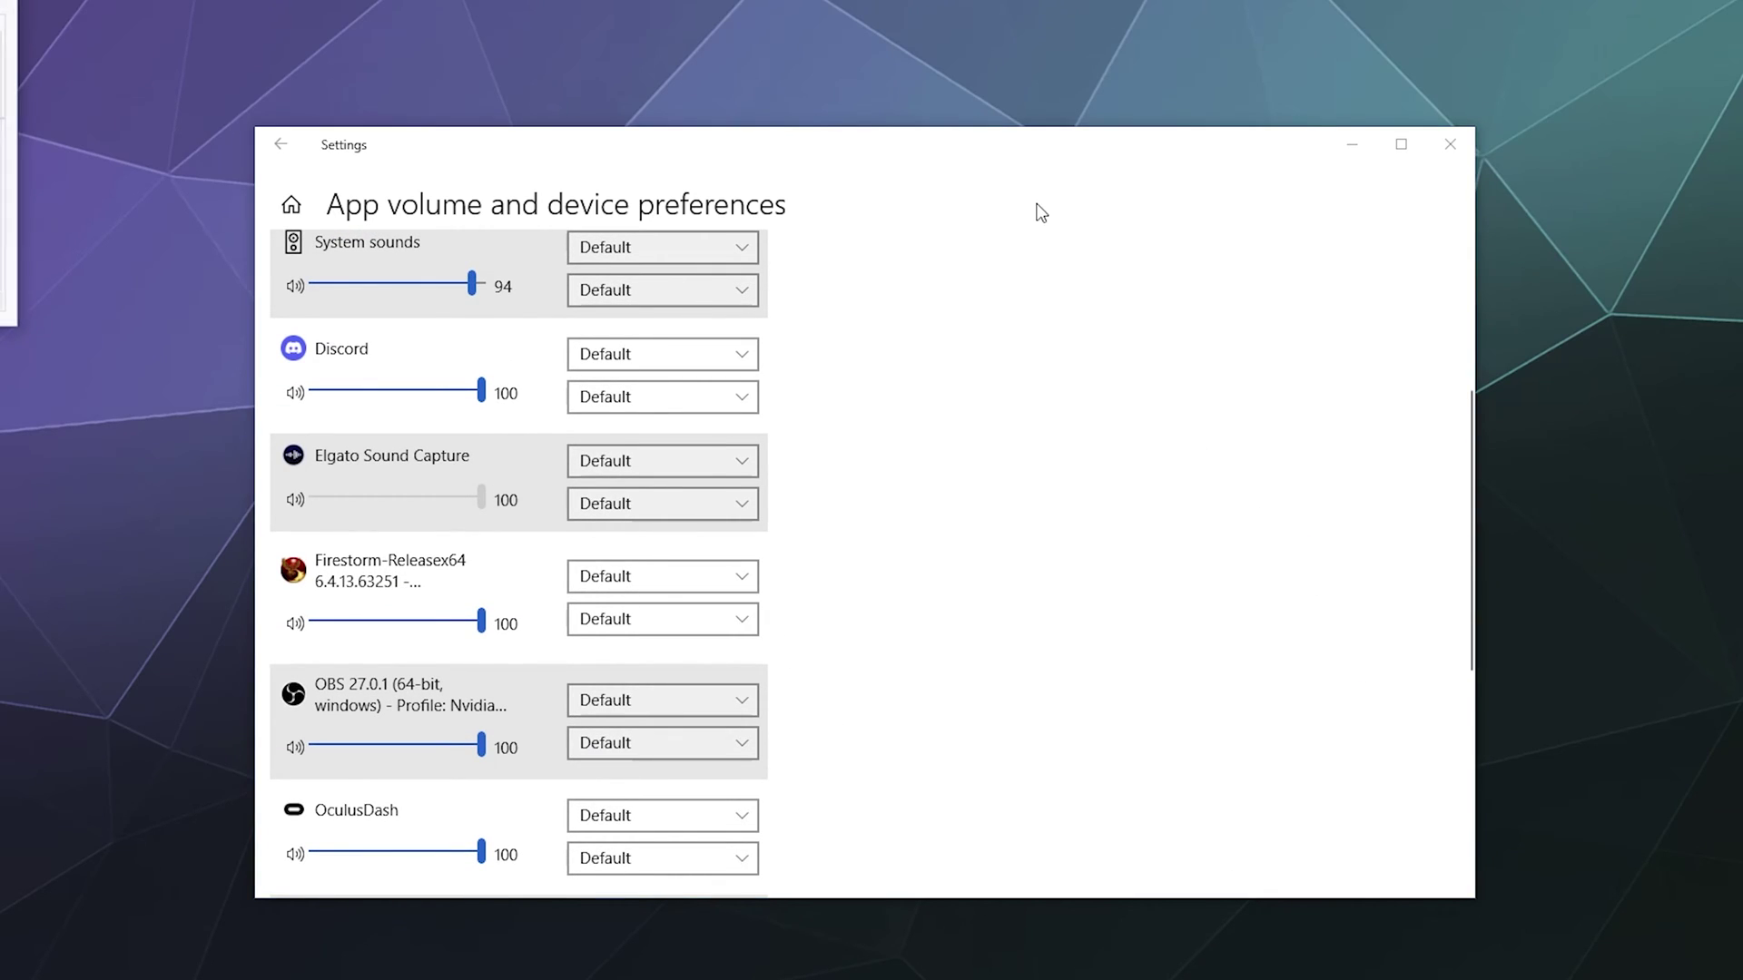
pyautogui.moveTo(0, 385); pyautogui.dragTo(1171, 320)
pyautogui.moveTo(1004, 644)
pyautogui.mouseDown()
pyautogui.moveTo(1292, 624)
pyautogui.moveTo(975, 640)
pyautogui.mouseUp()
pyautogui.click(1308, 321)
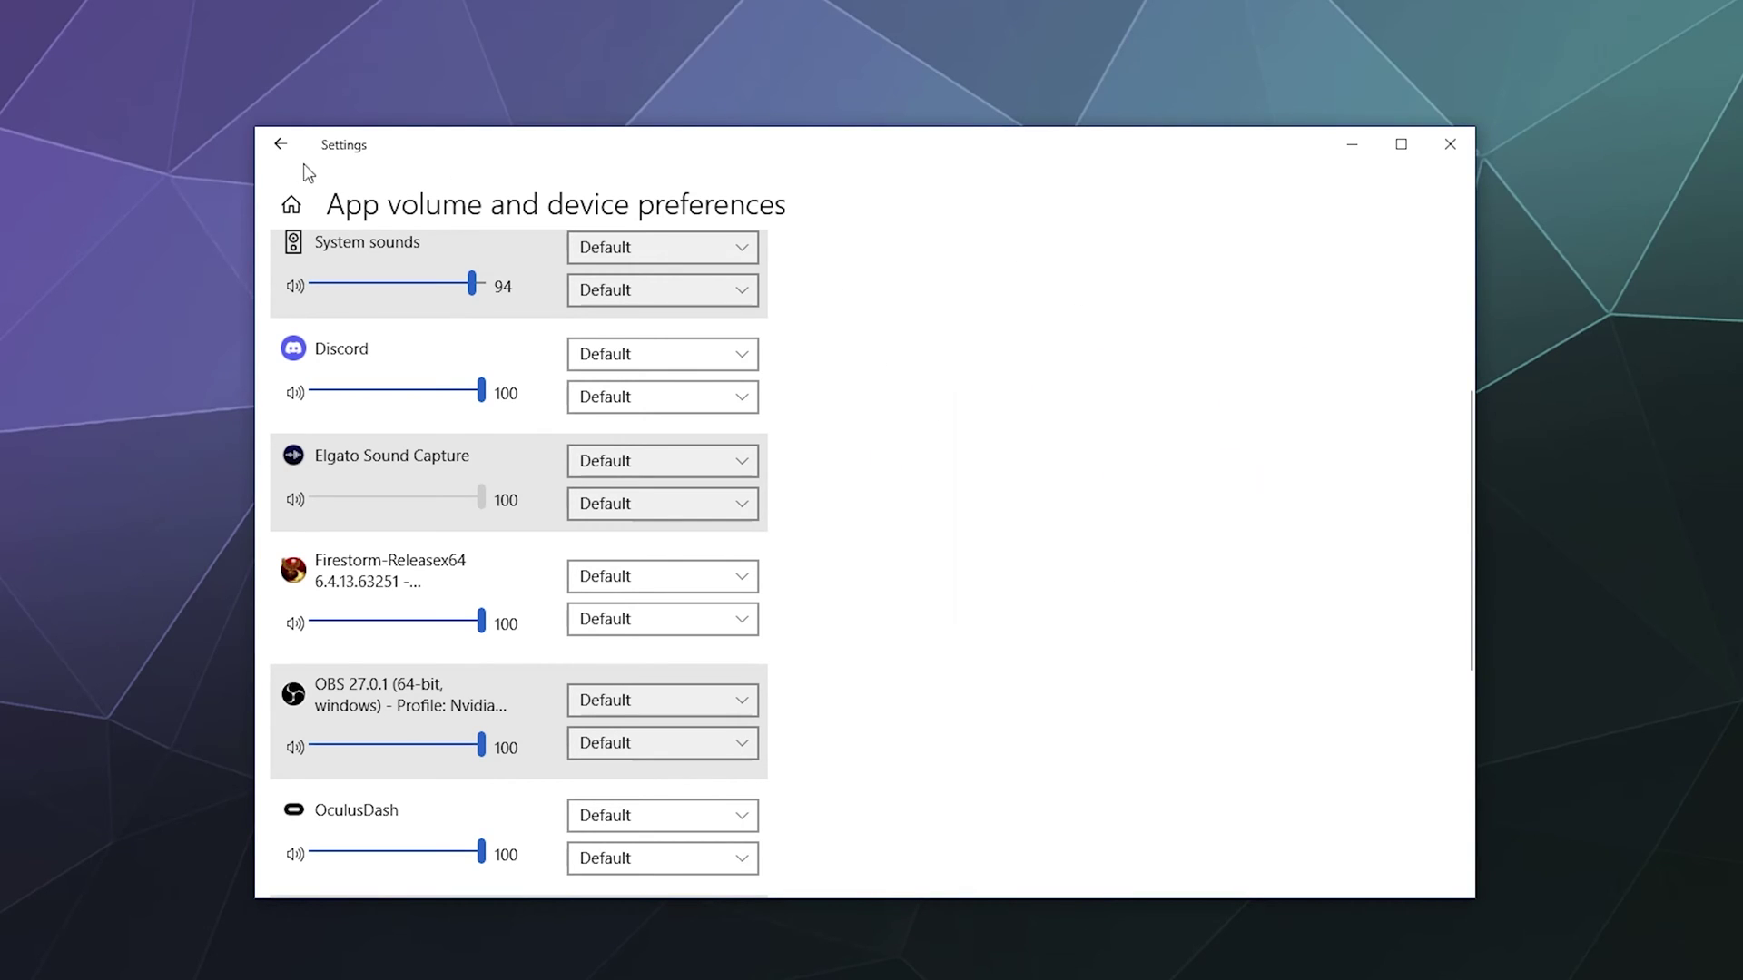
pyautogui.click(281, 144)
pyautogui.scroll(-5, 738, 350)
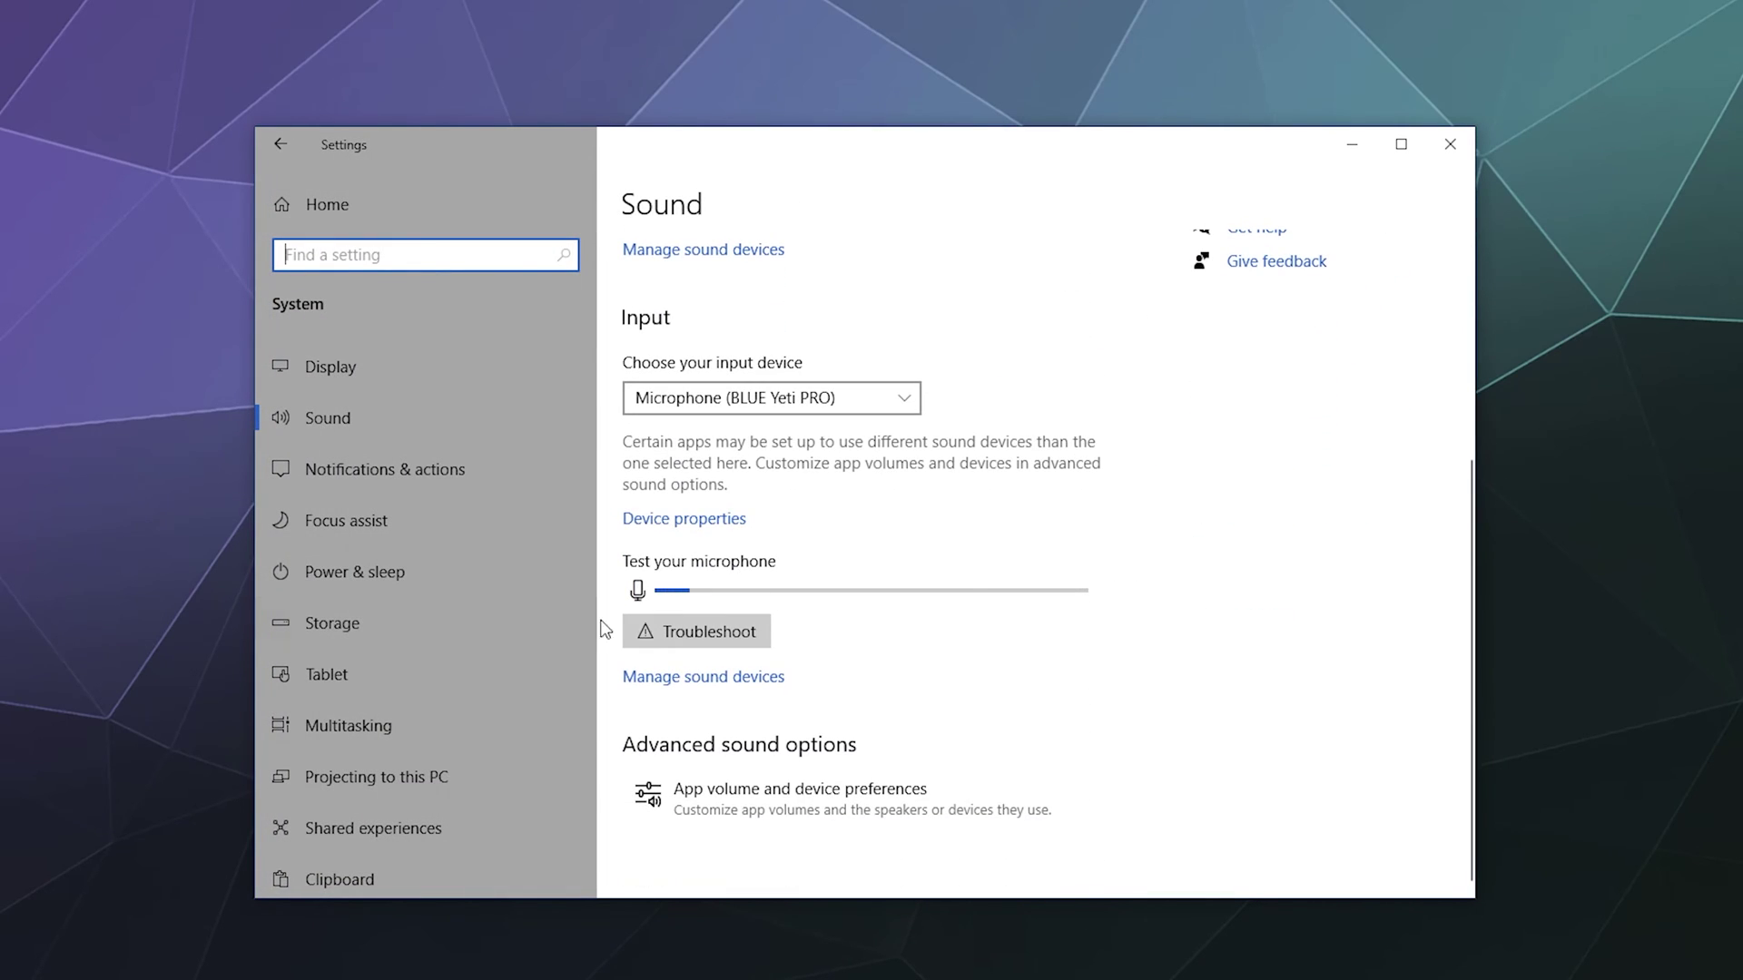
pyautogui.scroll(5, 918, 400)
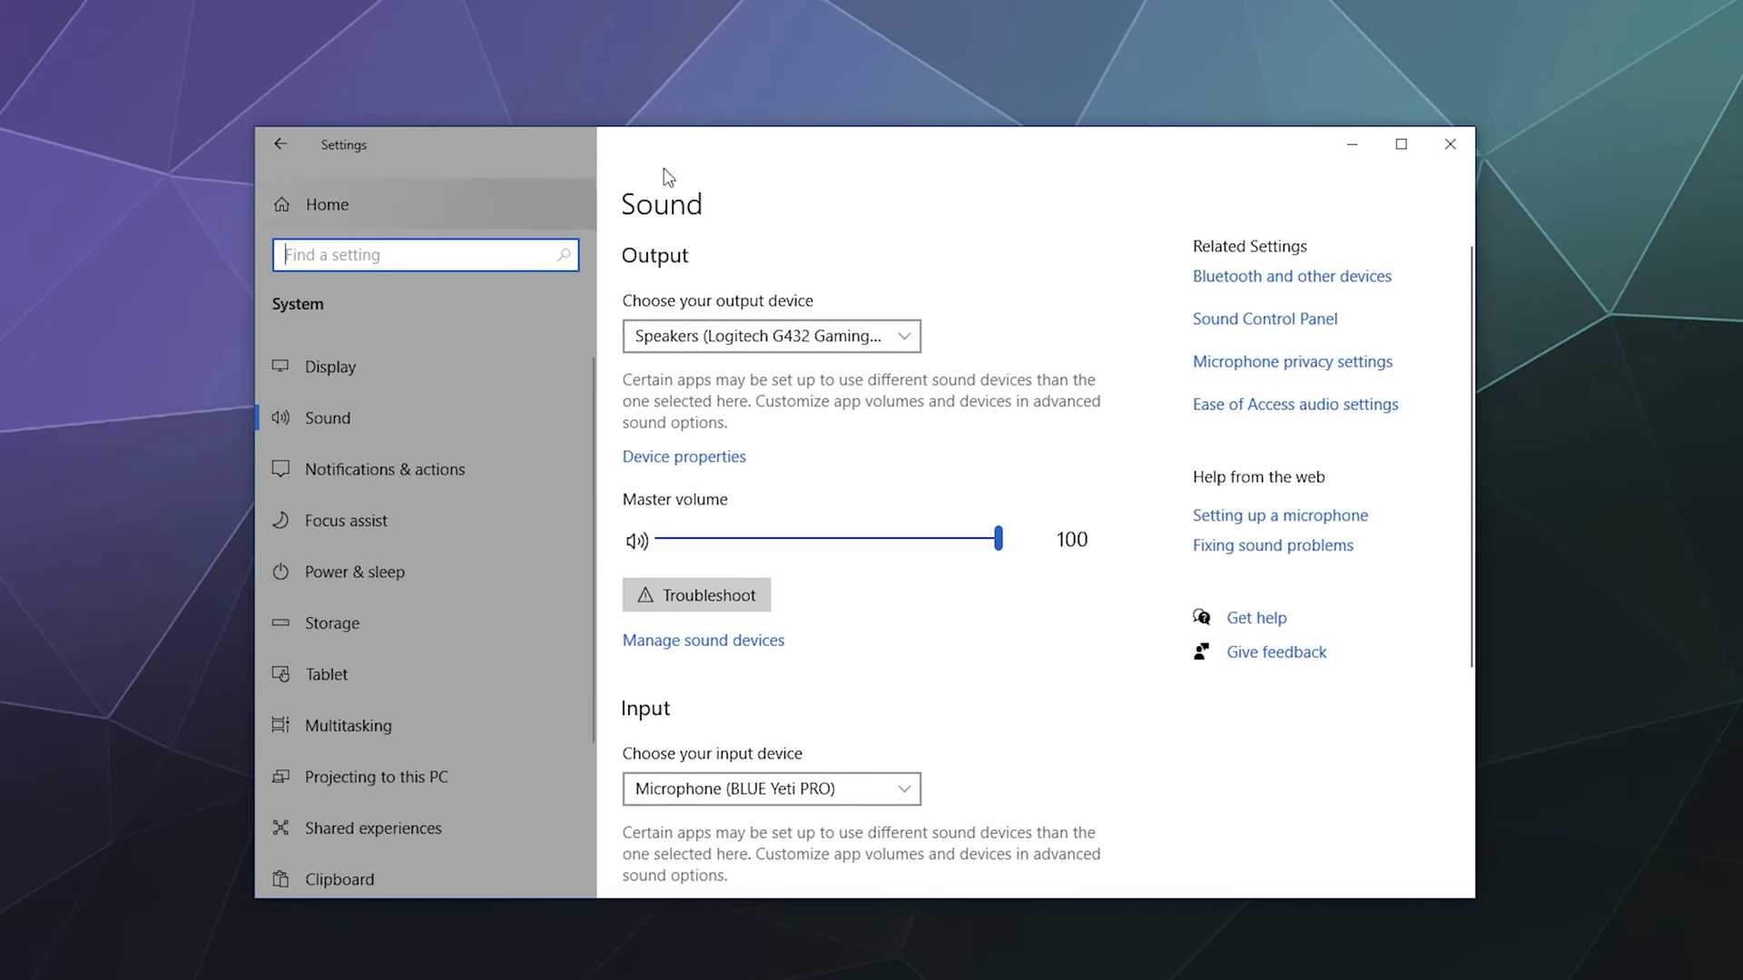
pyautogui.click(349, 514)
pyautogui.click(363, 474)
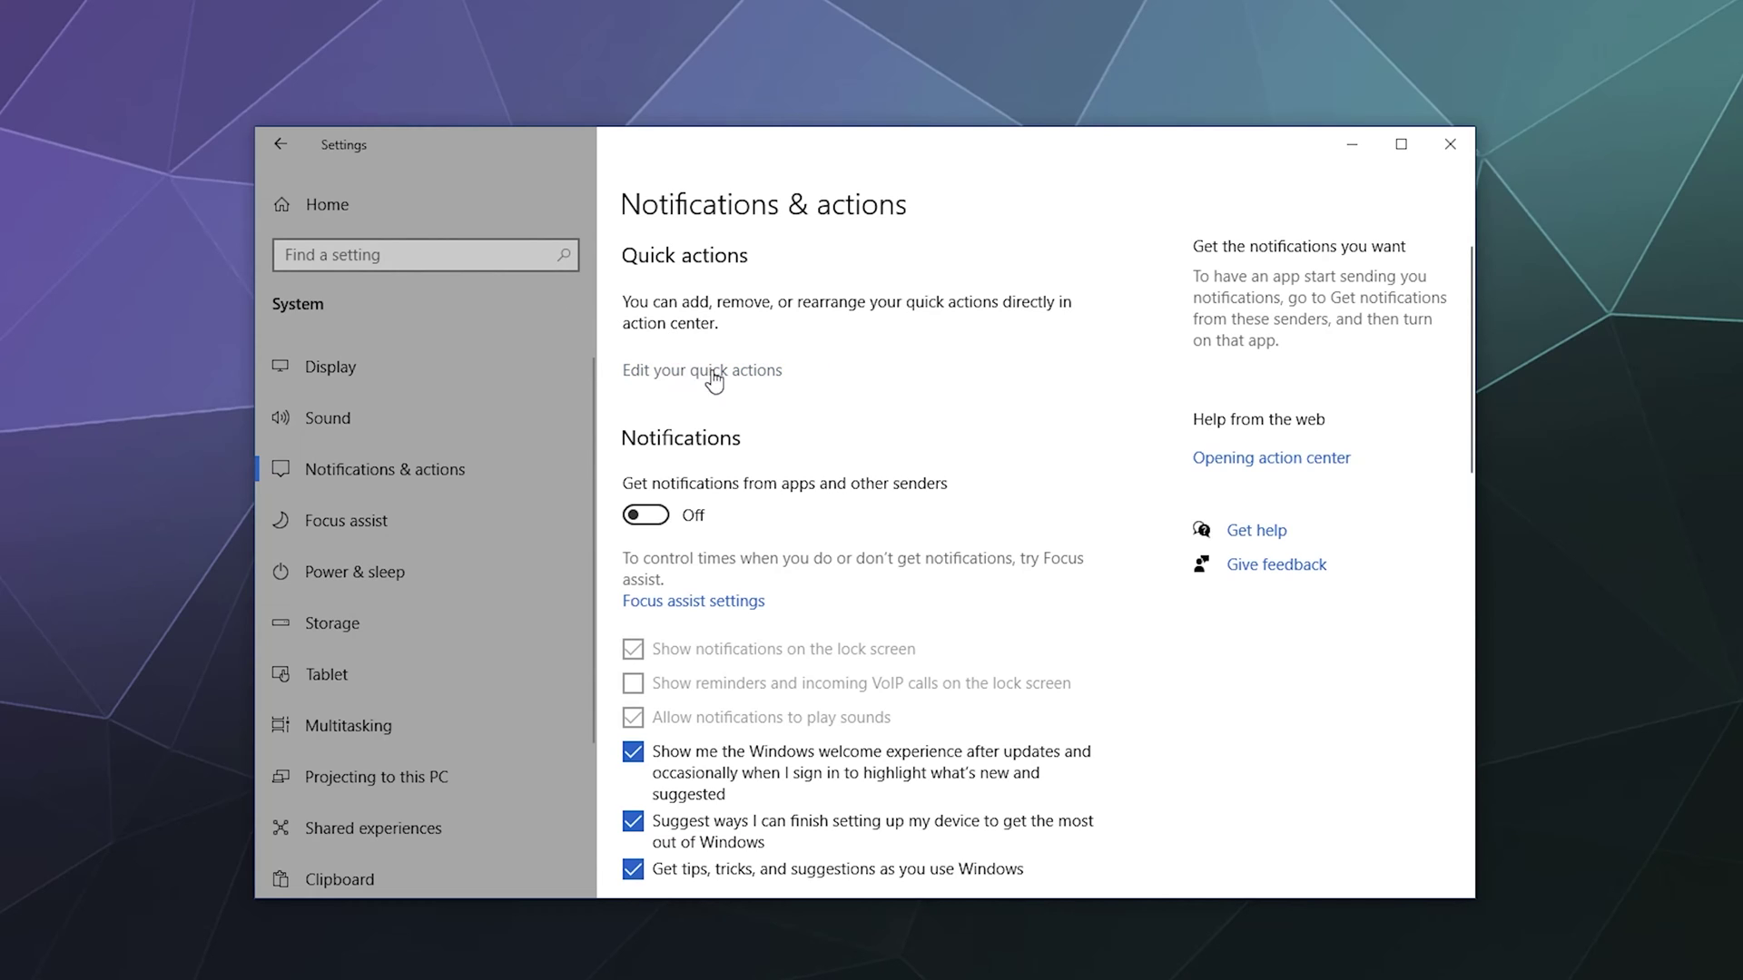
pyautogui.scroll(-3, 758, 381)
pyautogui.scroll(2, 771, 379)
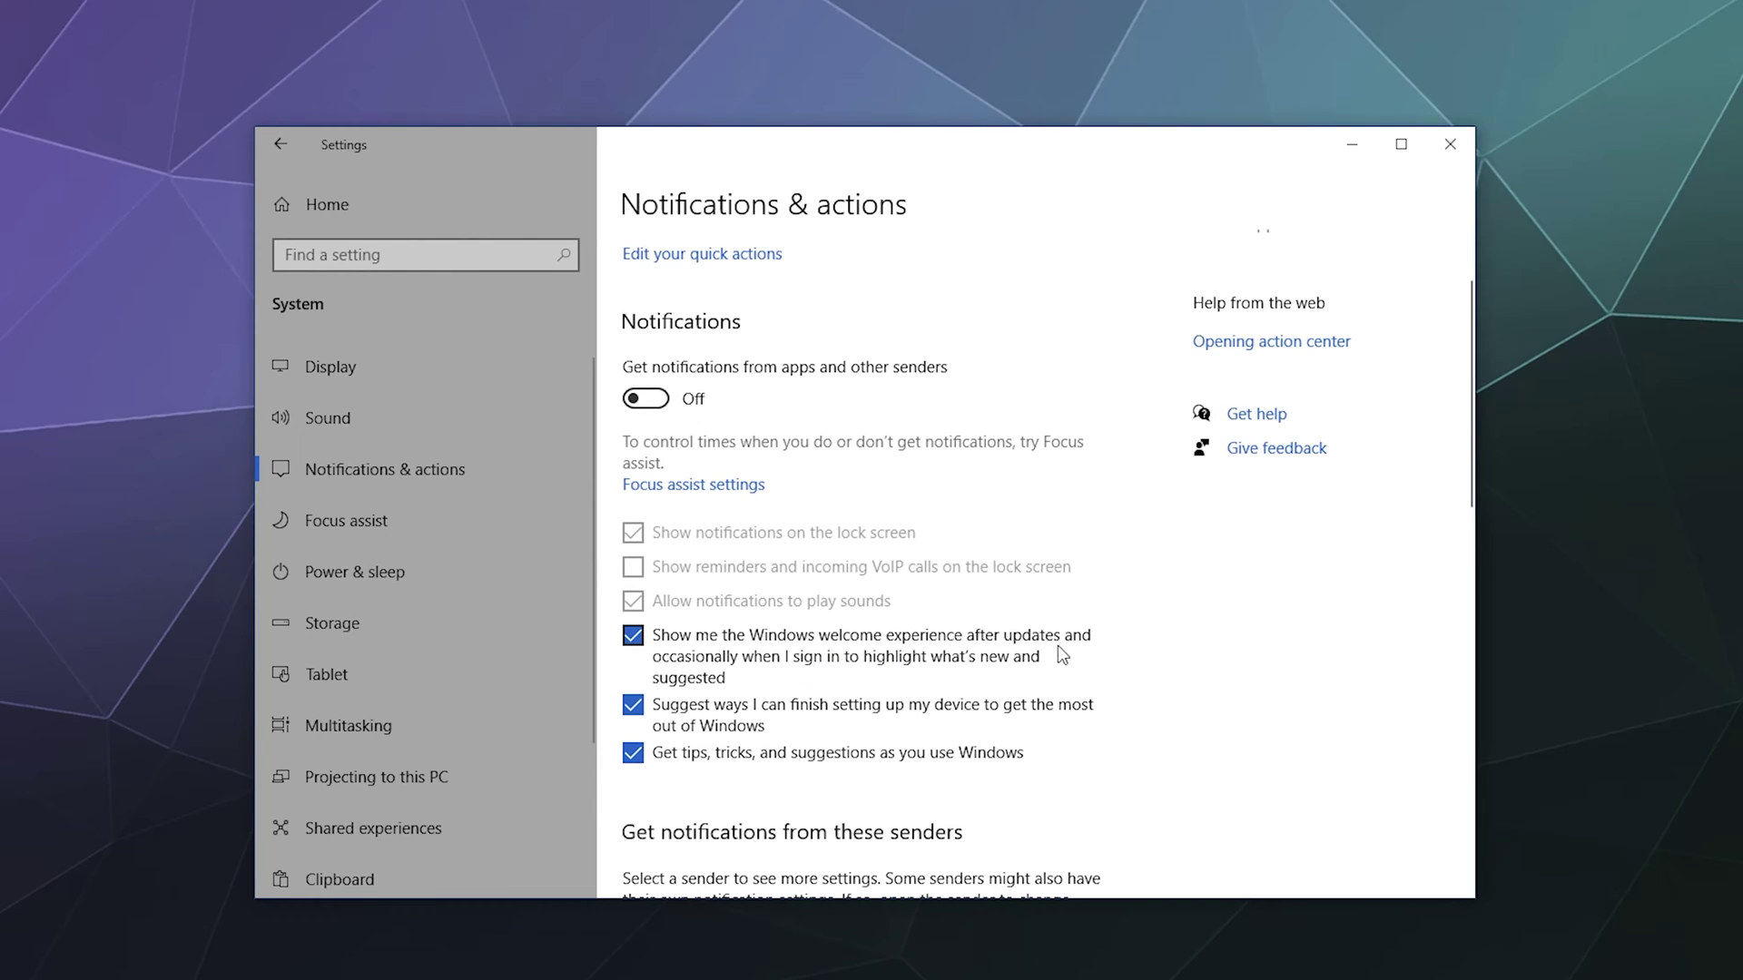
pyautogui.scroll(-7, 798, 479)
pyautogui.scroll(5, 784, 483)
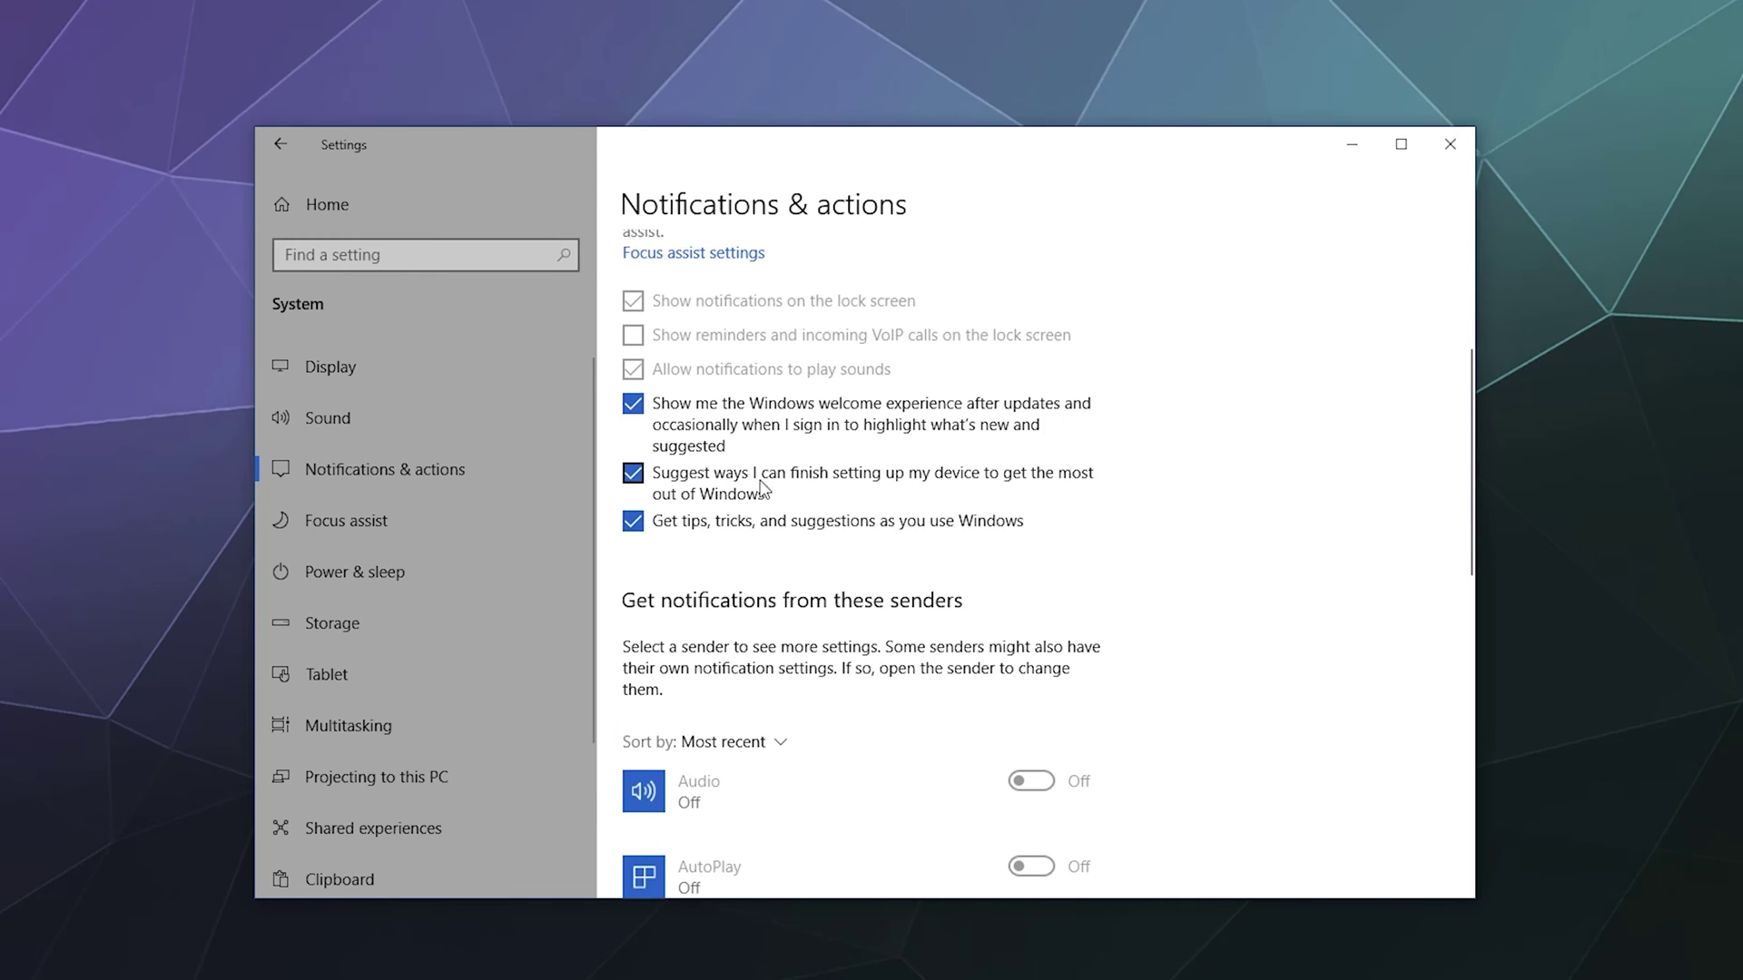
pyautogui.scroll(-10, 784, 483)
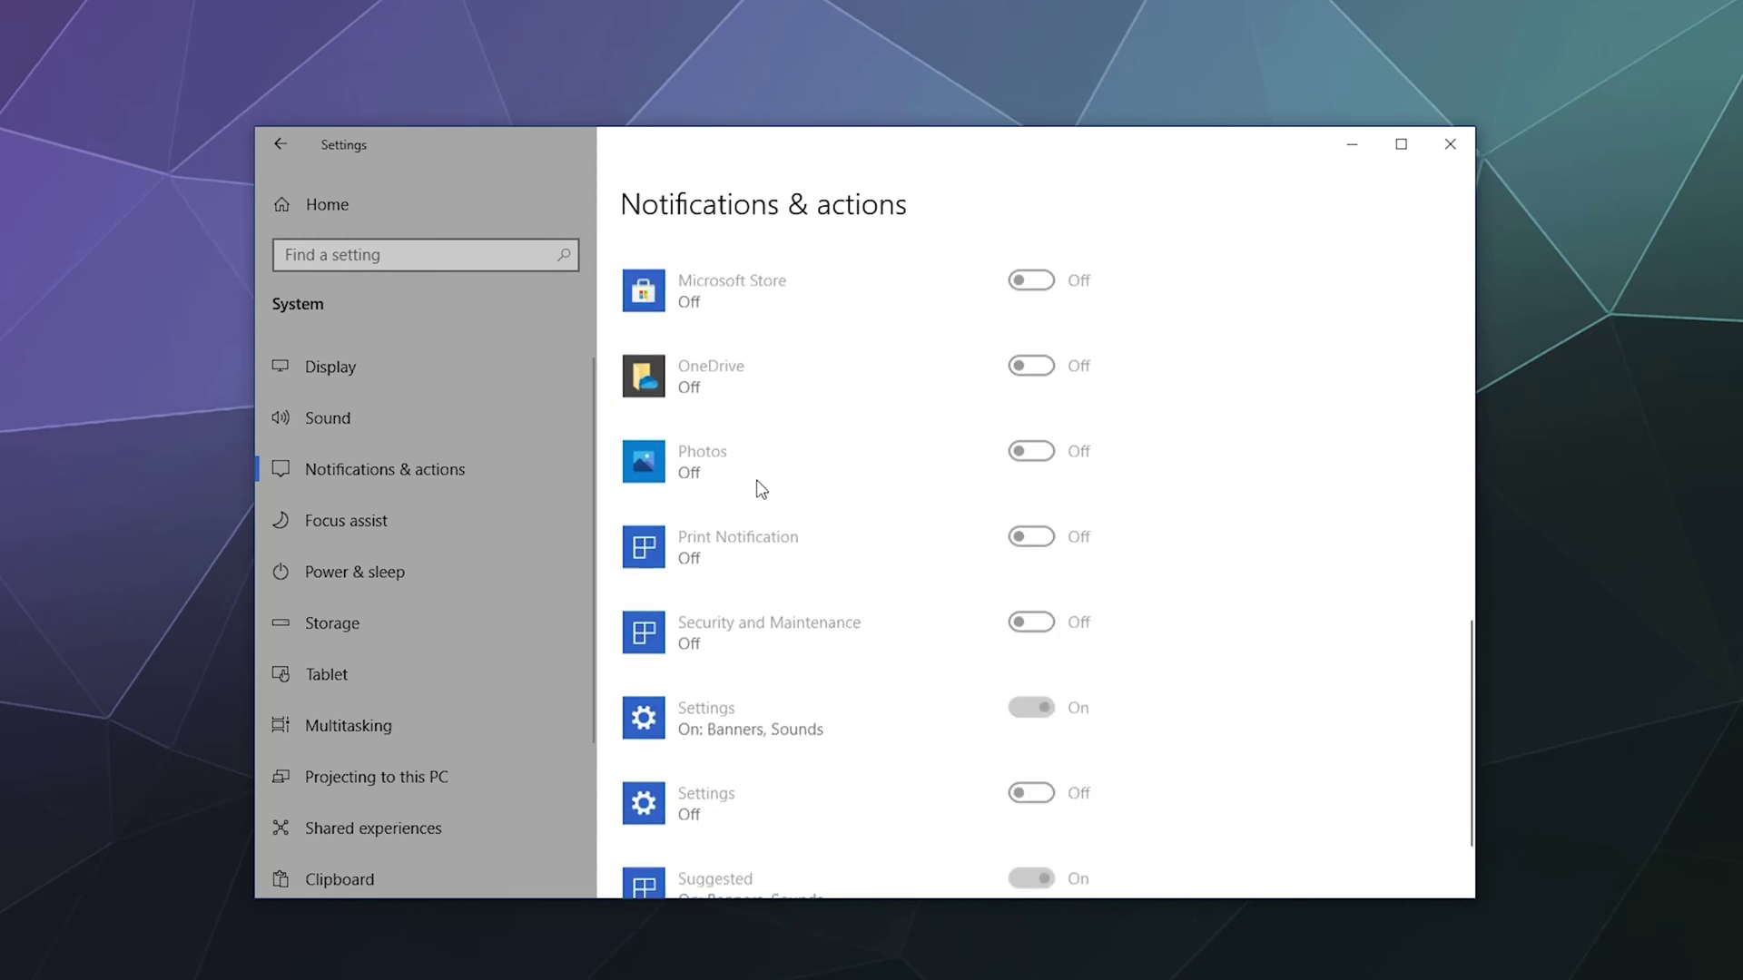
pyautogui.scroll(-2, 761, 488)
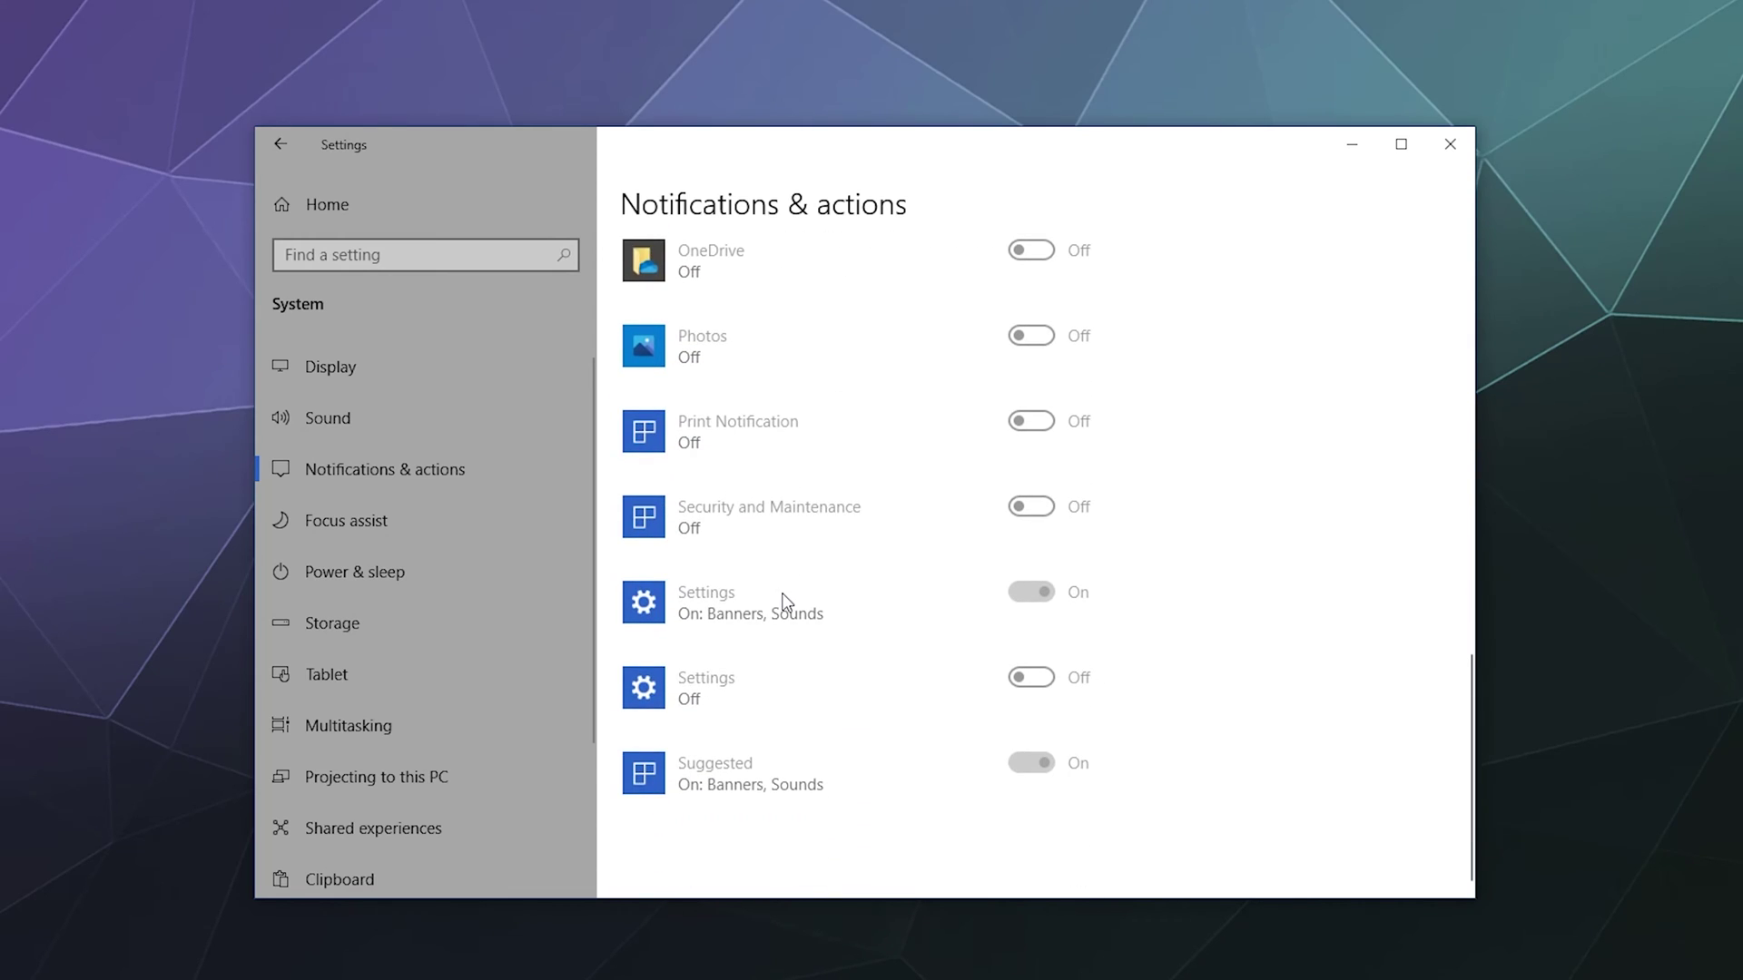
pyautogui.scroll(8, 784, 602)
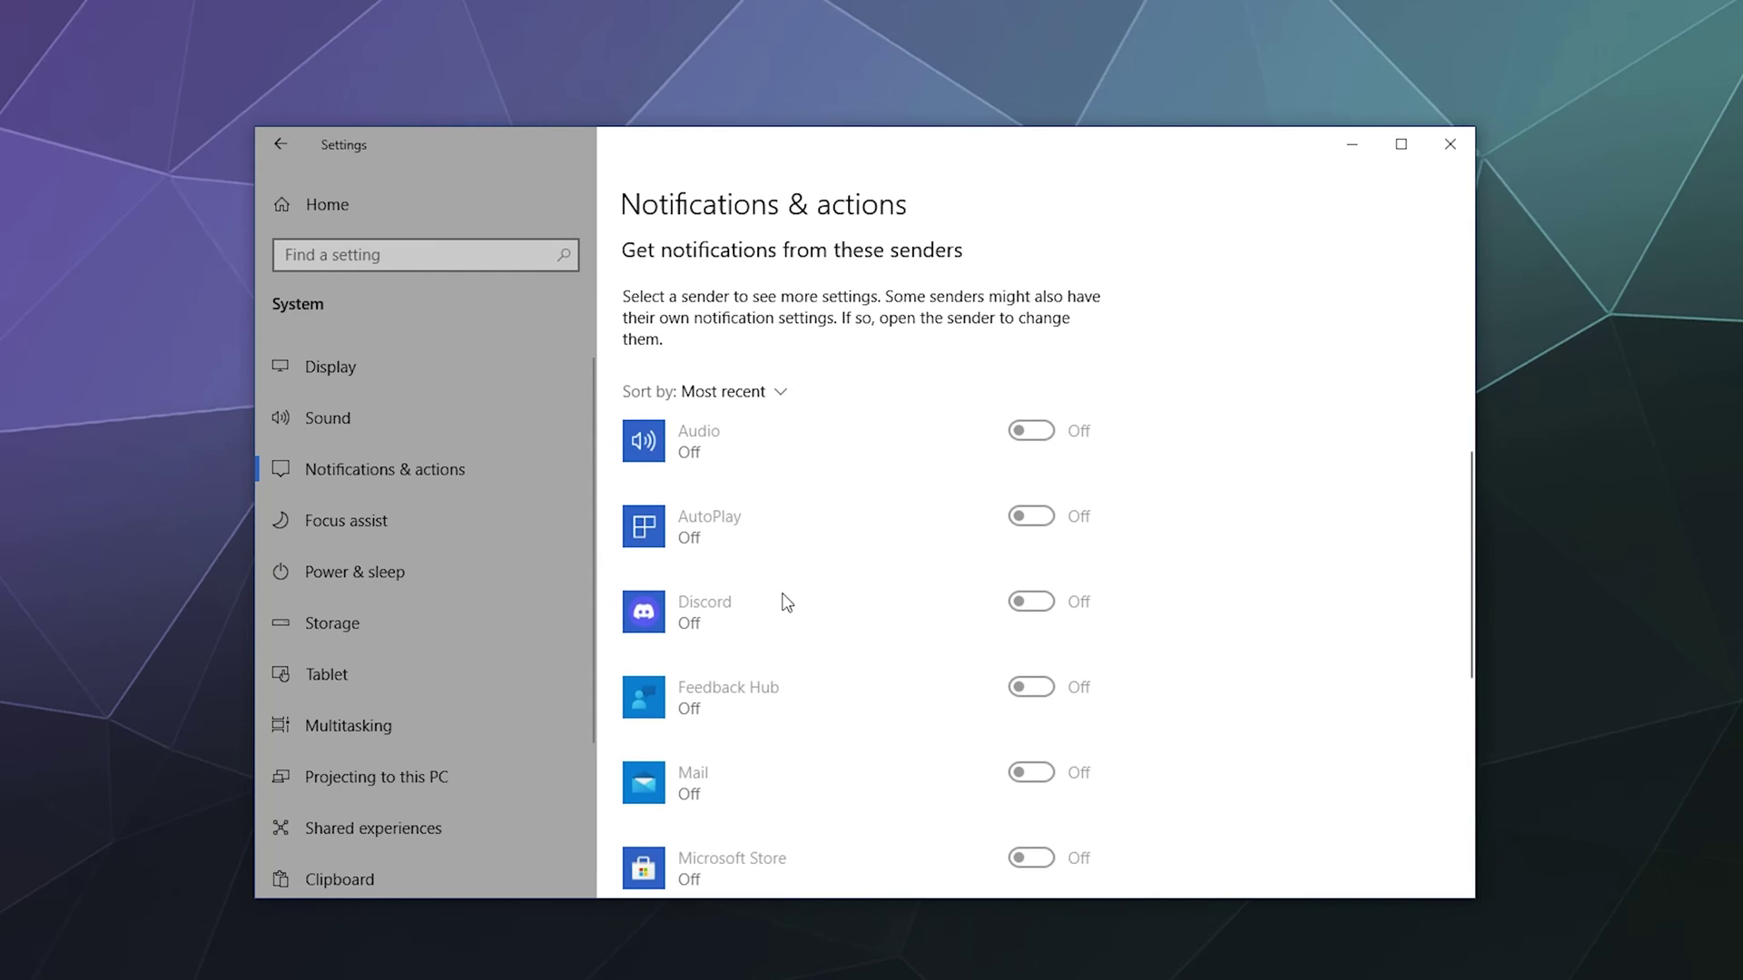
pyautogui.scroll(-1, 786, 602)
pyautogui.scroll(10, 786, 603)
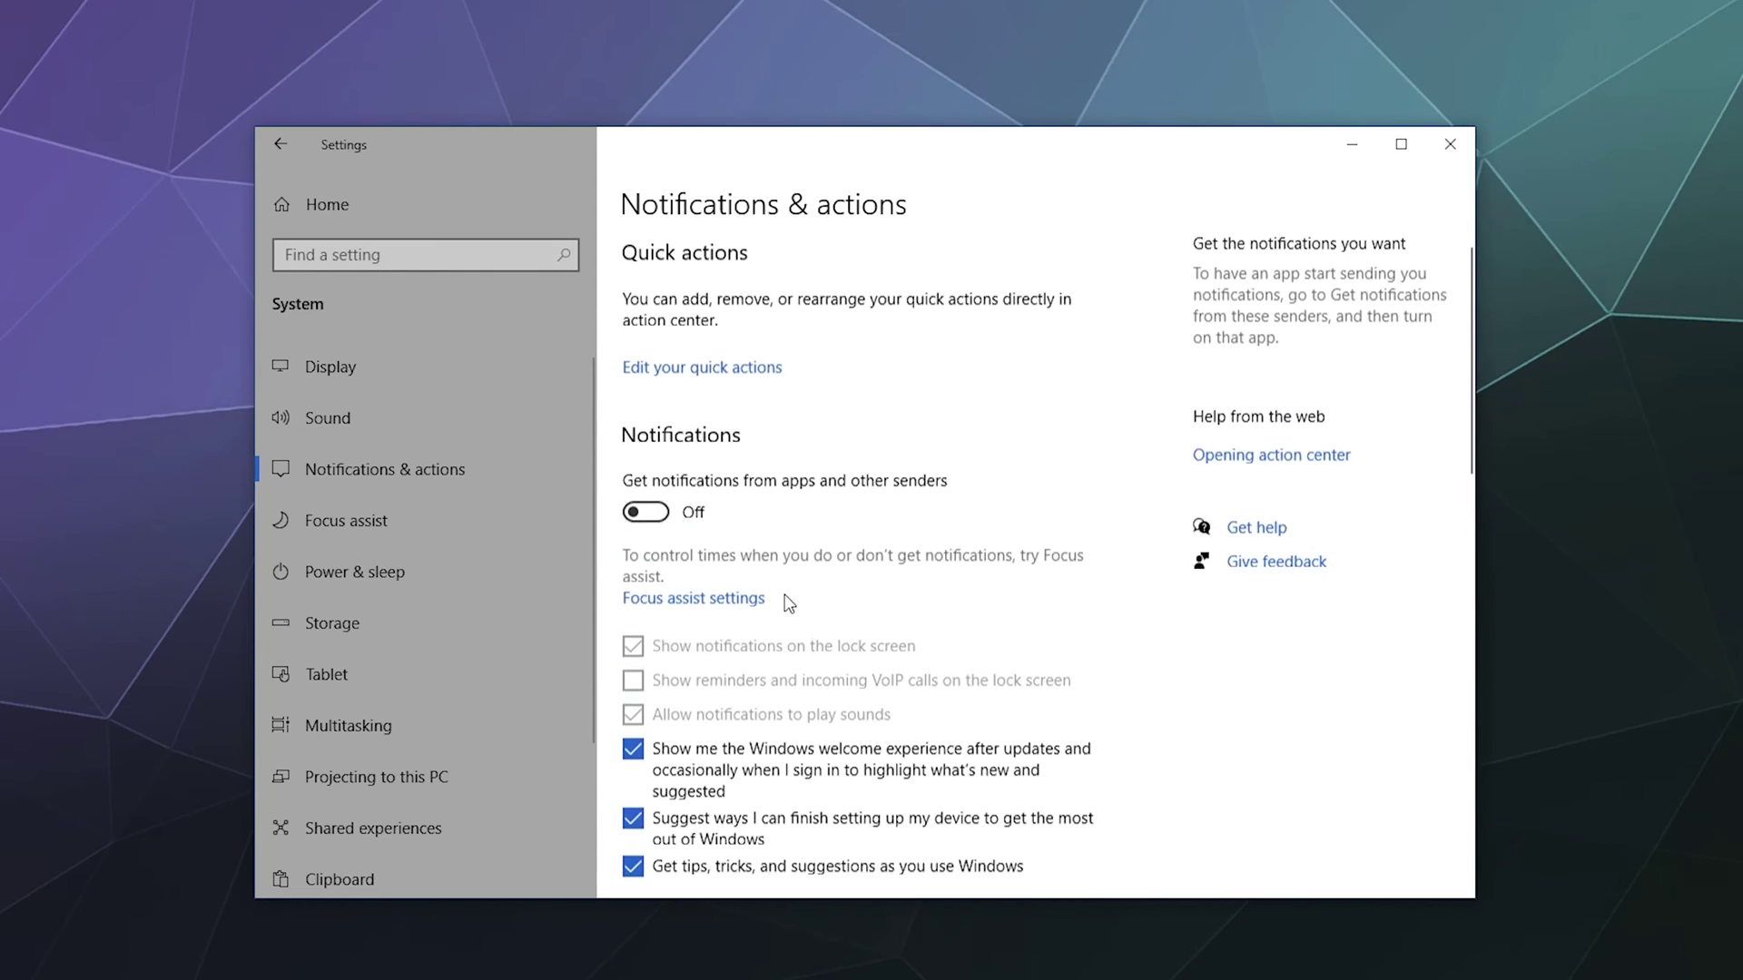
pyautogui.scroll(-3, 787, 603)
pyautogui.scroll(-10, 787, 603)
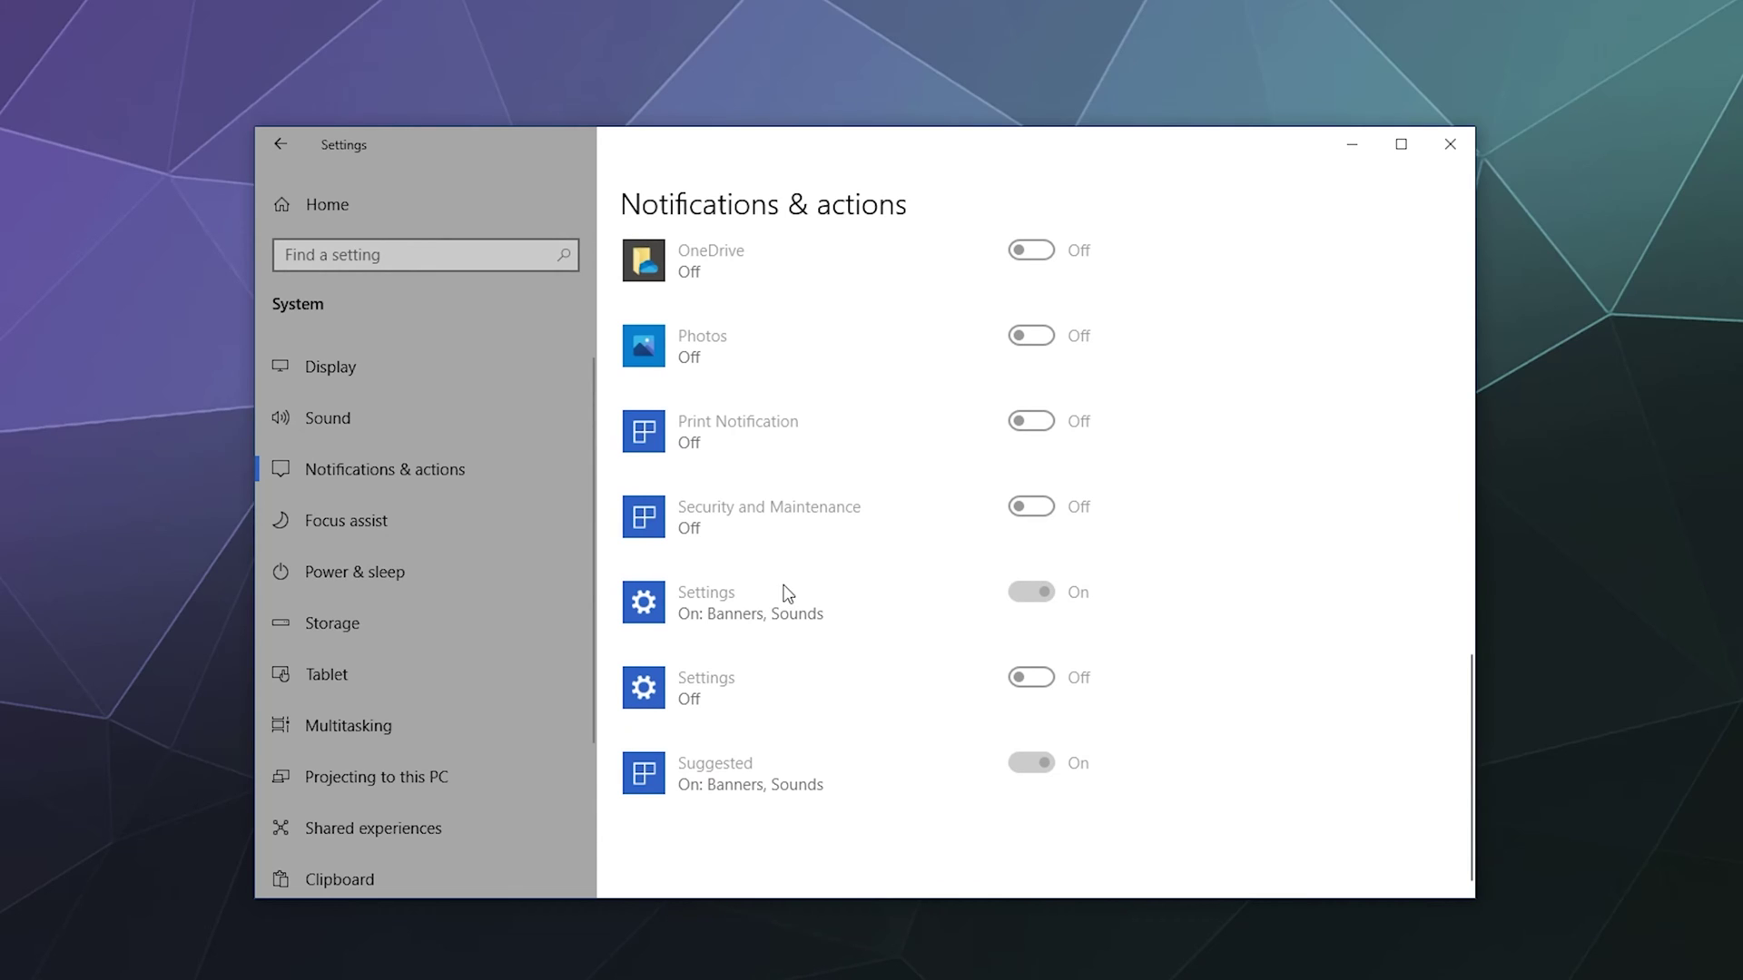
# Open Focus assist and scroll through its Off, Priority only, Alarms only modes and automatic rules
pyautogui.click(413, 516)
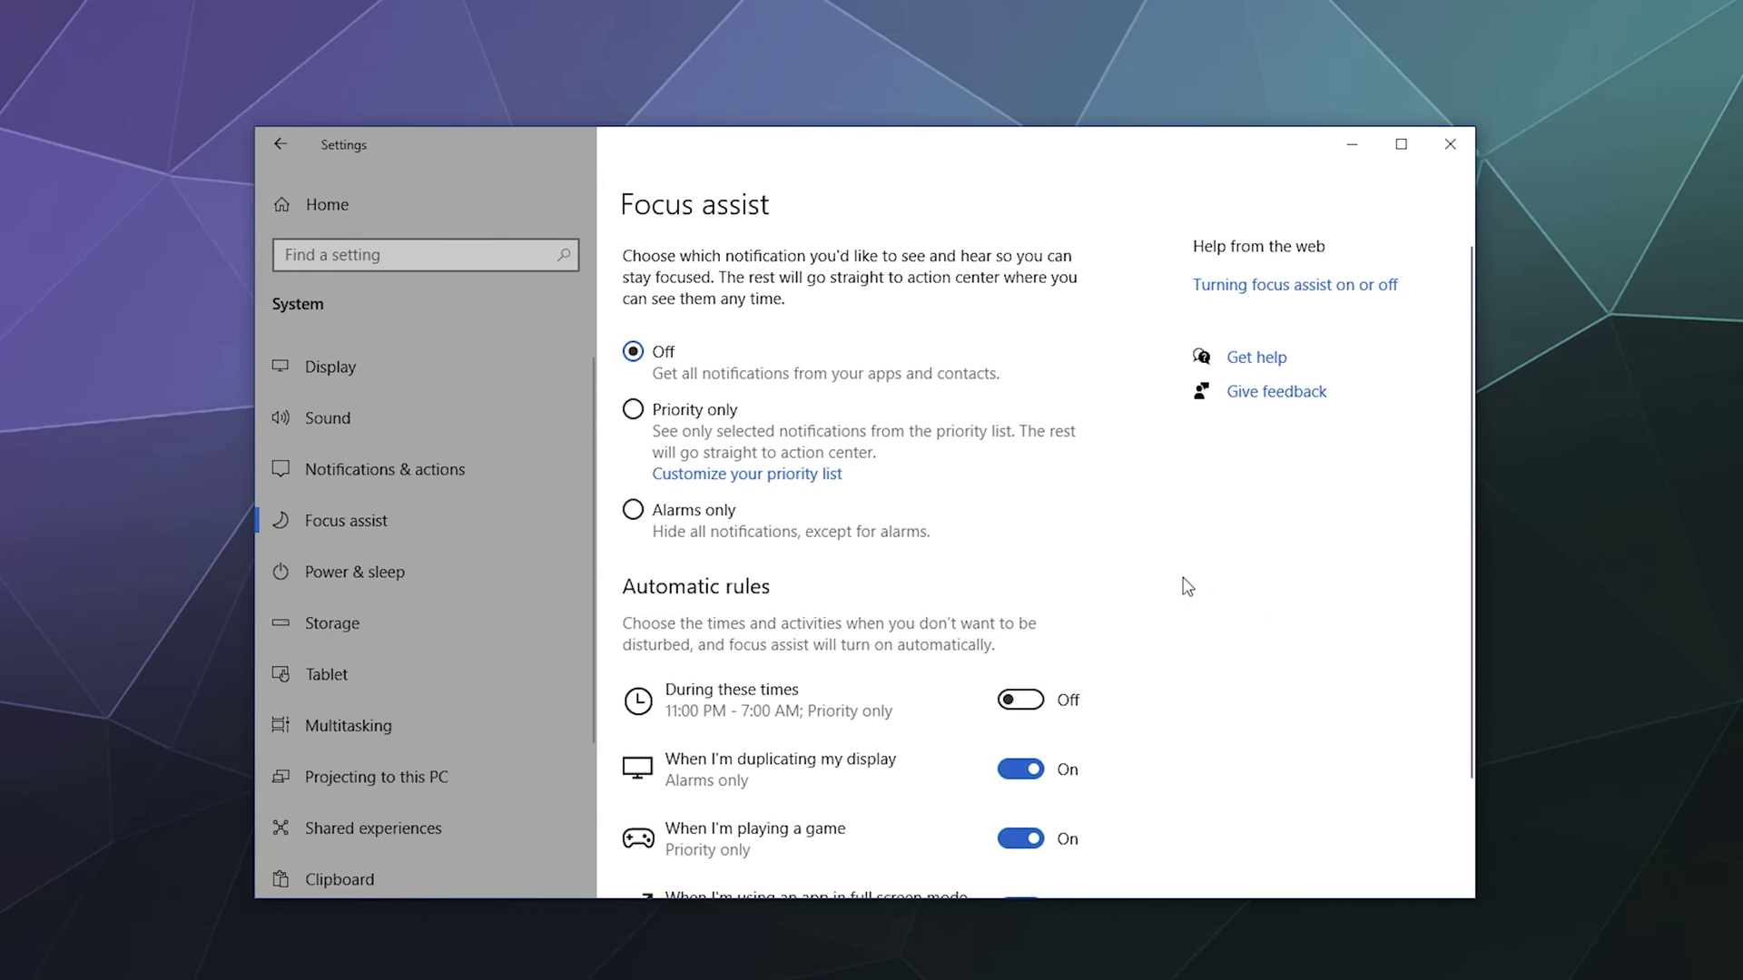
pyautogui.scroll(-2, 1185, 589)
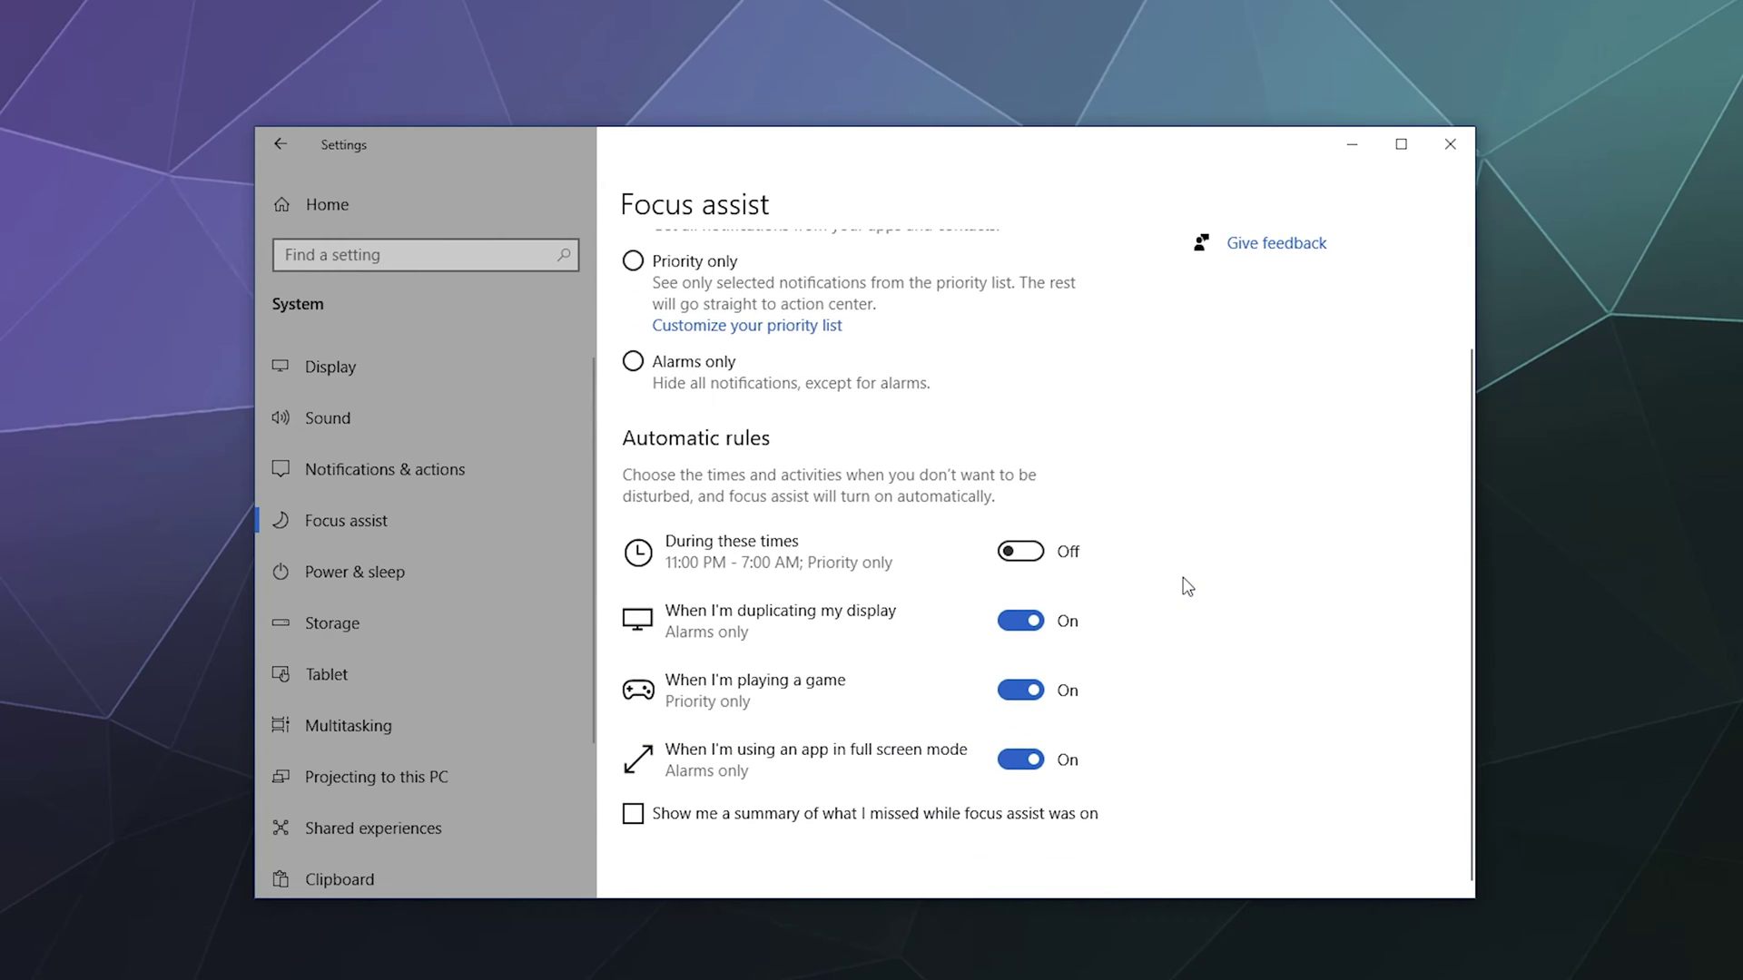
pyautogui.scroll(2, 1186, 588)
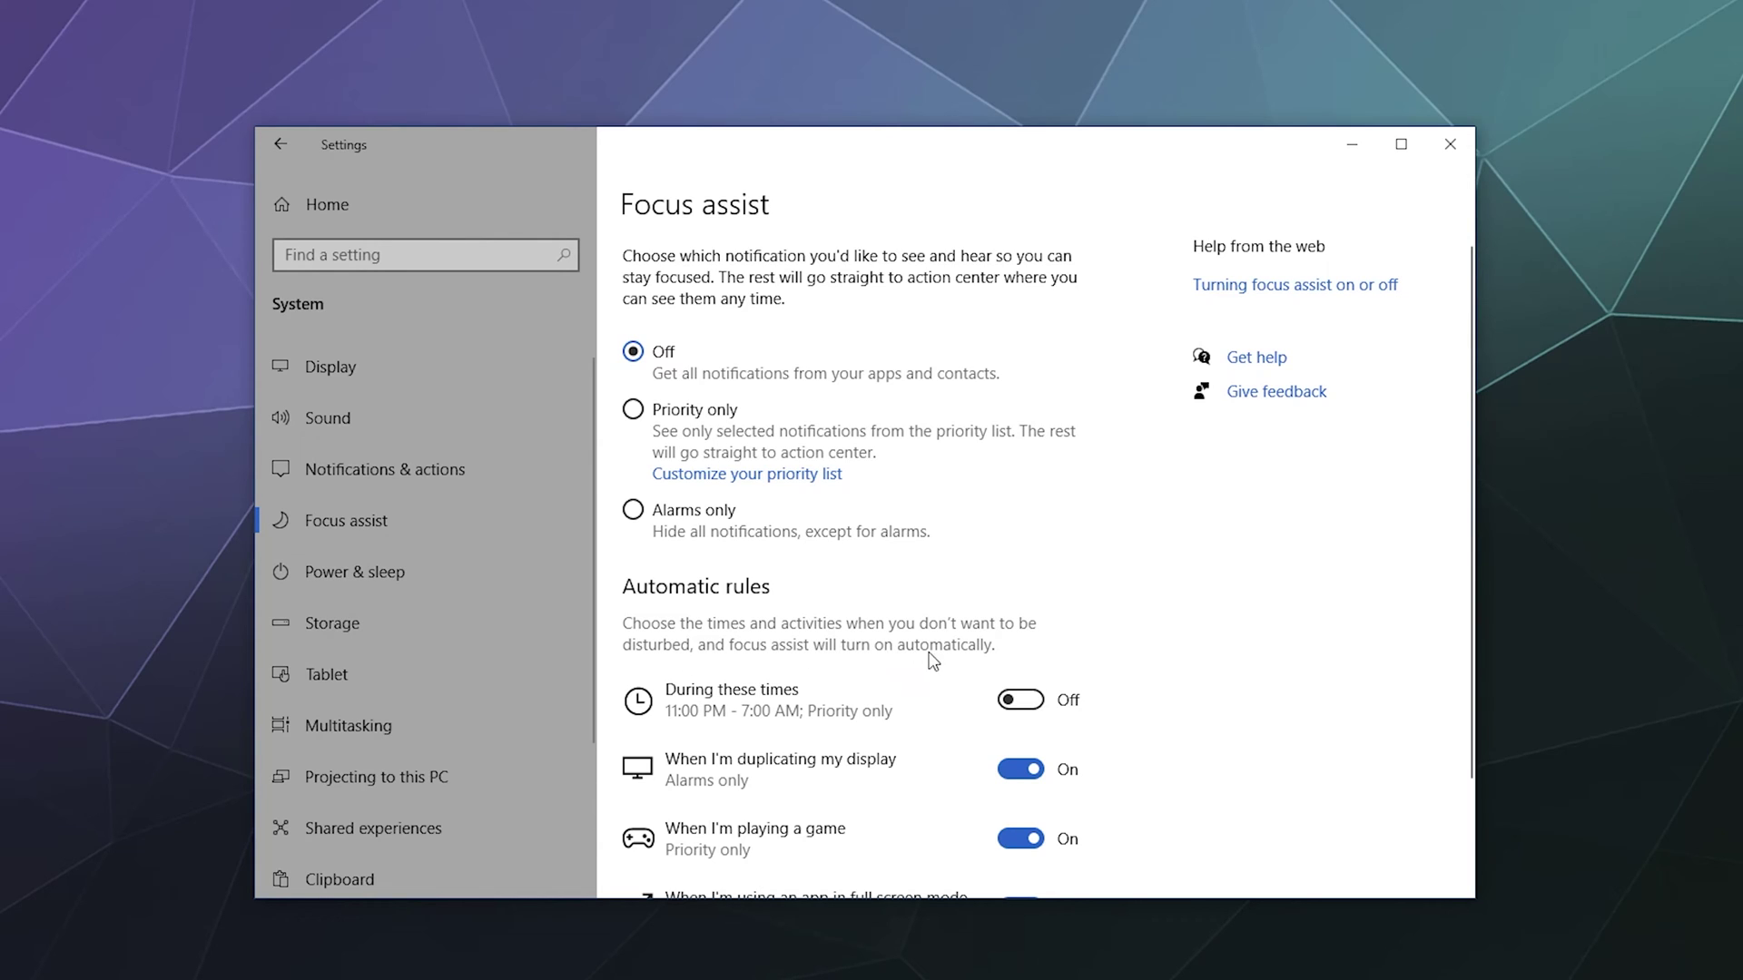
pyautogui.scroll(-3, 1012, 643)
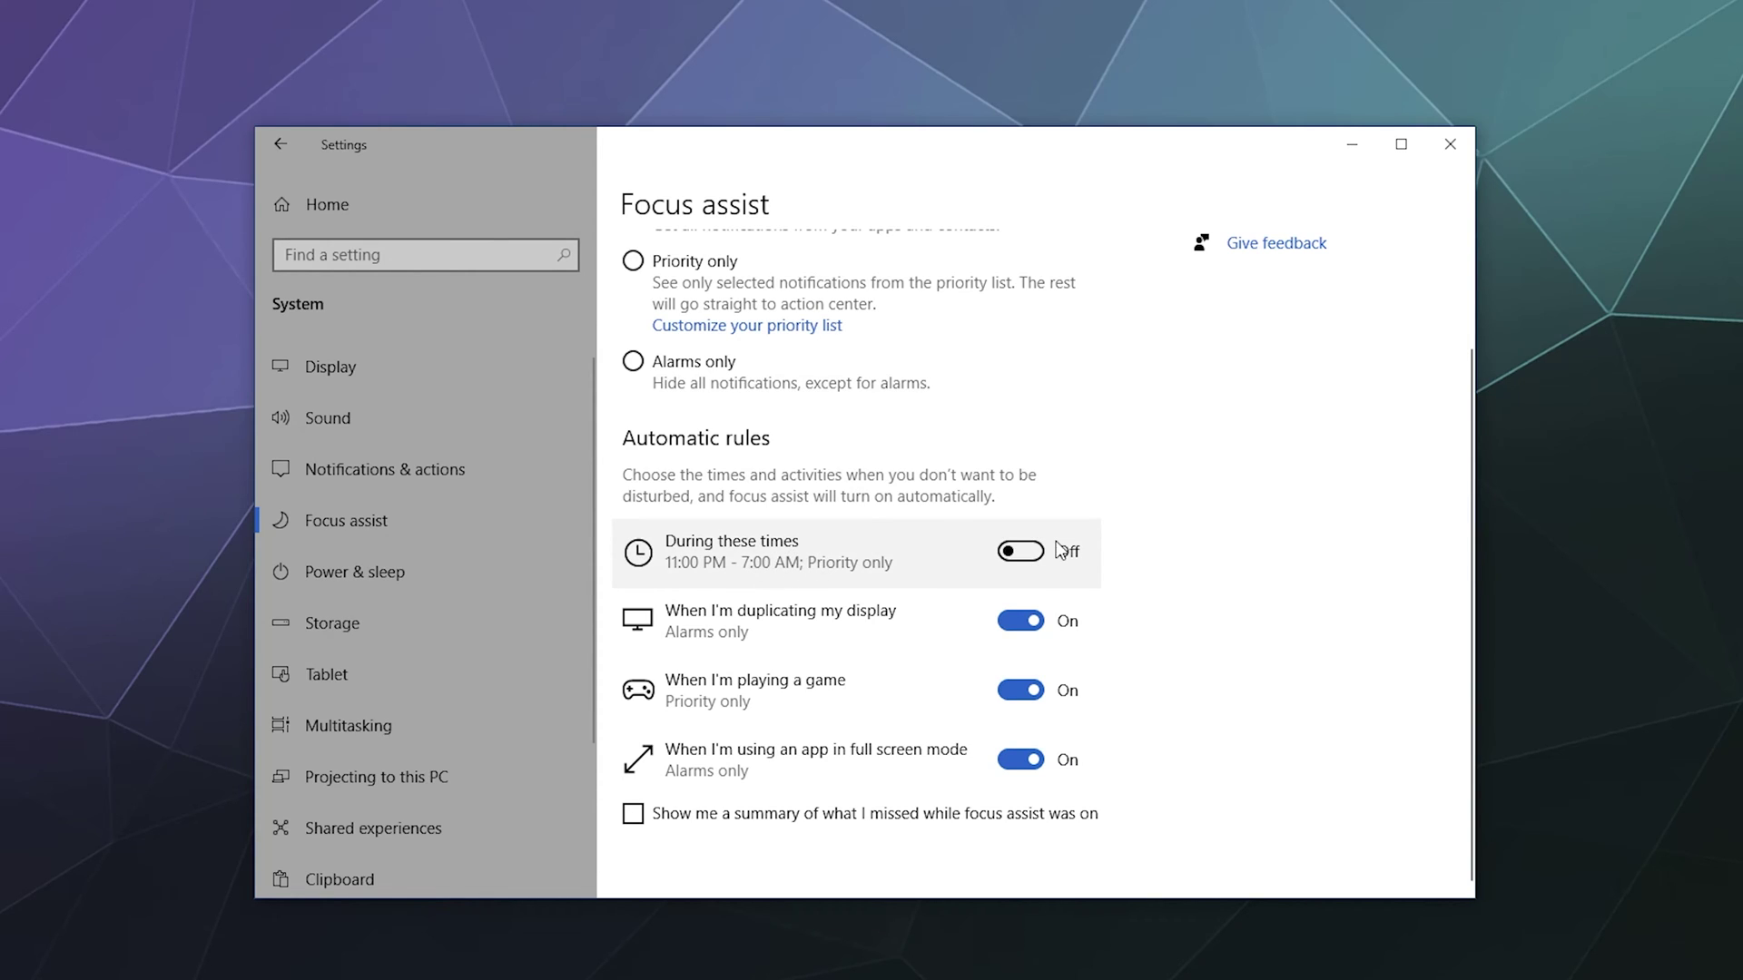
pyautogui.scroll(3, 1038, 592)
pyautogui.scroll(-3, 1034, 563)
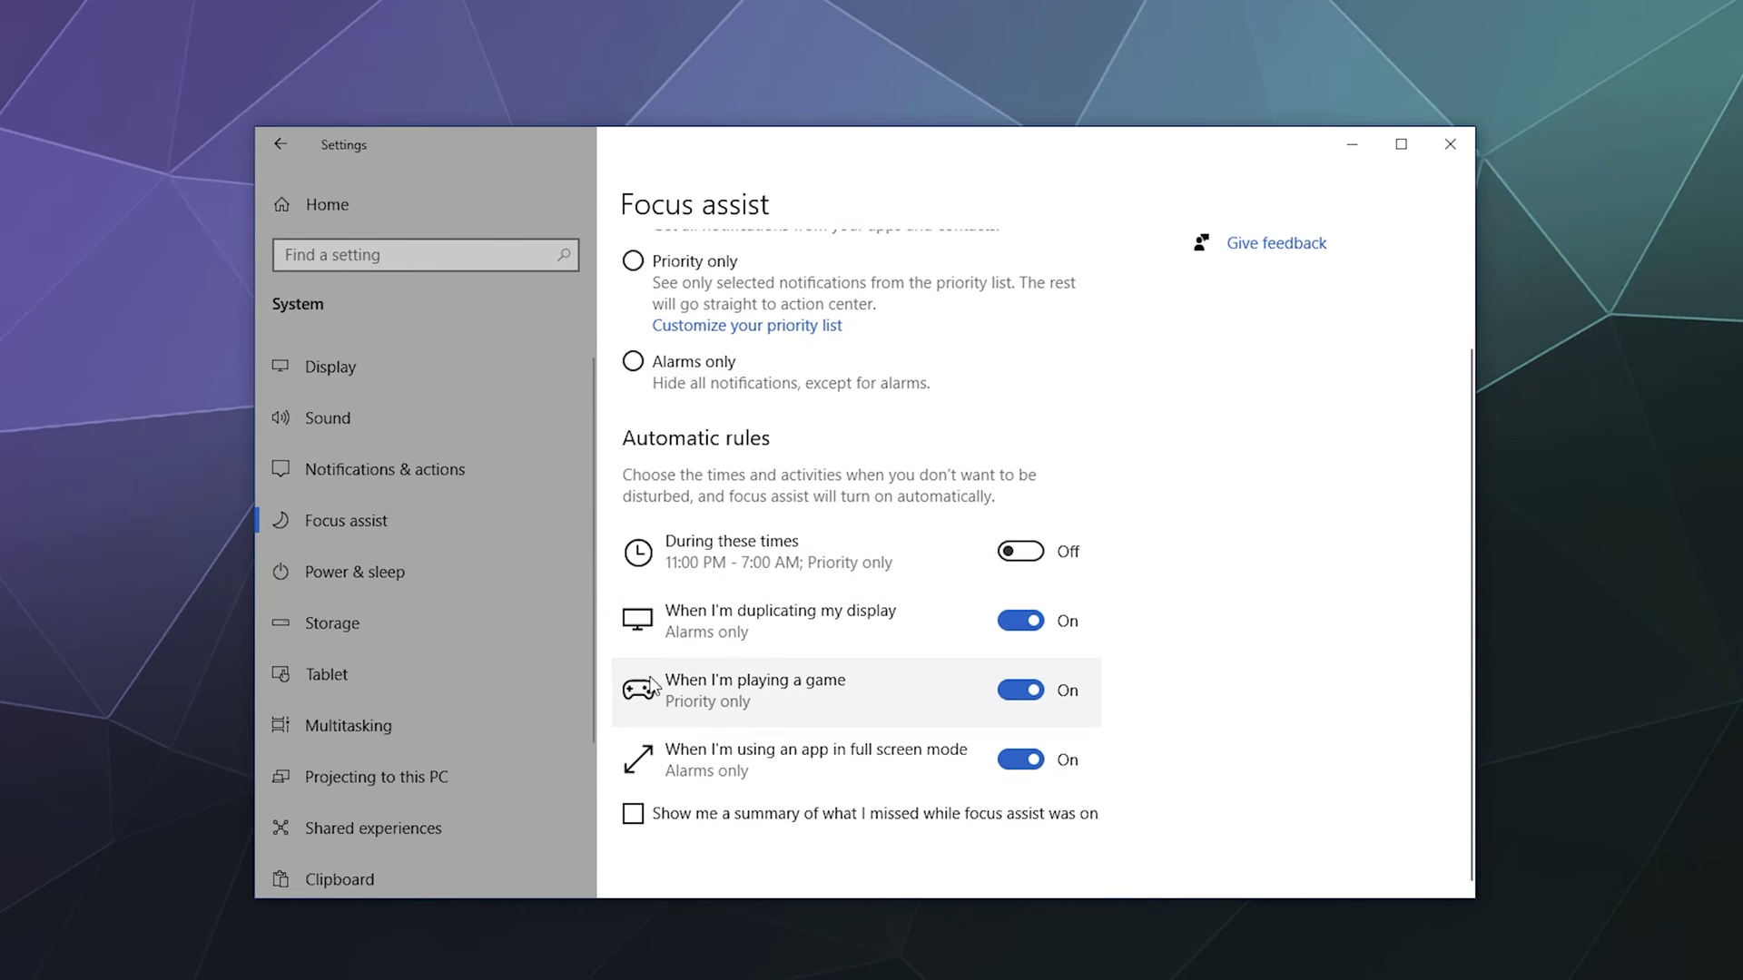
pyautogui.scroll(3, 720, 681)
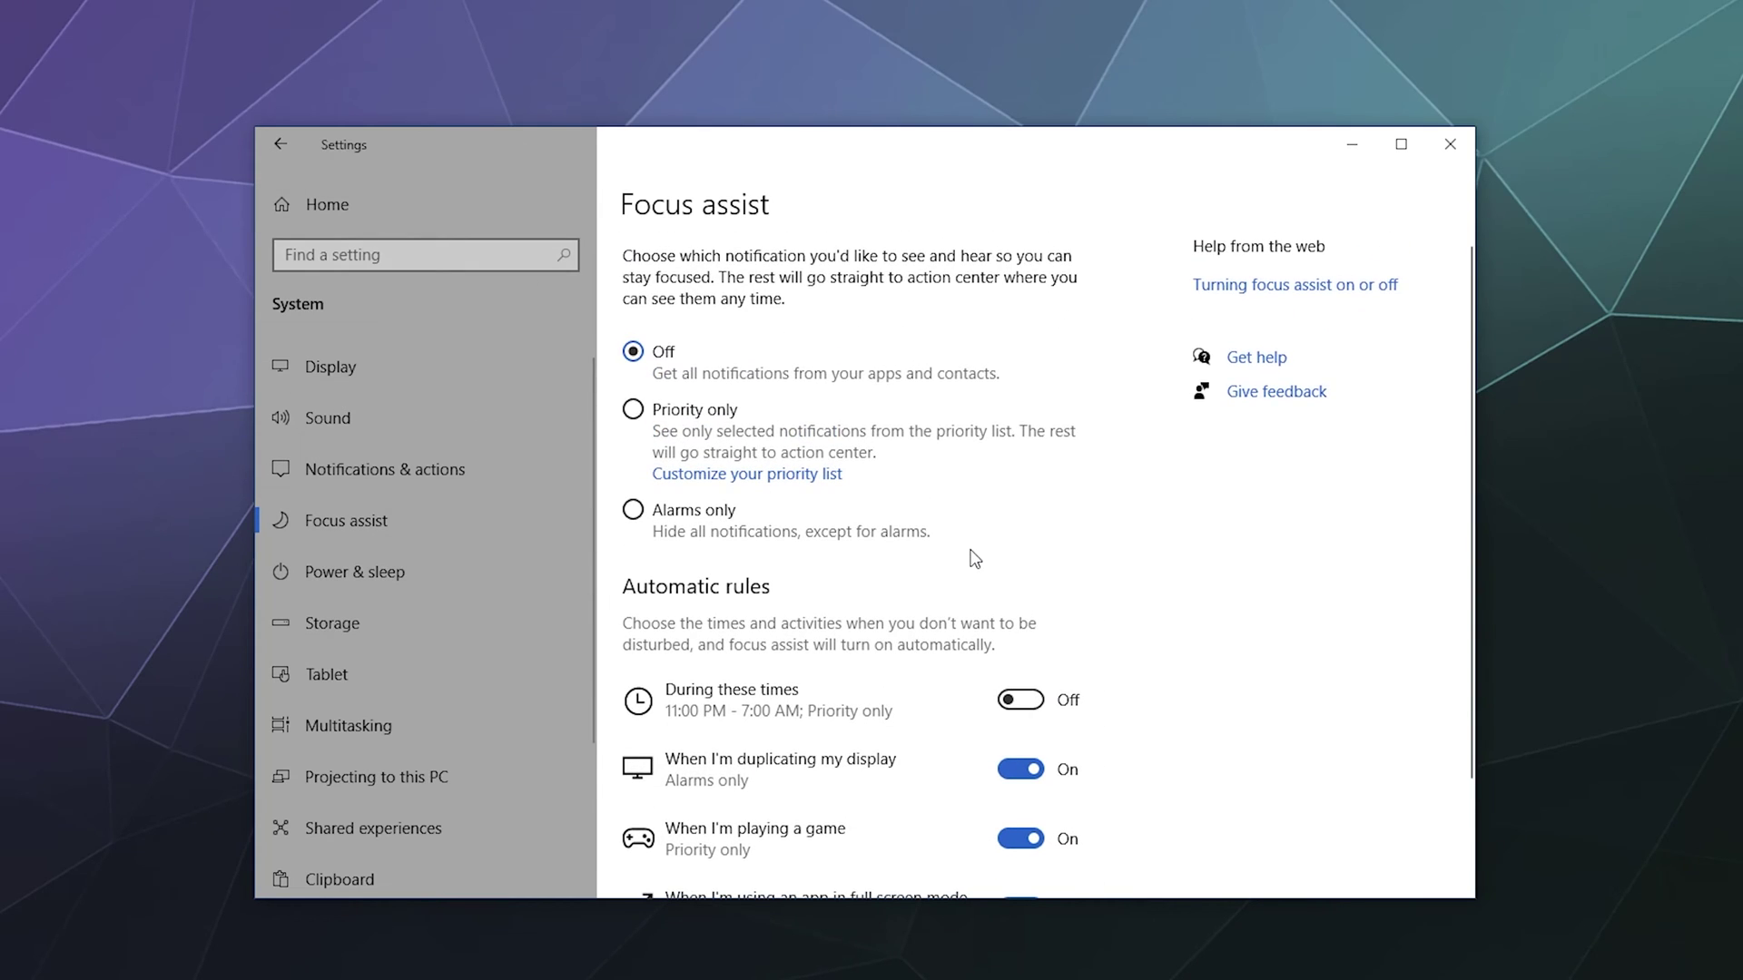
pyautogui.scroll(-2, 953, 557)
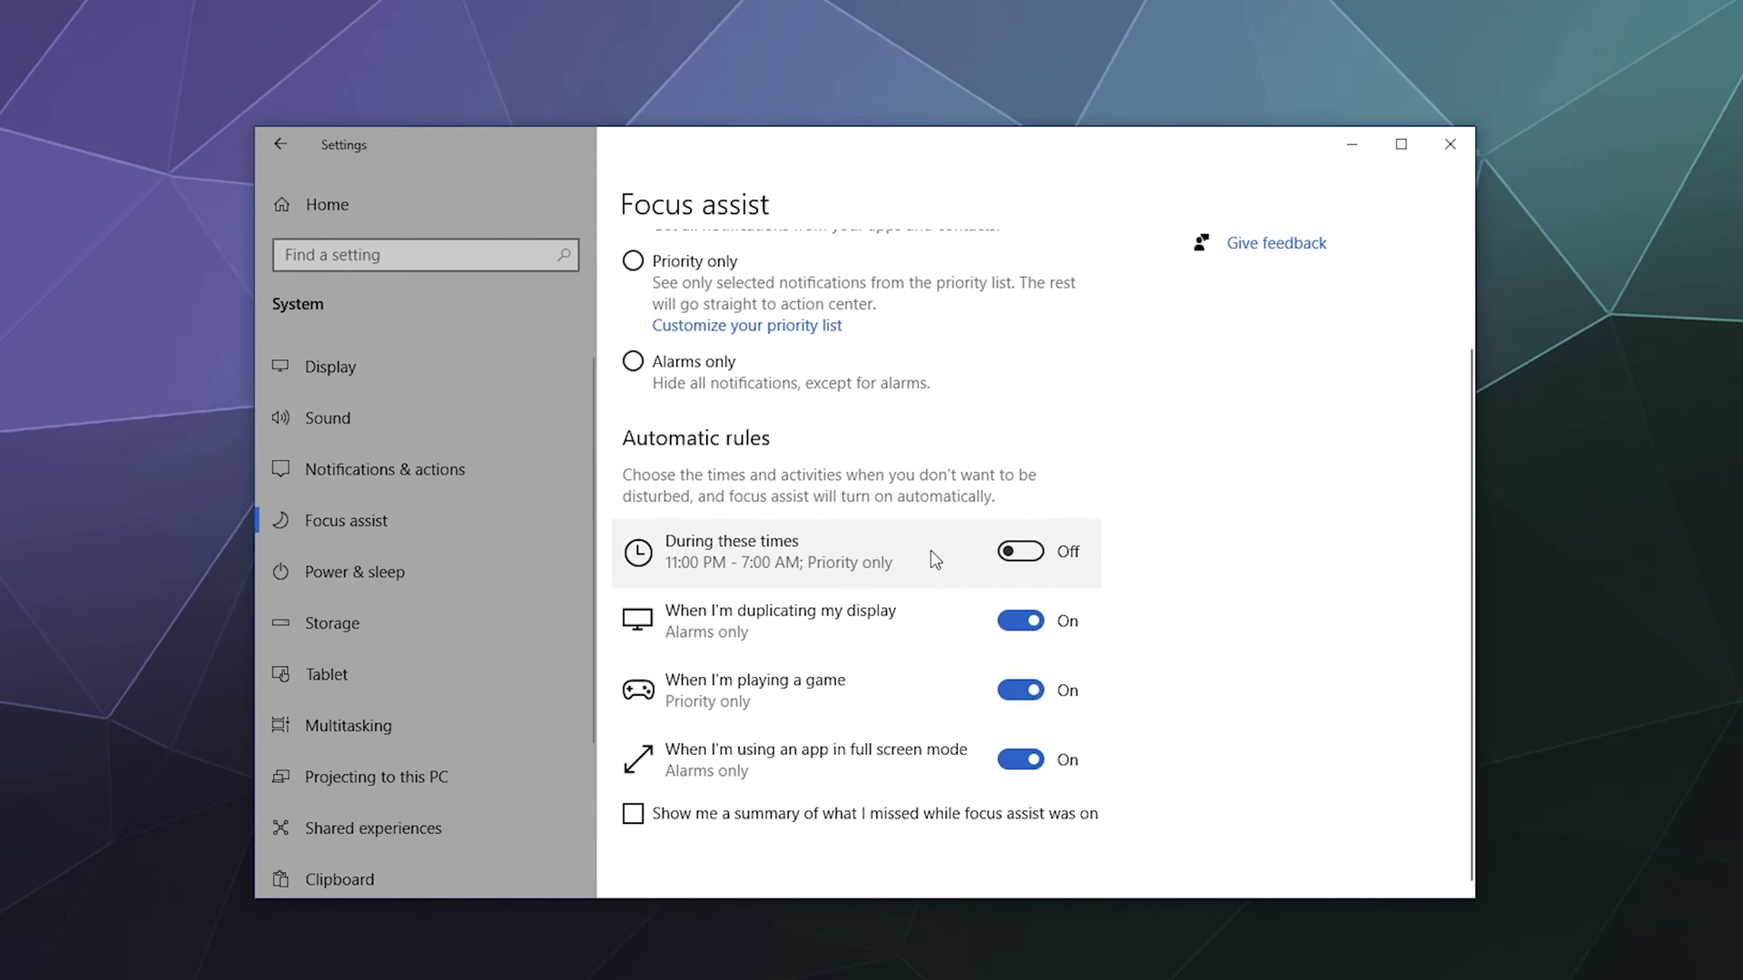
# Open Power & sleep, showing screen off after 15 minutes and sleep set to Never
pyautogui.click(407, 570)
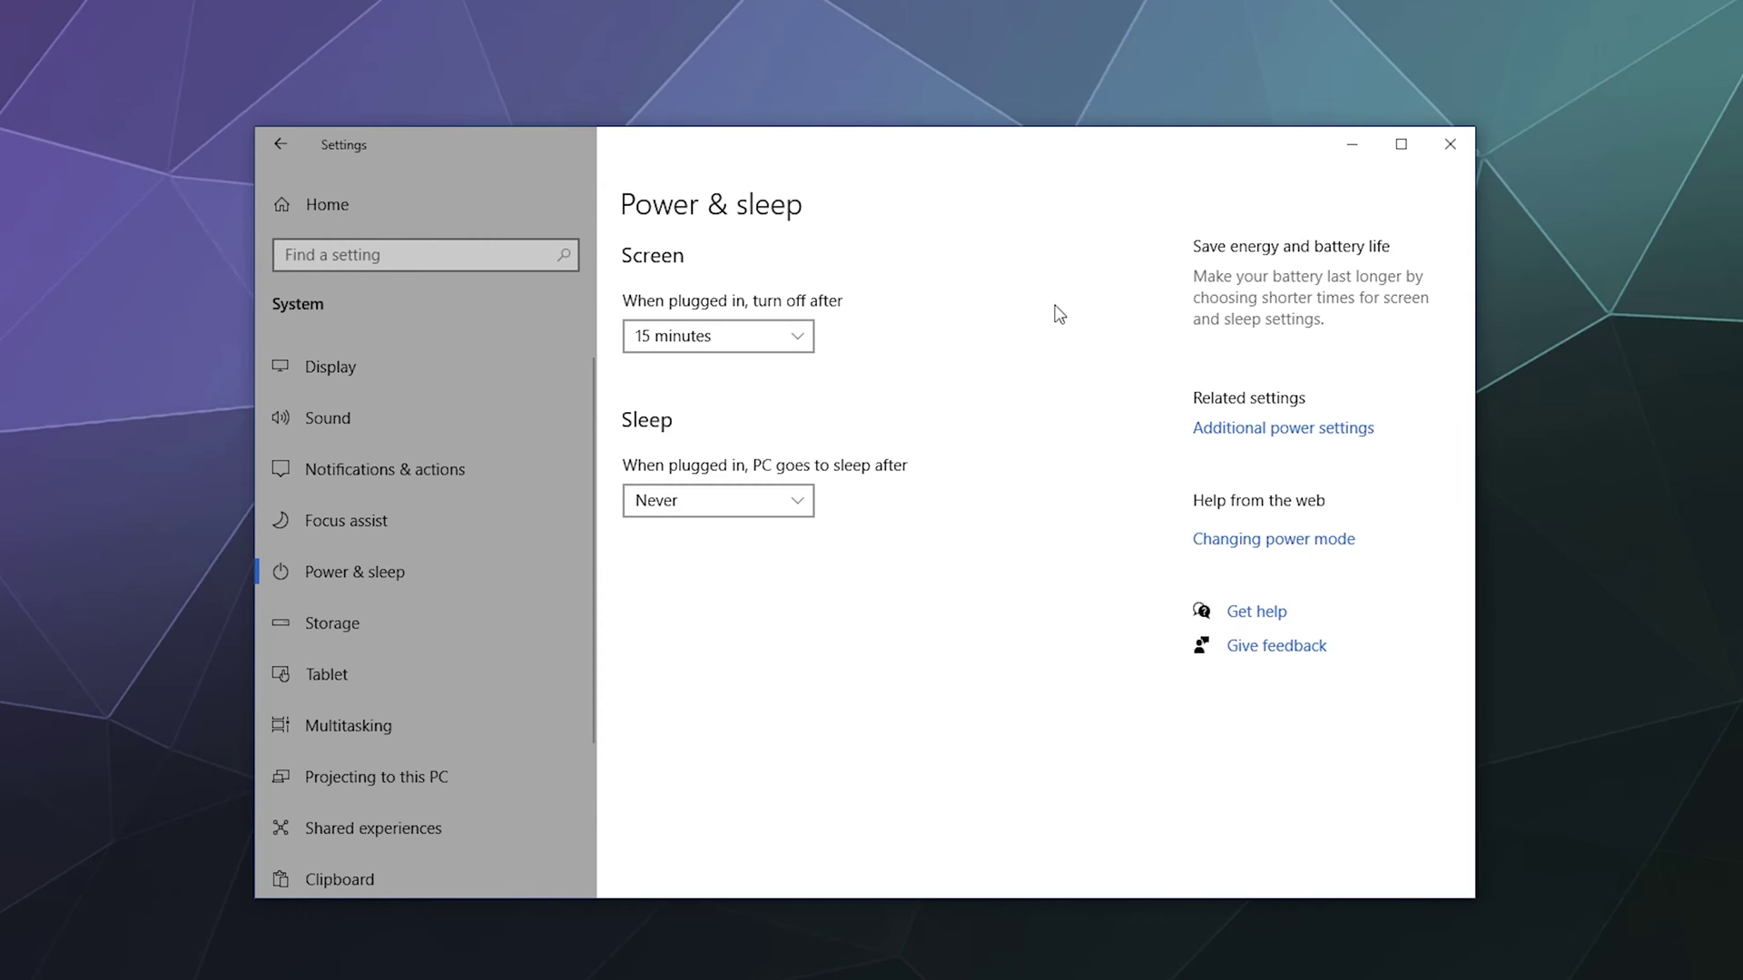
# Open Storage and scroll through Local Disk (C:) usage: 367 GB used, 97.4 GB free
pyautogui.click(455, 626)
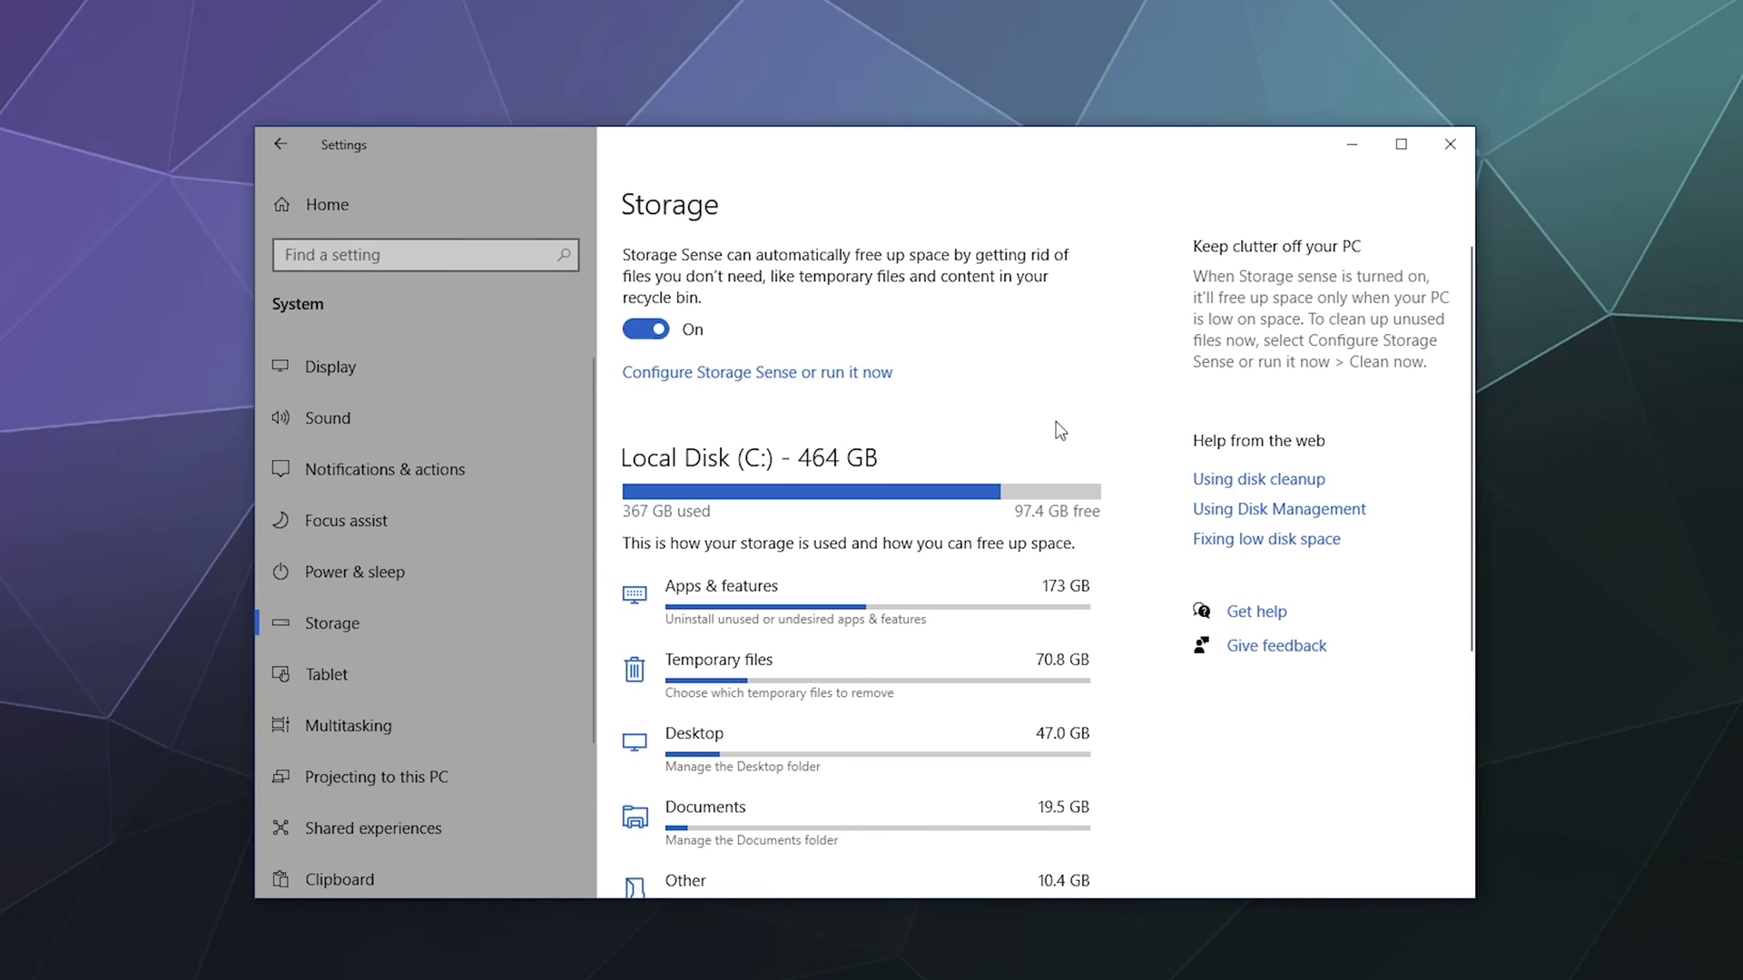
pyautogui.scroll(-1, 1134, 389)
pyautogui.scroll(-2, 1139, 427)
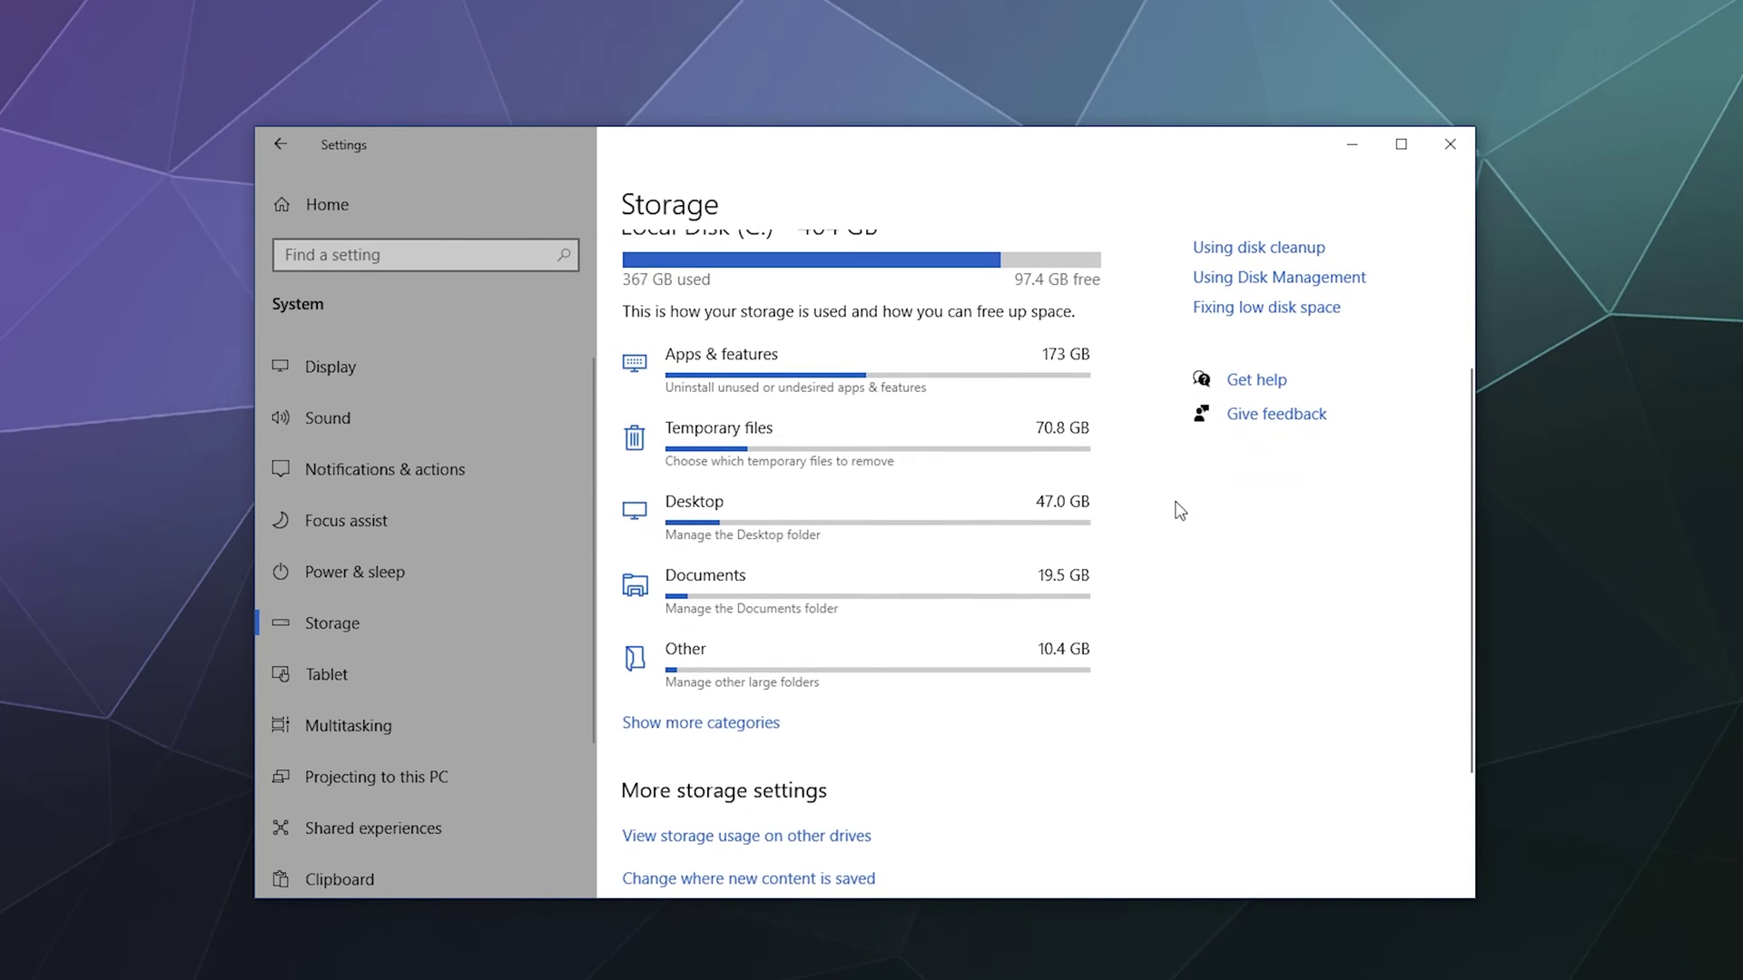
pyautogui.scroll(1, 1180, 503)
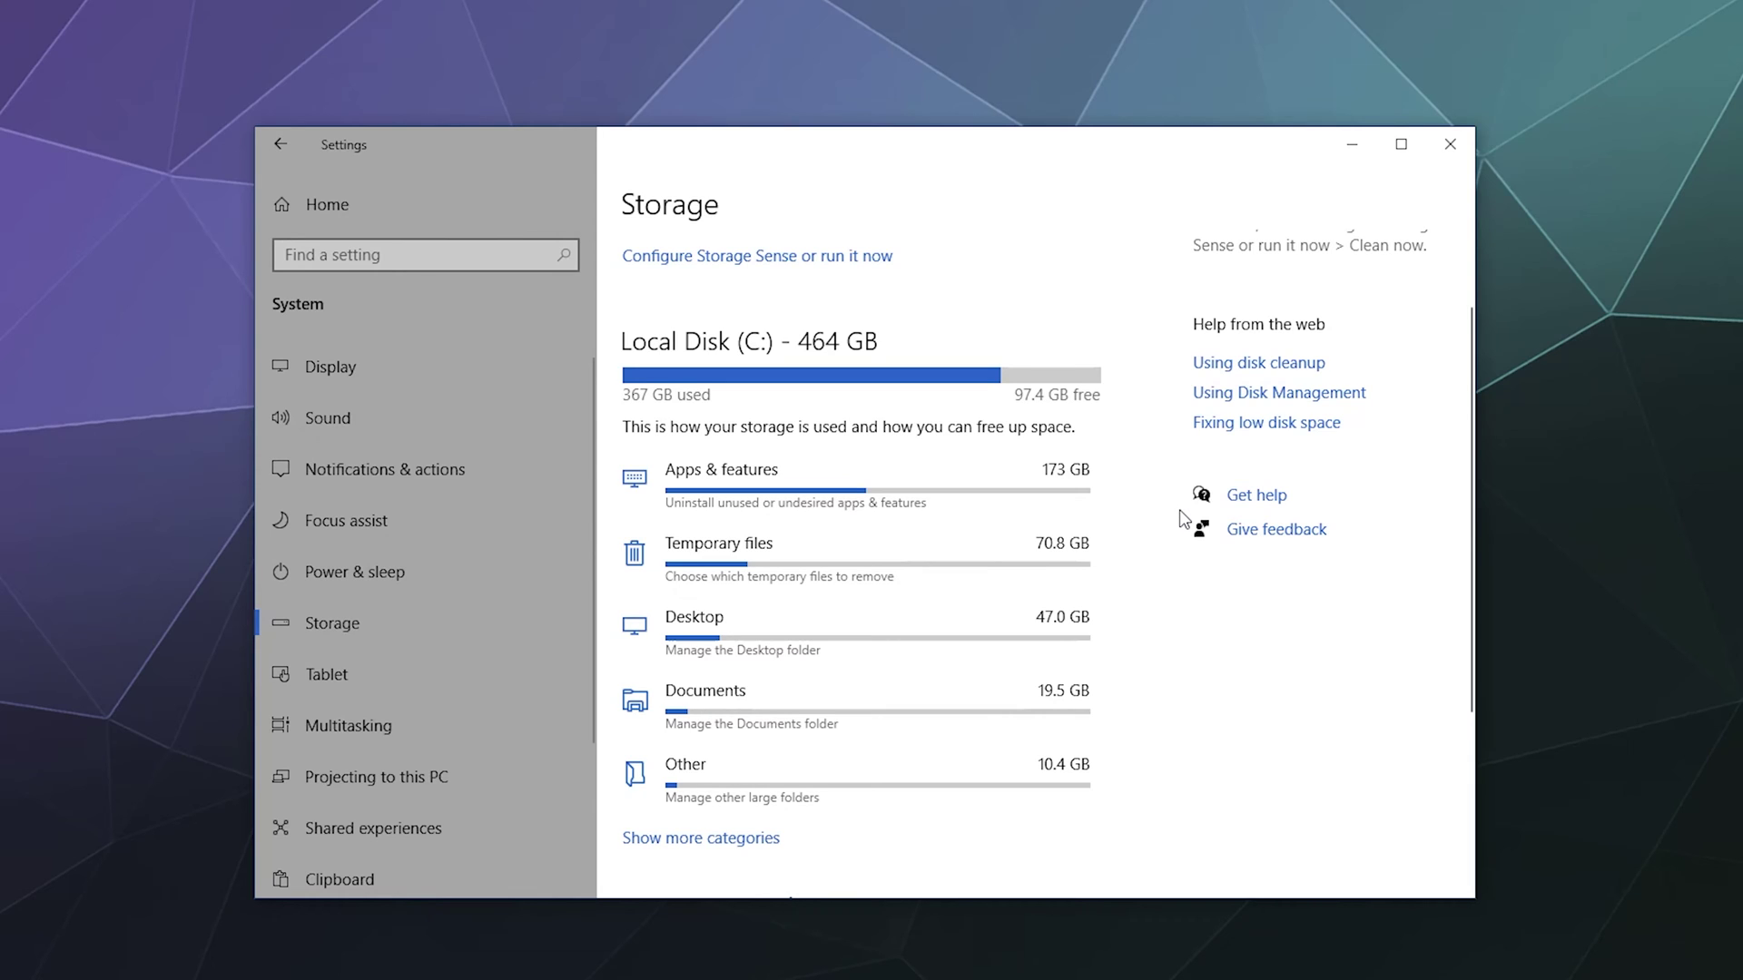
pyautogui.scroll(1, 1182, 519)
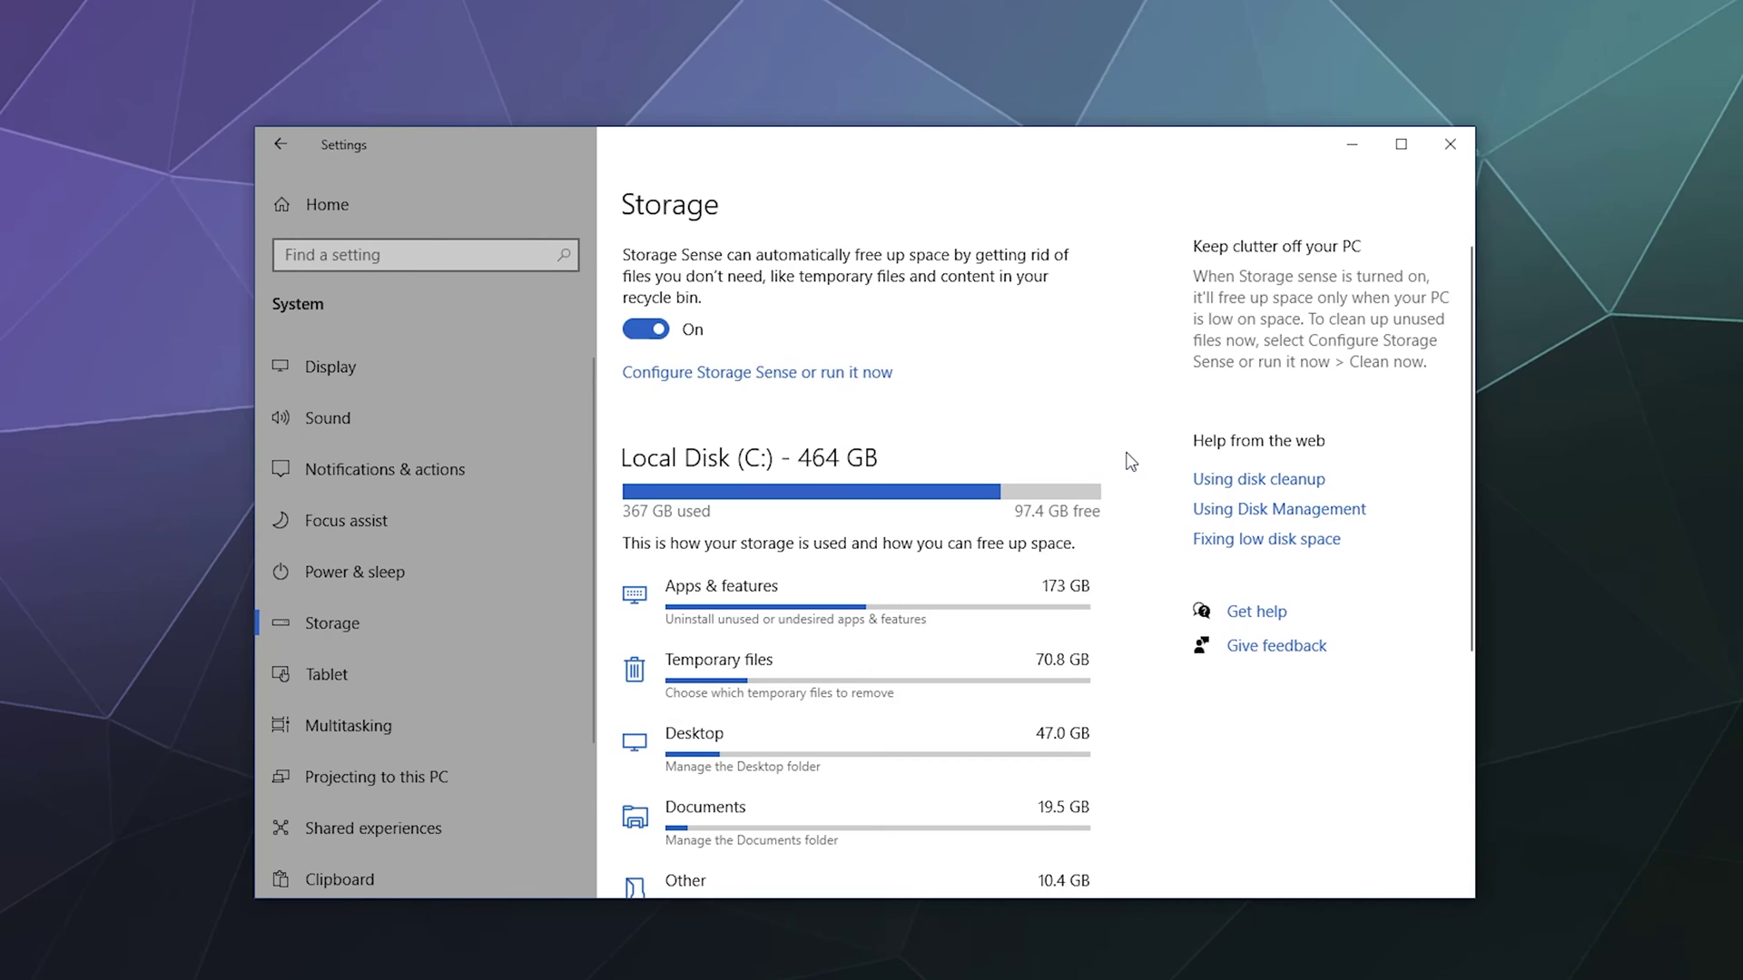
pyautogui.scroll(-1, 1123, 404)
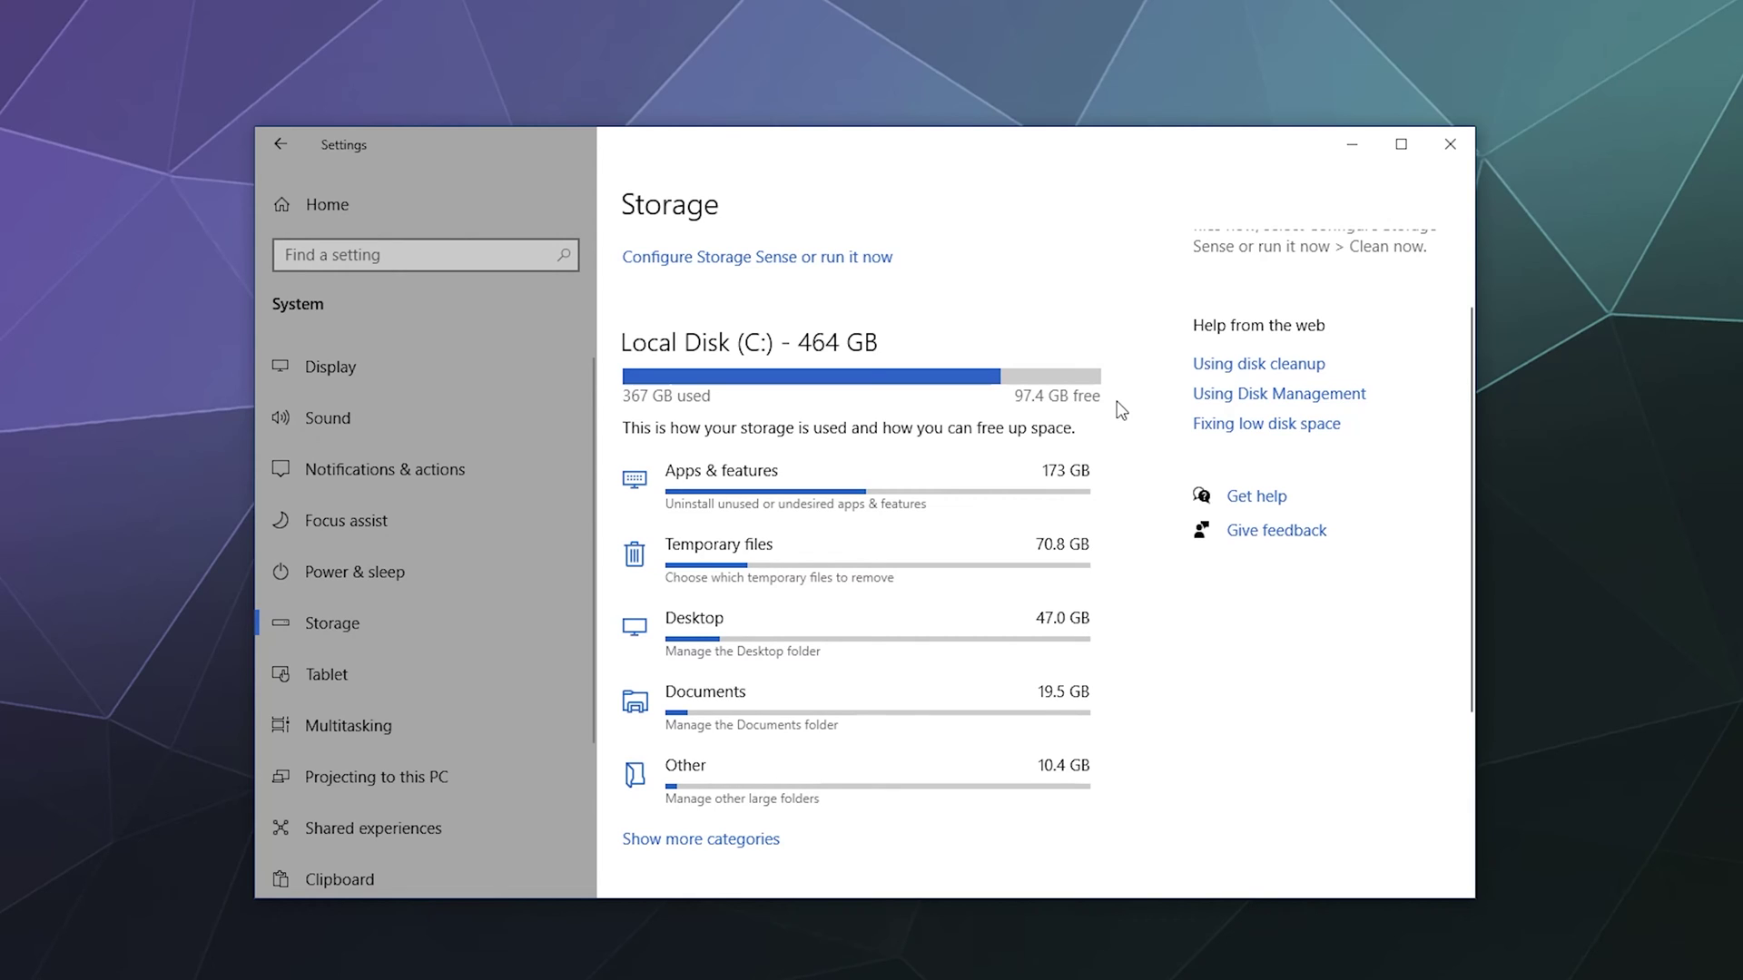
pyautogui.scroll(1, 1122, 410)
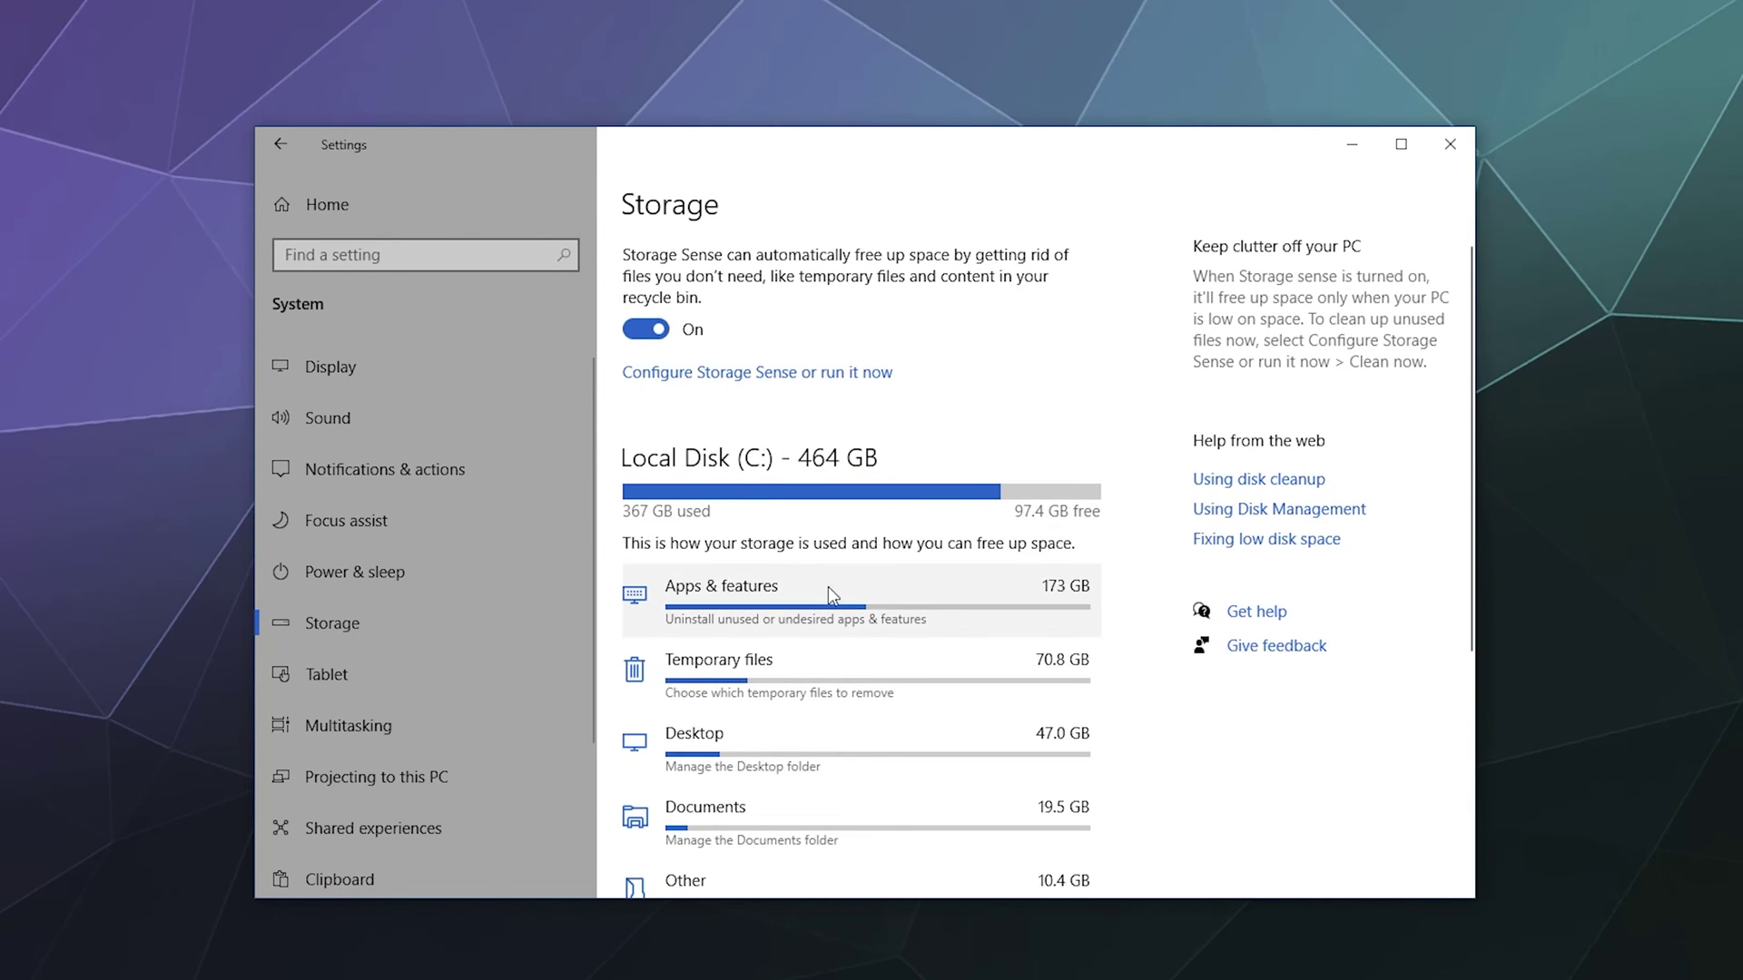
pyautogui.scroll(-1, 1104, 426)
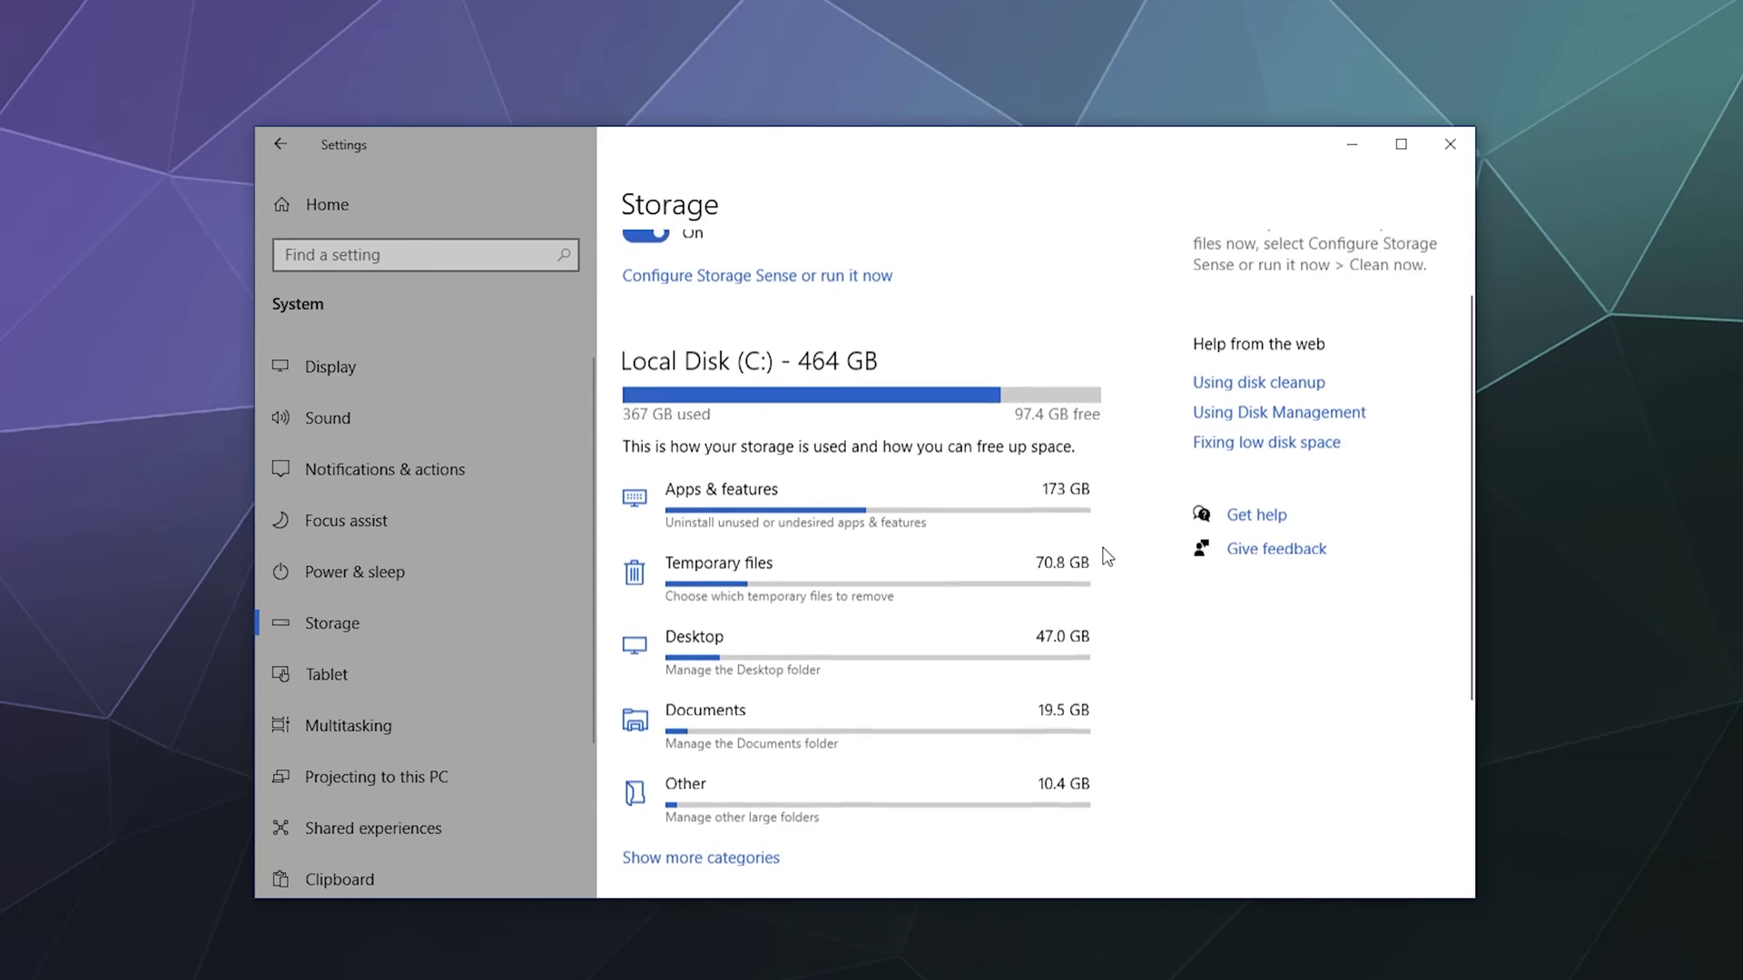
# Tick Recycle Bin under Temporary files, making 1.24 GB selected, then go back
pyautogui.click(781, 572)
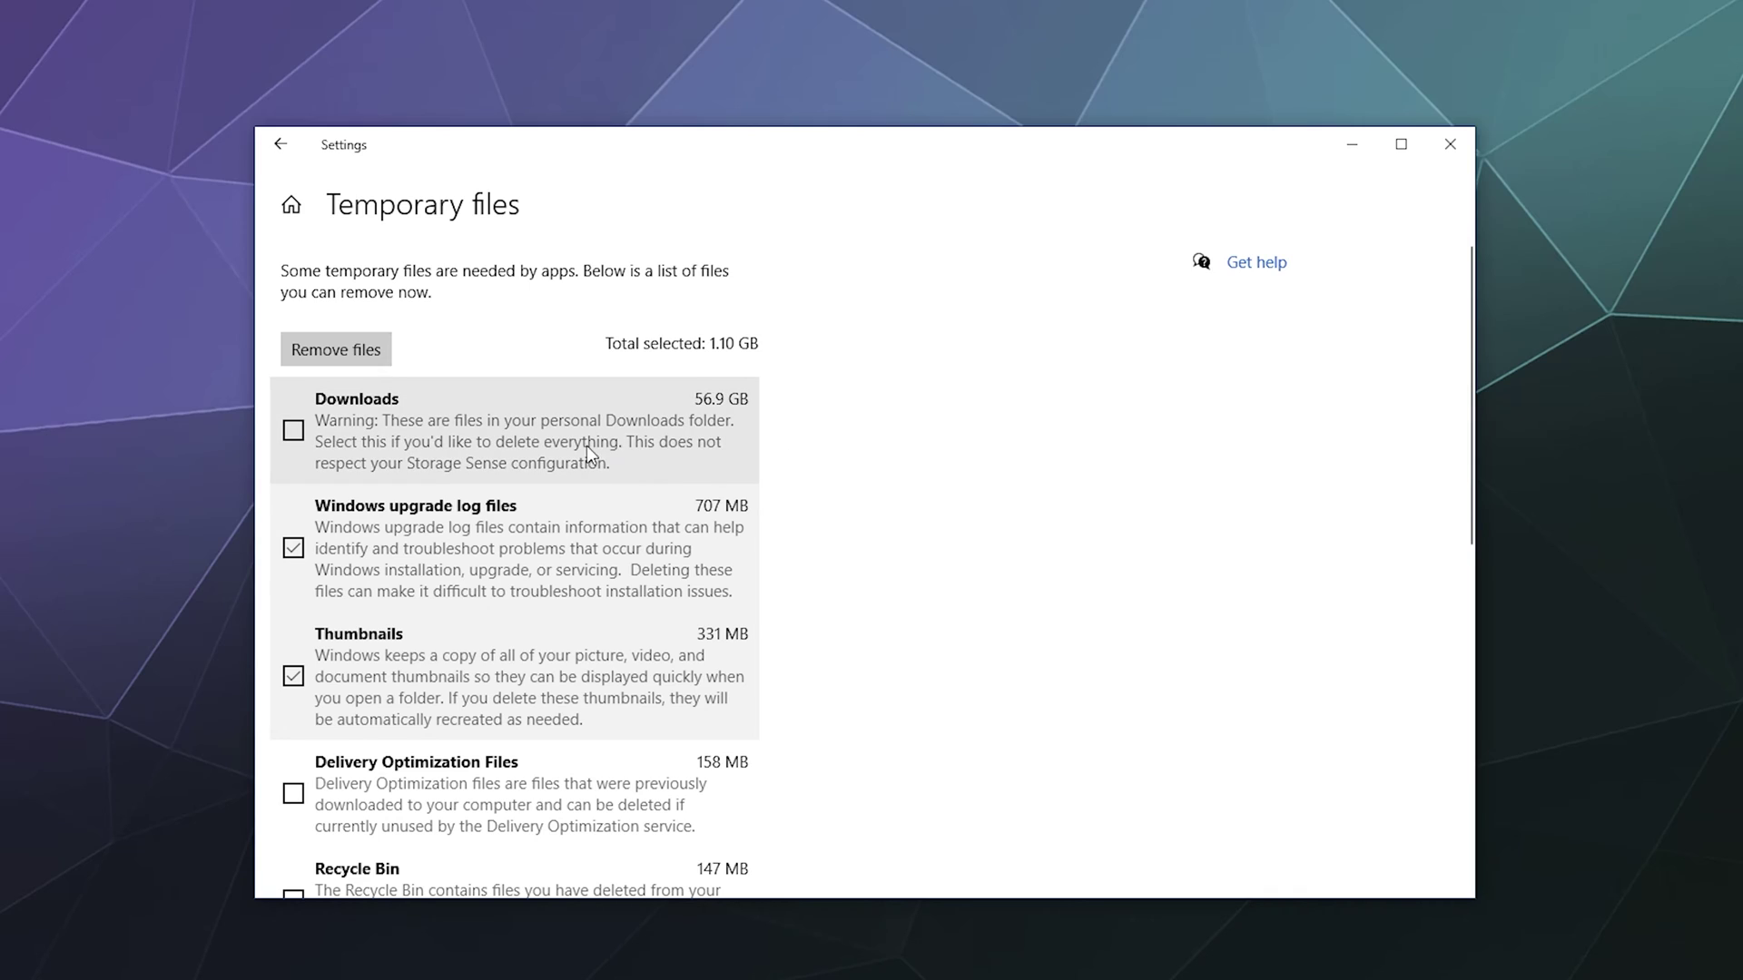
pyautogui.scroll(-3, 859, 412)
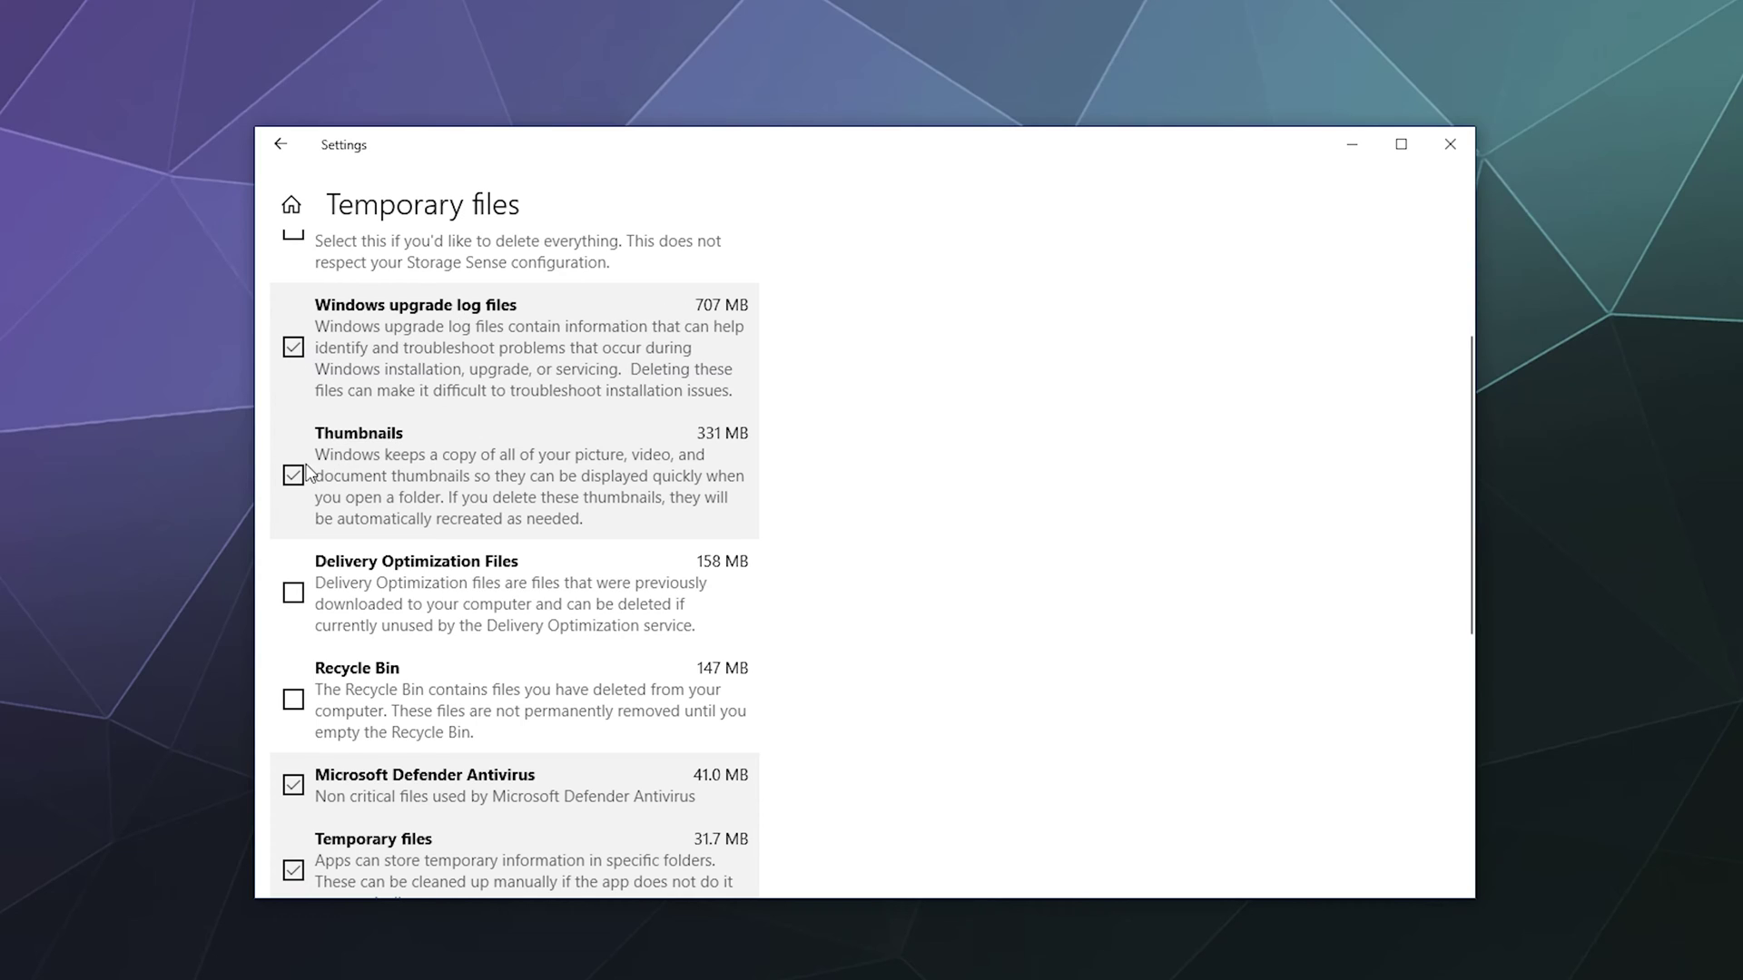
pyautogui.scroll(-3, 311, 470)
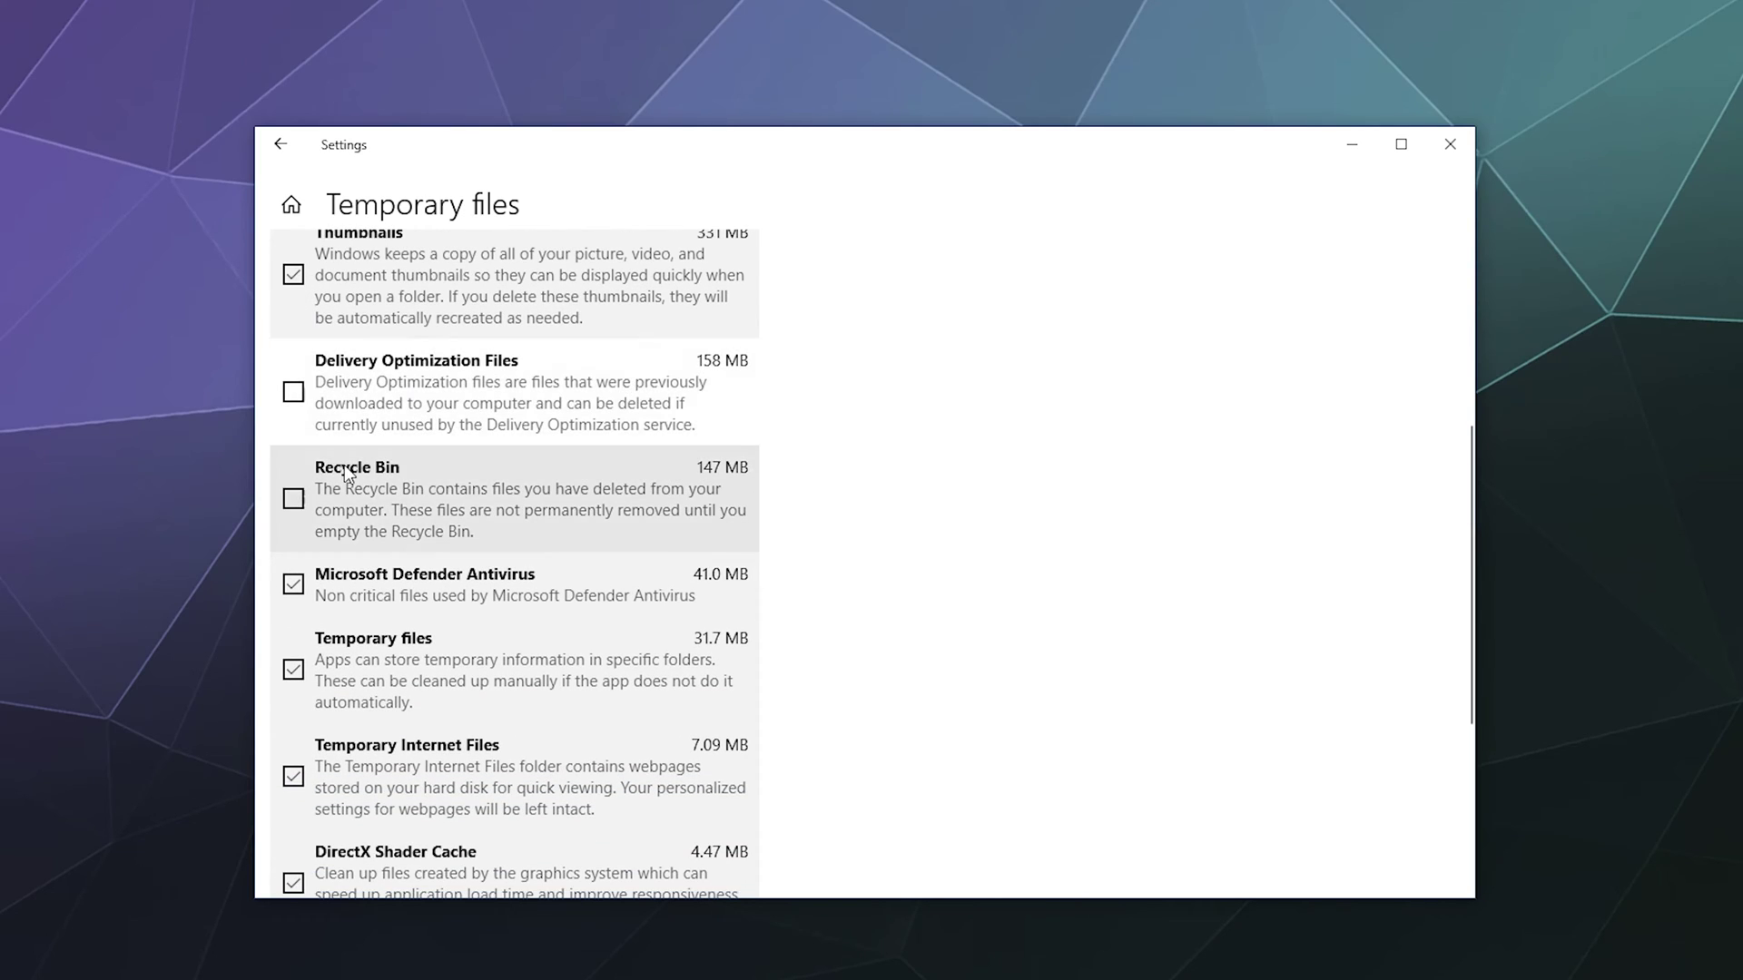
pyautogui.scroll(-2, 282, 434)
pyautogui.click(375, 414)
pyautogui.scroll(-3, 374, 419)
pyautogui.scroll(8, 423, 576)
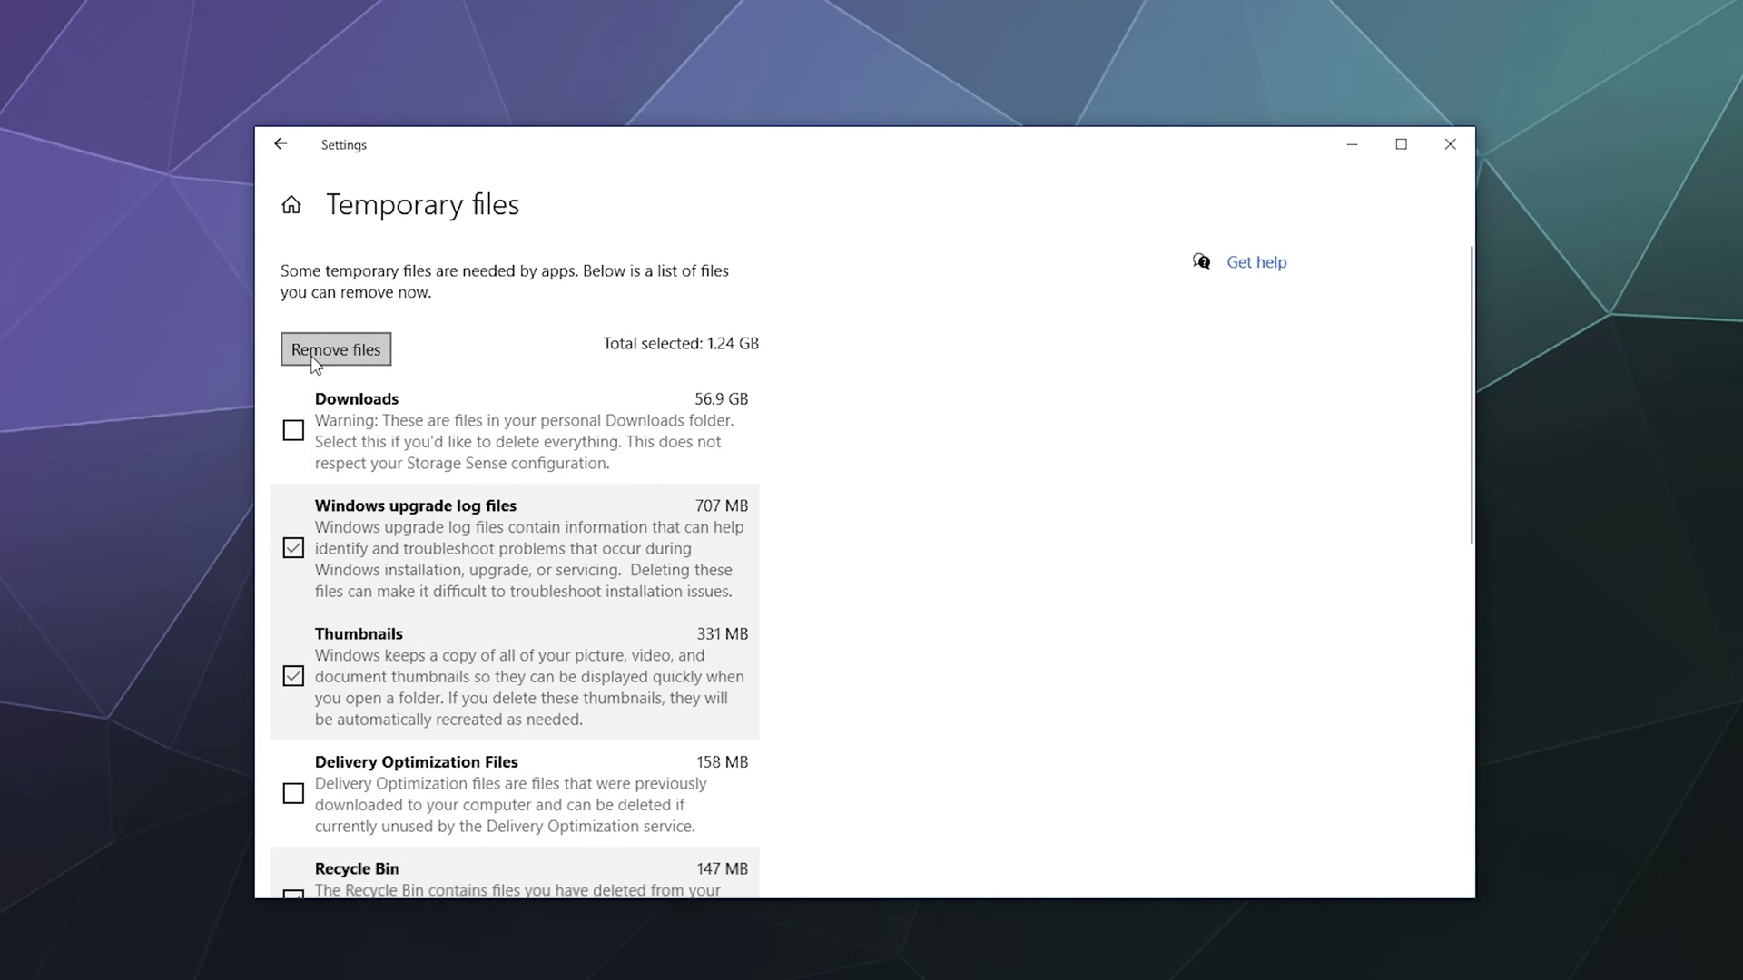
pyautogui.scroll(-5, 315, 365)
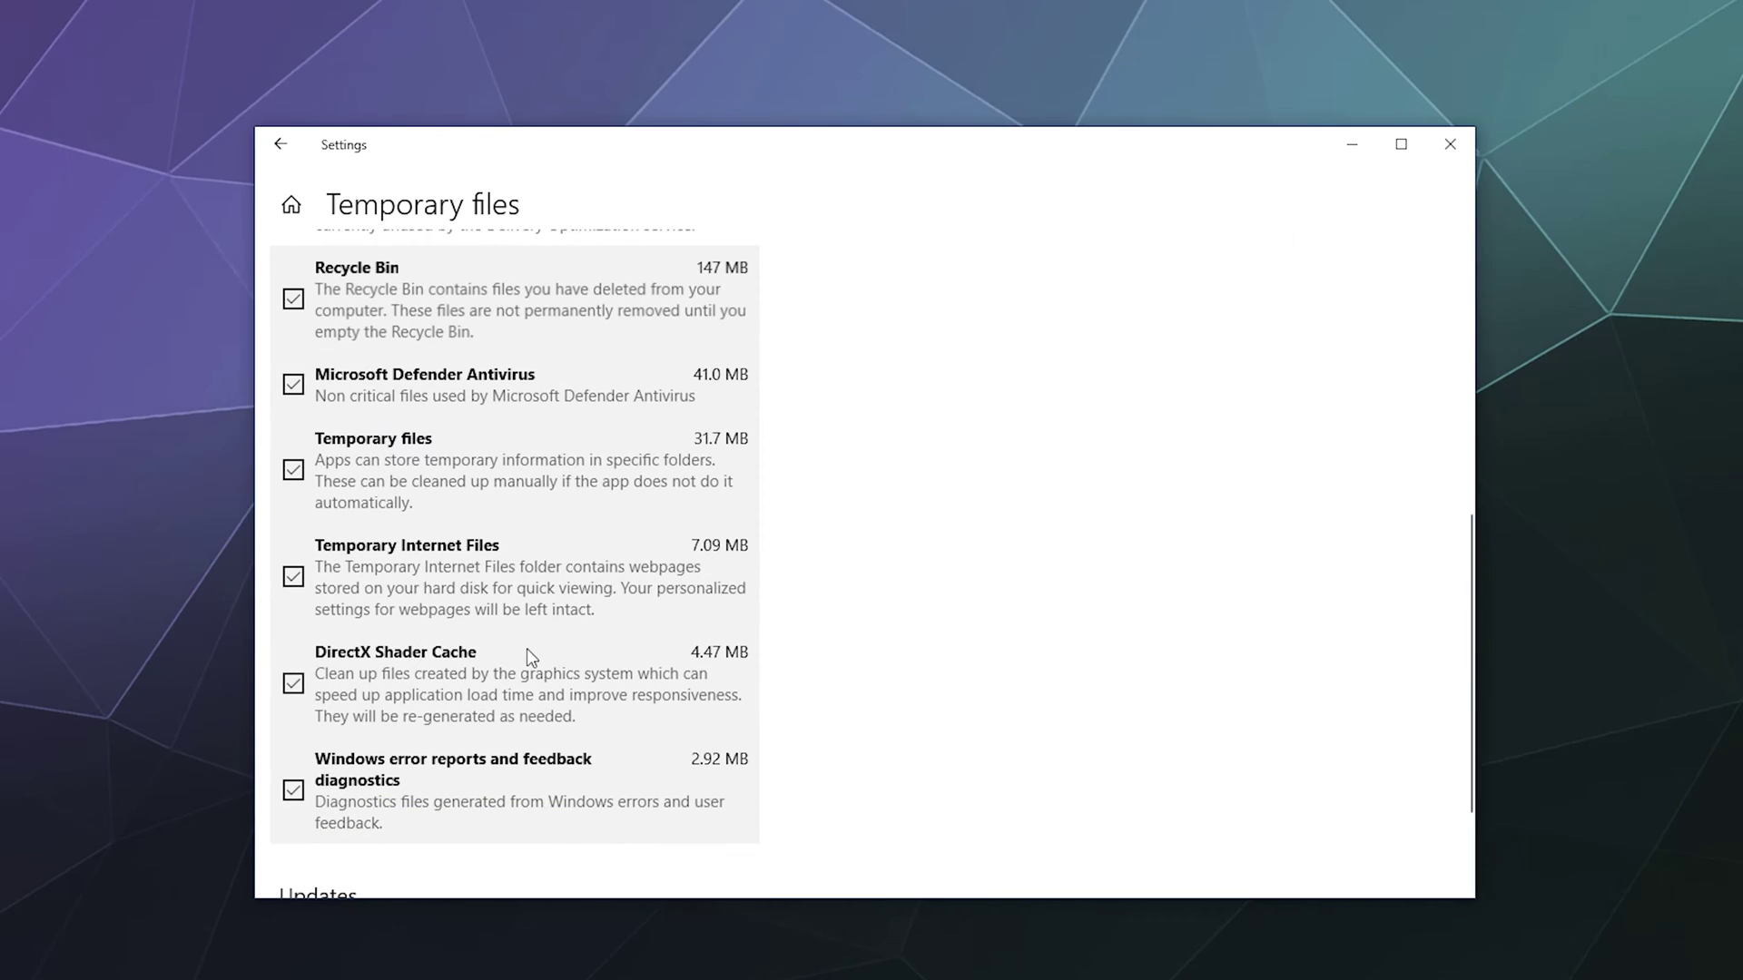
pyautogui.scroll(5, 531, 648)
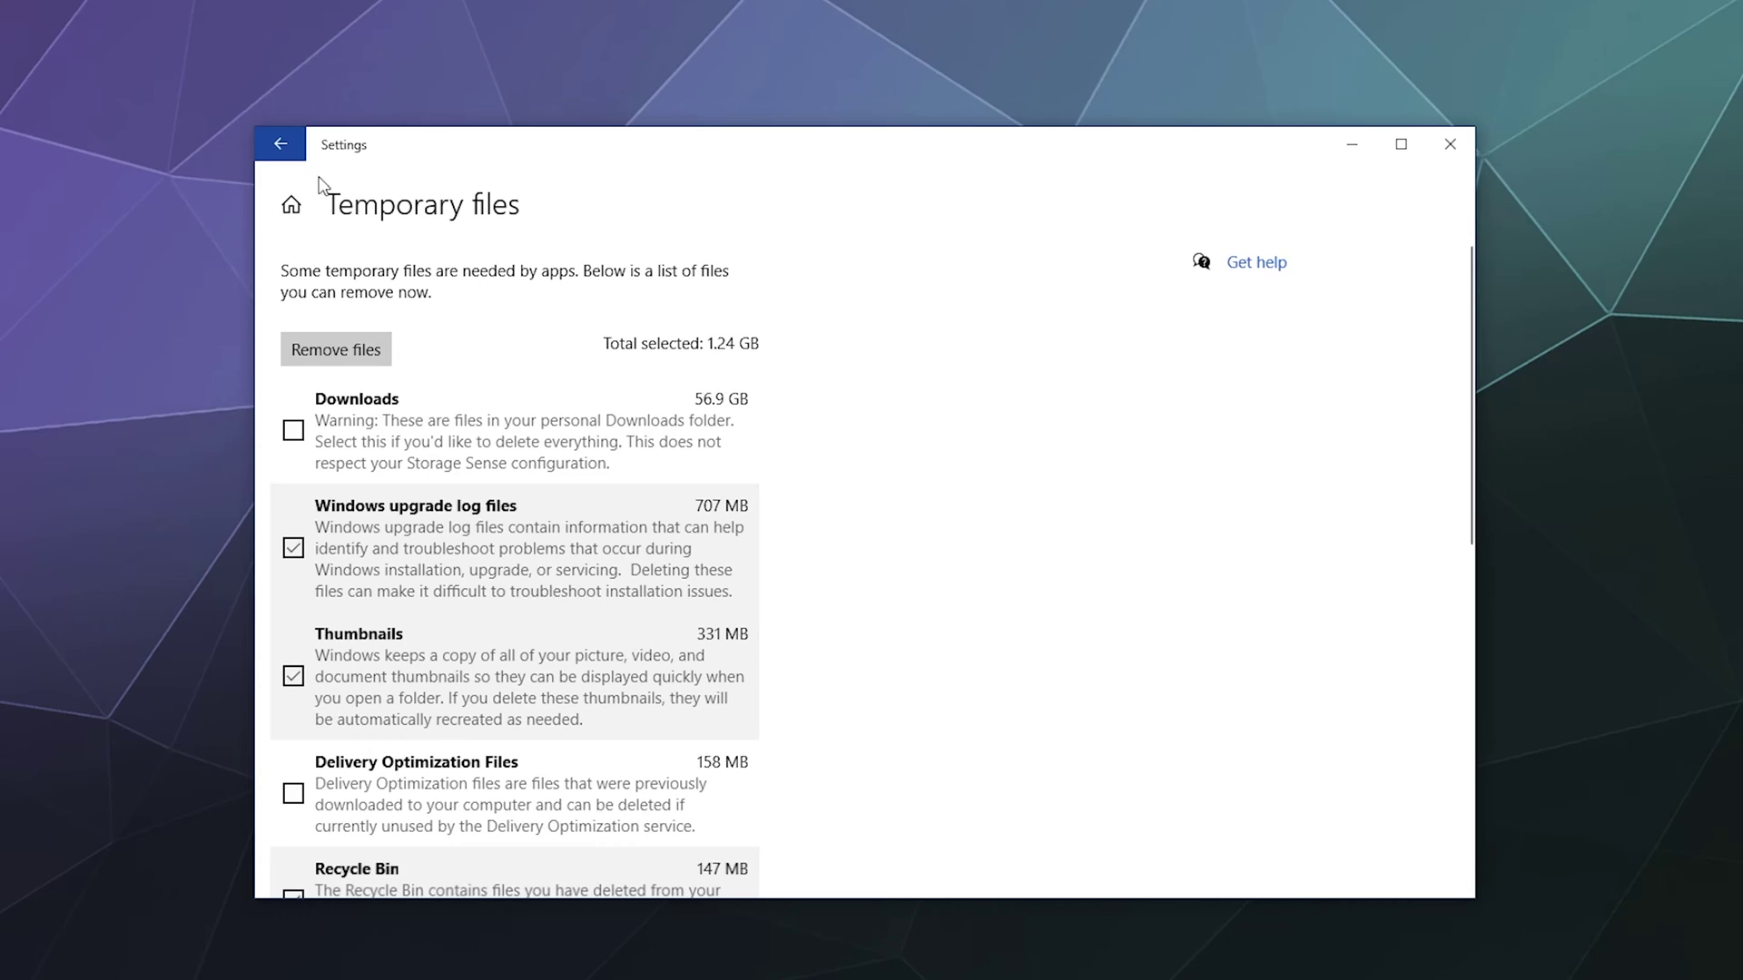
pyautogui.click(280, 143)
pyautogui.scroll(-3, 800, 652)
pyautogui.click(814, 535)
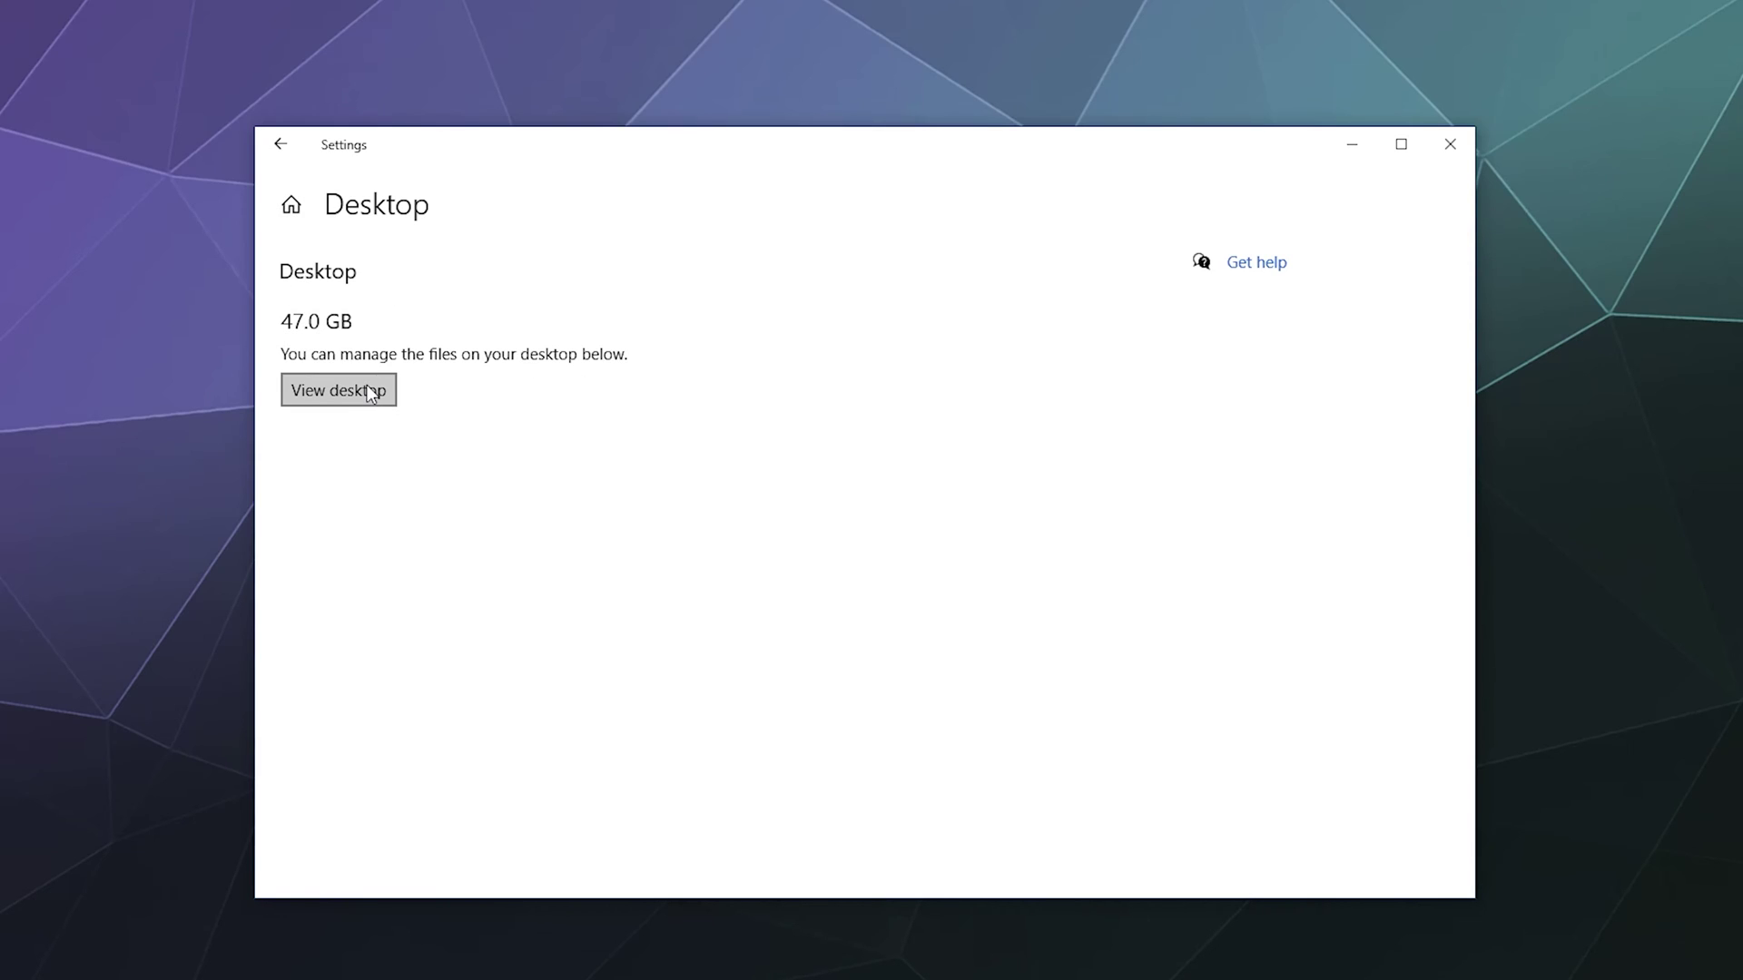
pyautogui.click(281, 143)
pyautogui.scroll(-5, 788, 491)
pyautogui.scroll(4, 786, 448)
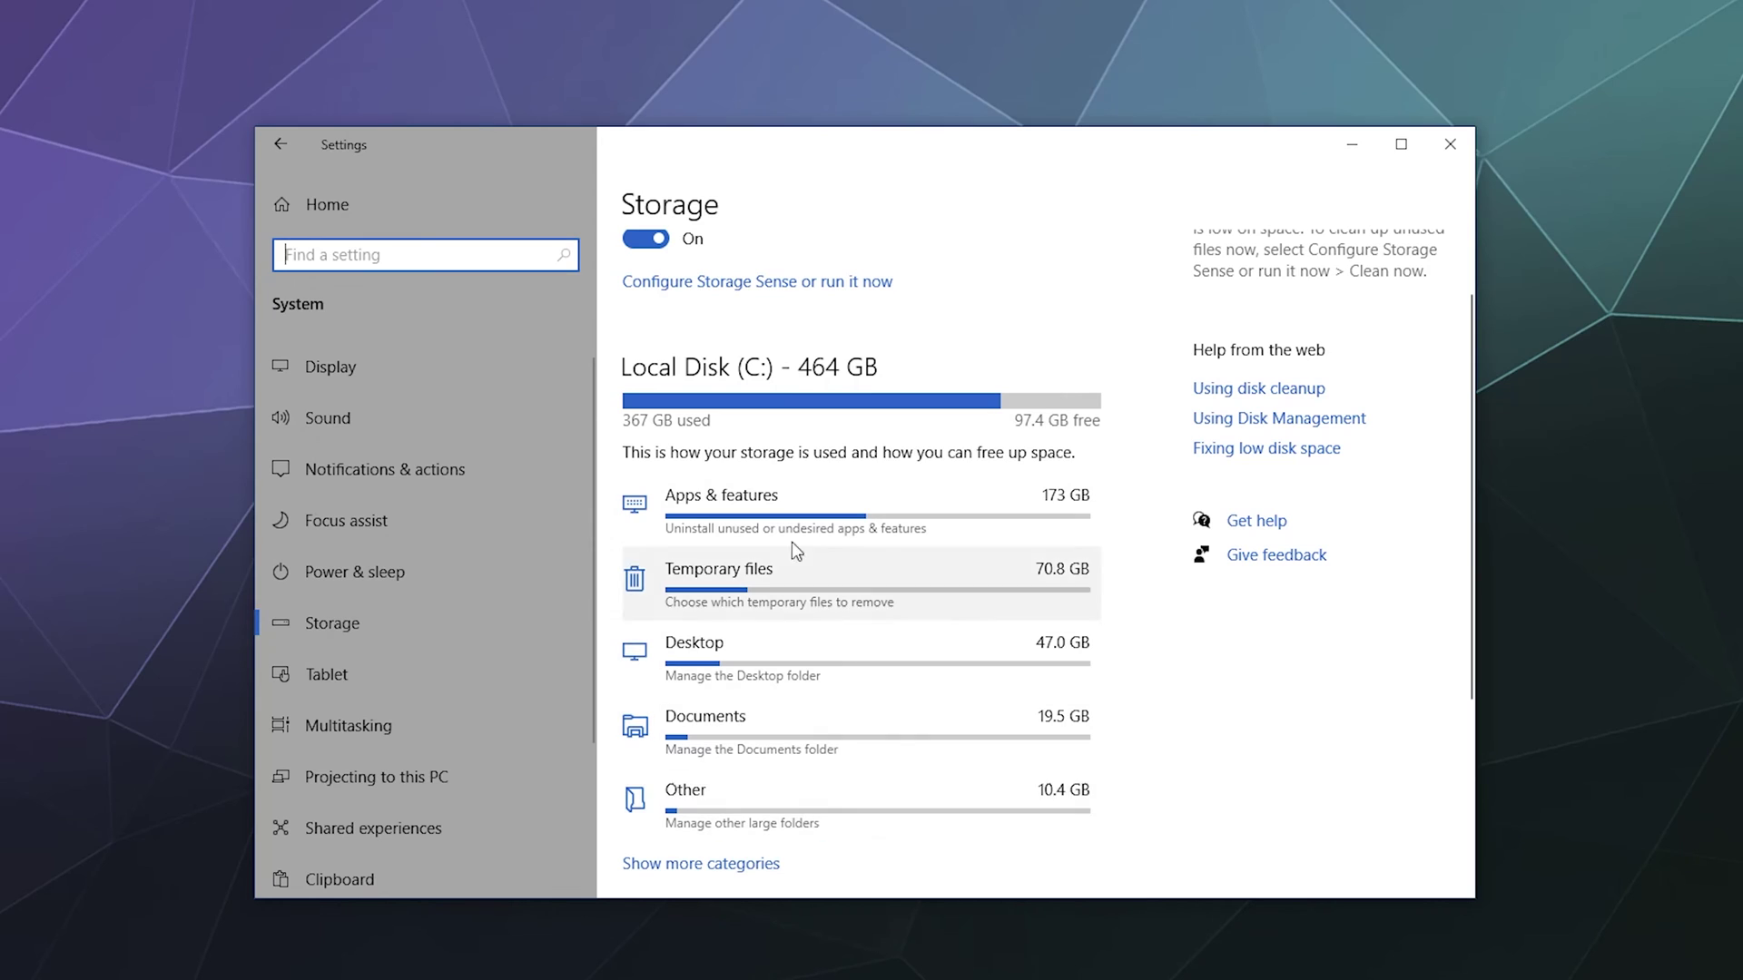
pyautogui.scroll(-5, 992, 459)
pyautogui.scroll(5, 888, 487)
pyautogui.scroll(-5, 887, 498)
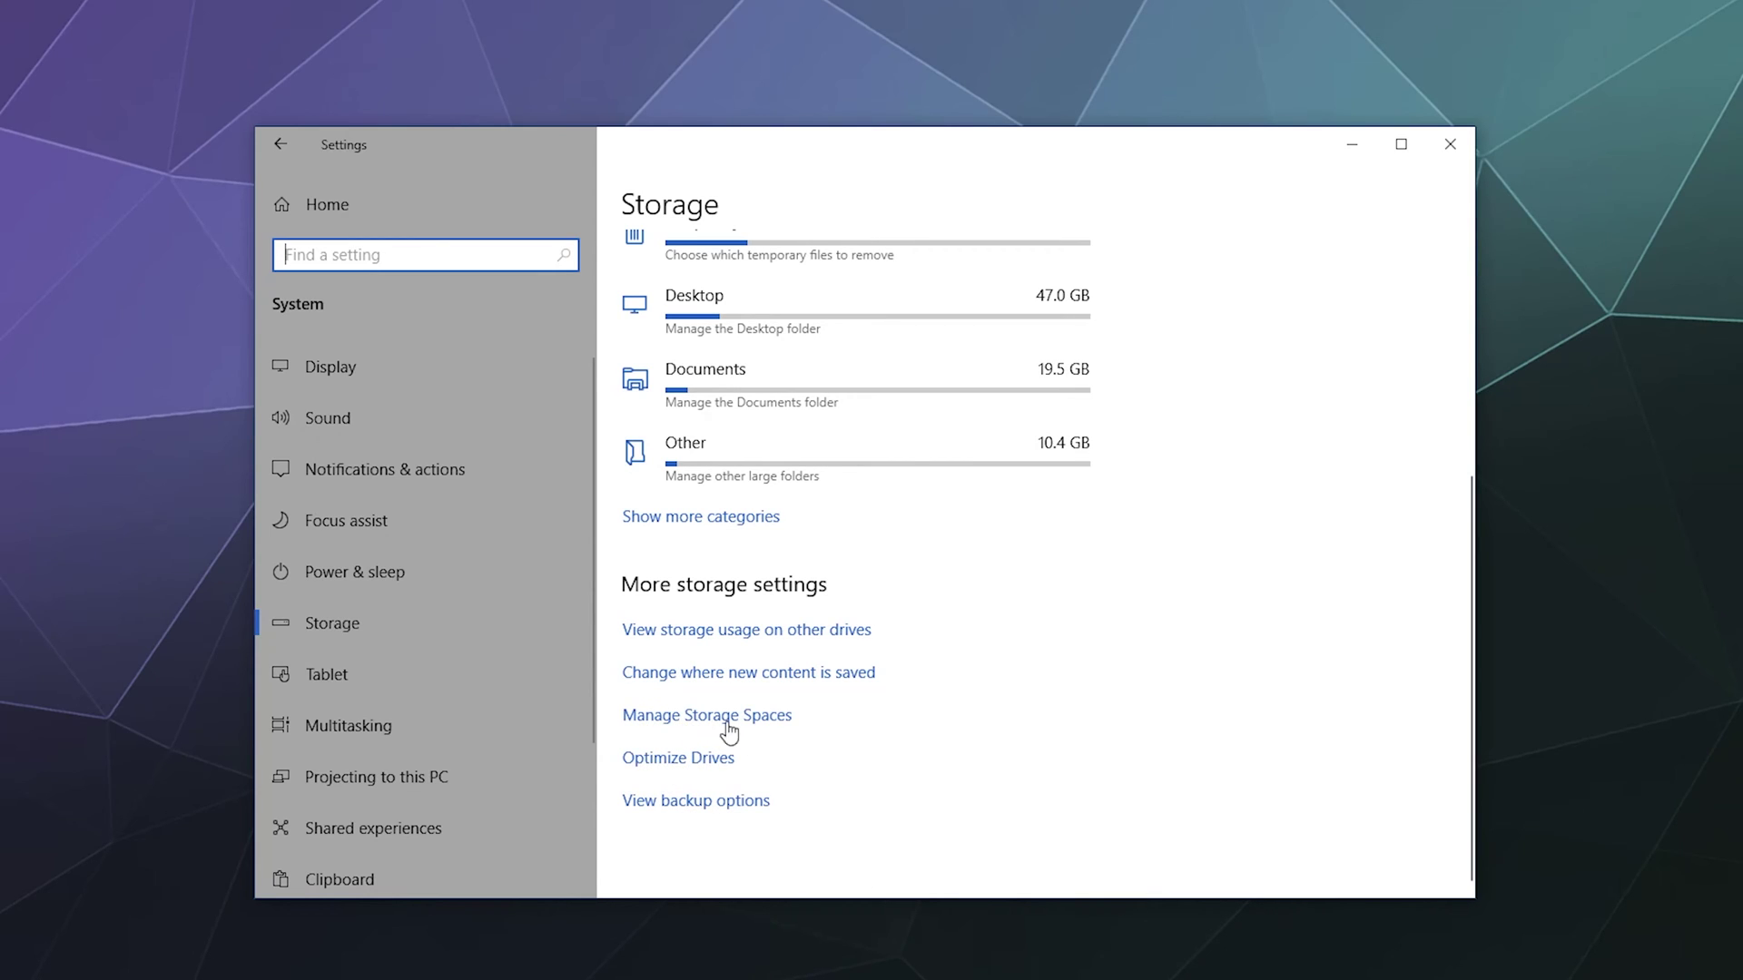
pyautogui.scroll(5, 722, 581)
pyautogui.scroll(-5, 816, 535)
# Open the Tablet page and review the sign-in and tablet-mode switching choices without changing them
pyautogui.click(410, 686)
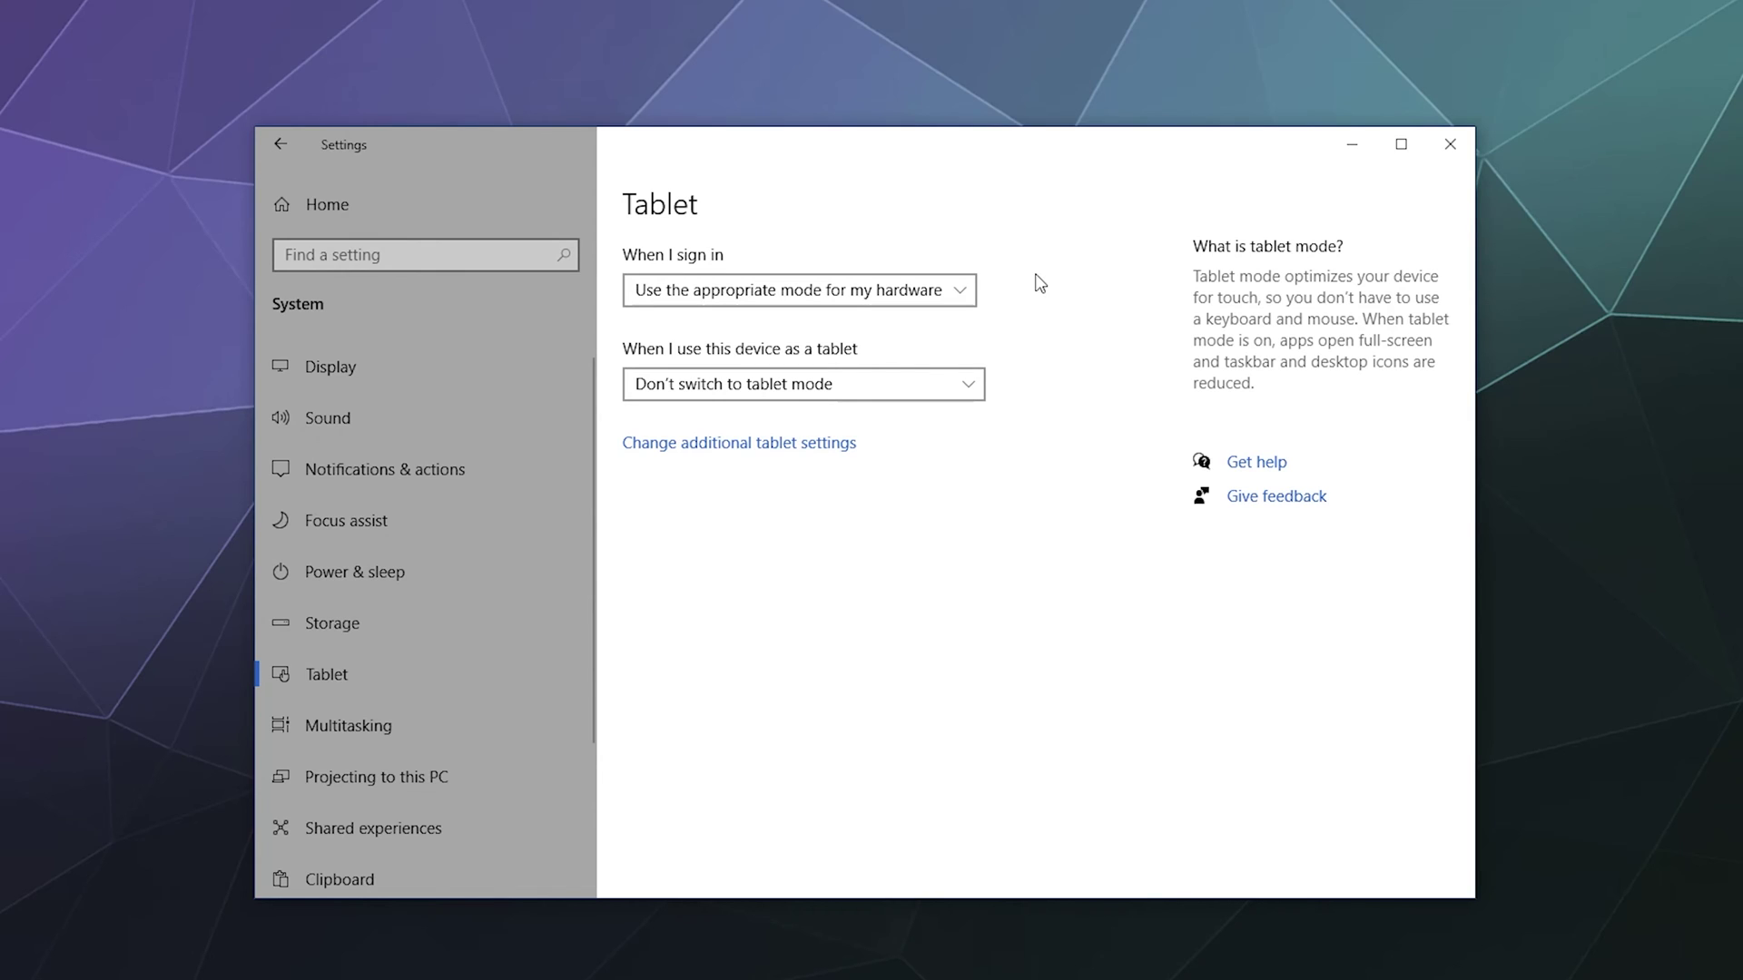
pyautogui.click(918, 304)
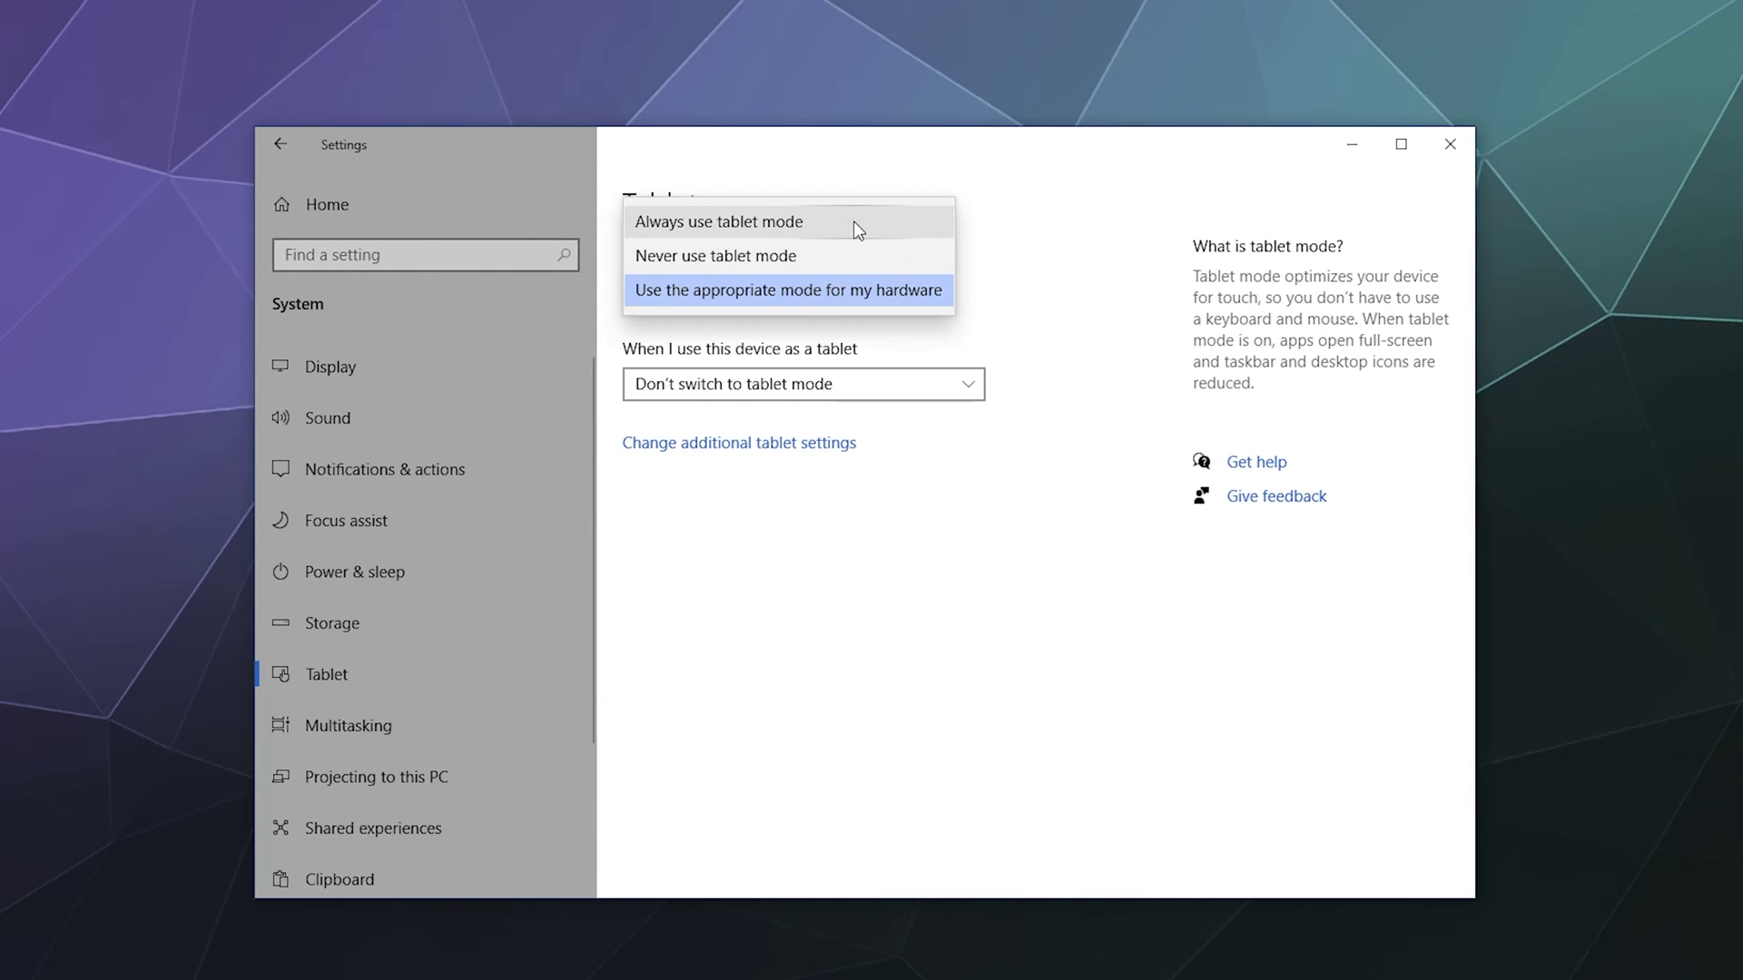
pyautogui.click(1035, 216)
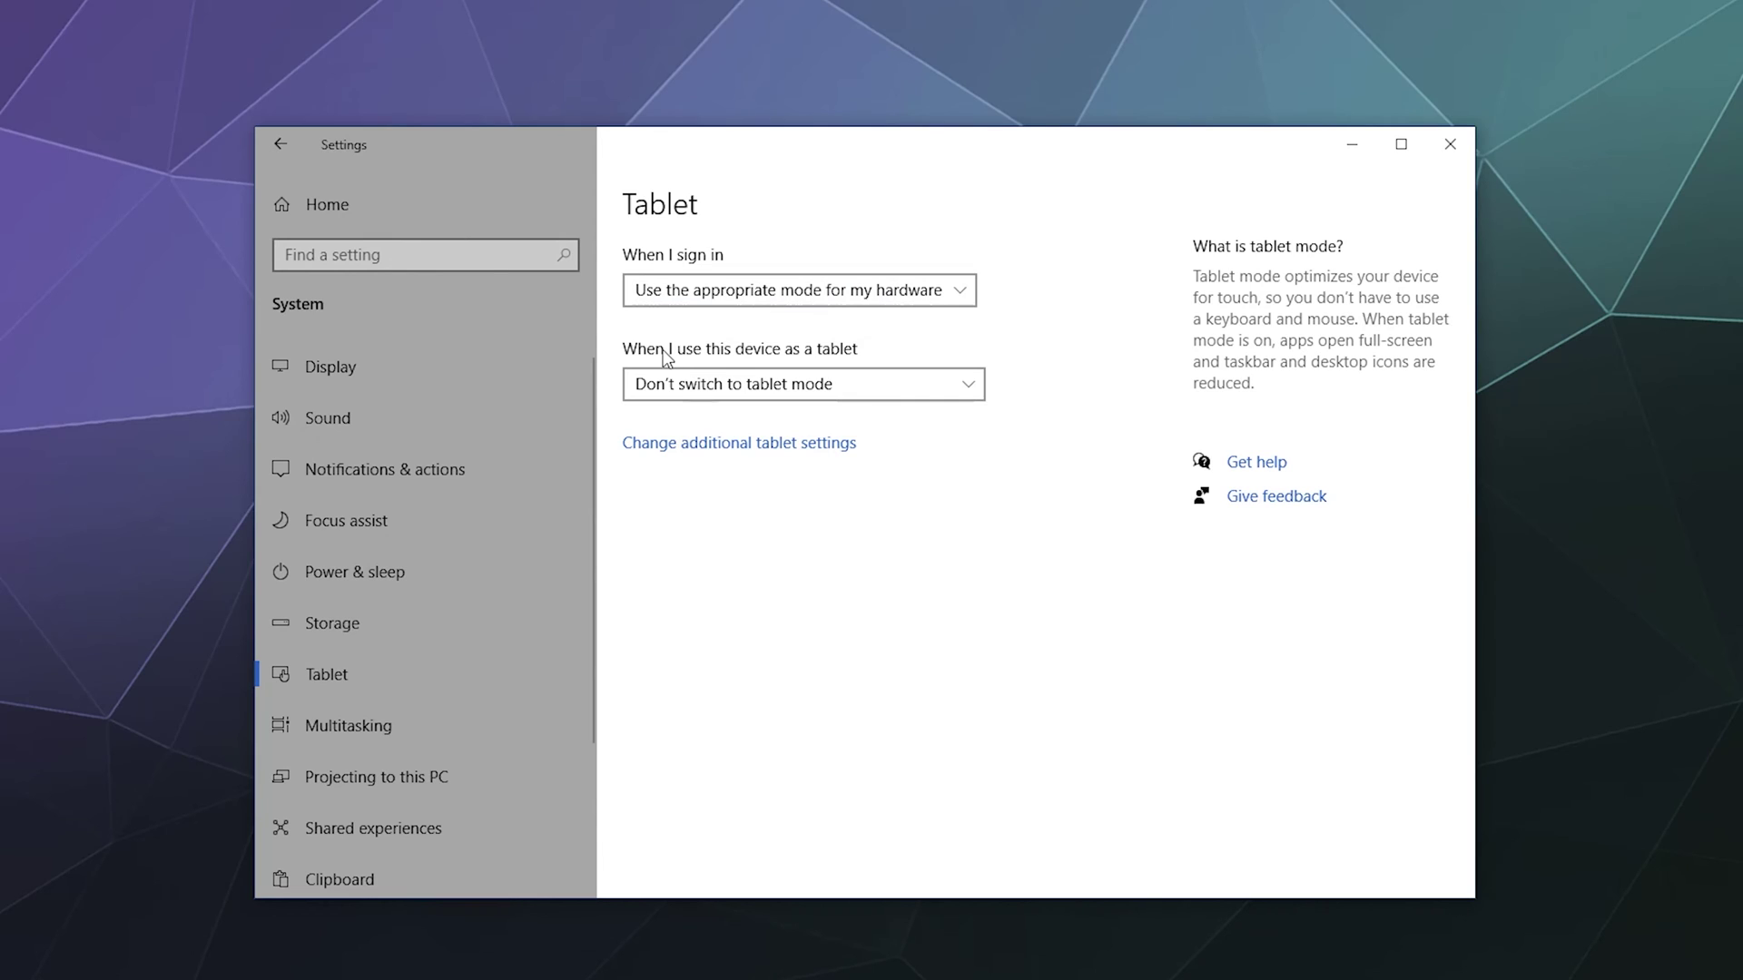
pyautogui.click(745, 386)
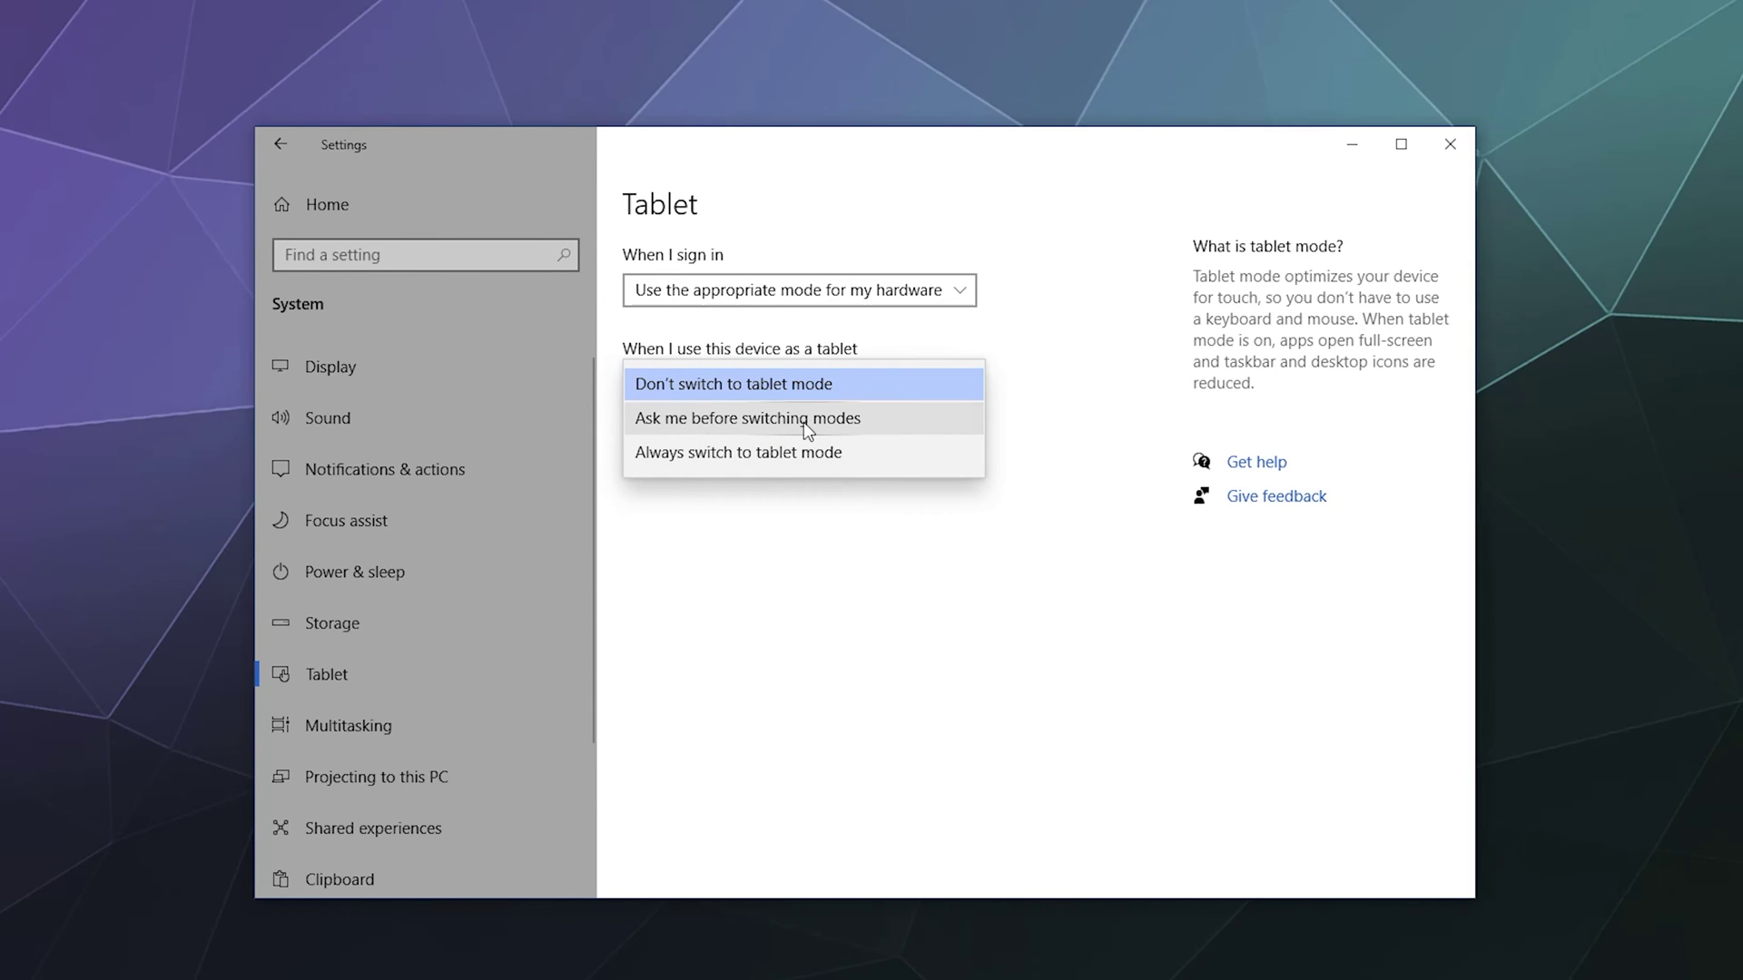
pyautogui.click(831, 526)
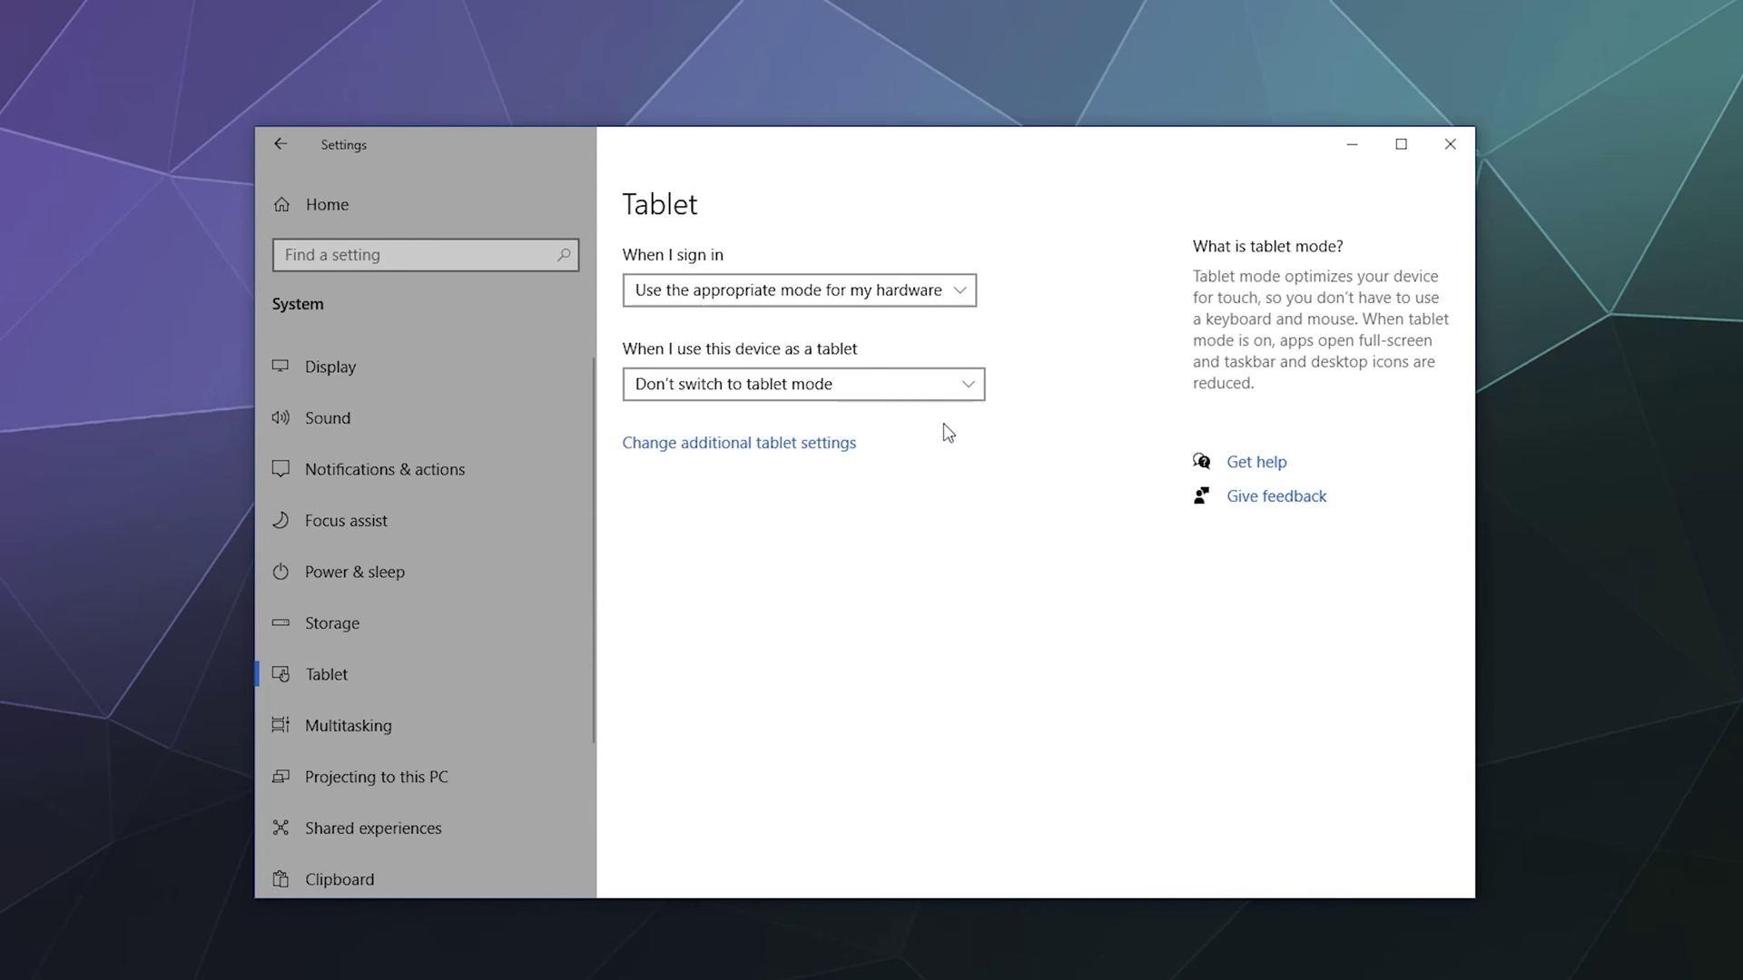
# Open the additional tablet settings and scroll through them
pyautogui.click(825, 444)
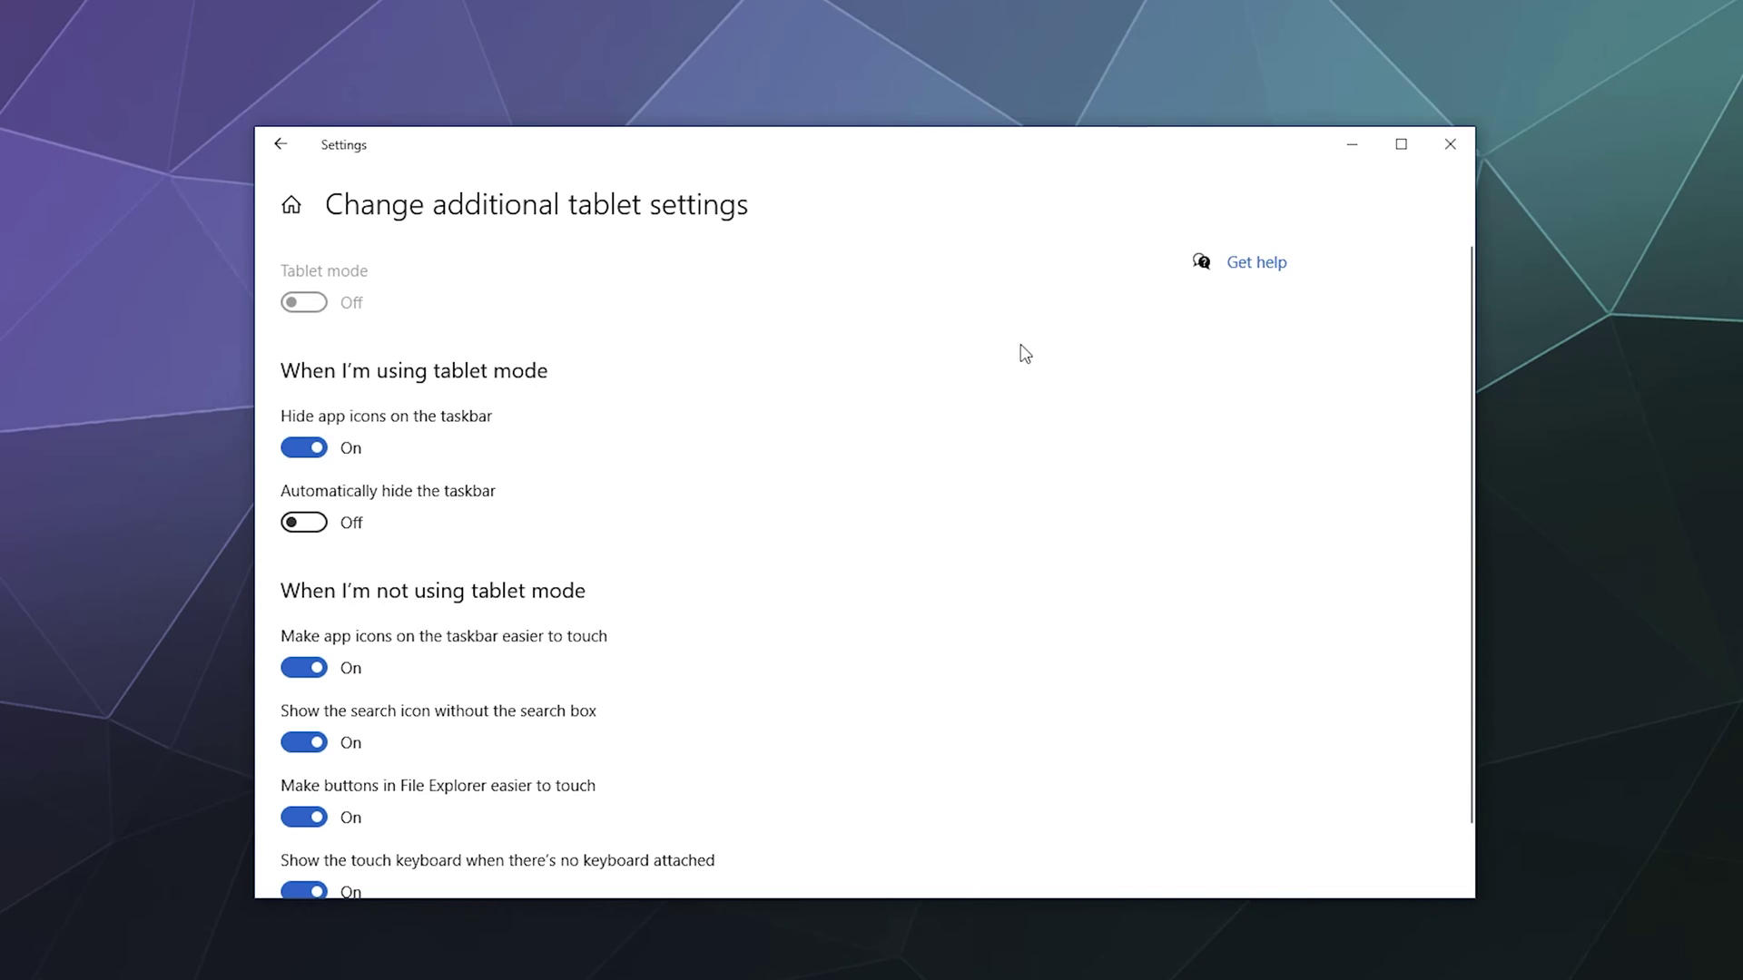
pyautogui.scroll(-1, 1017, 354)
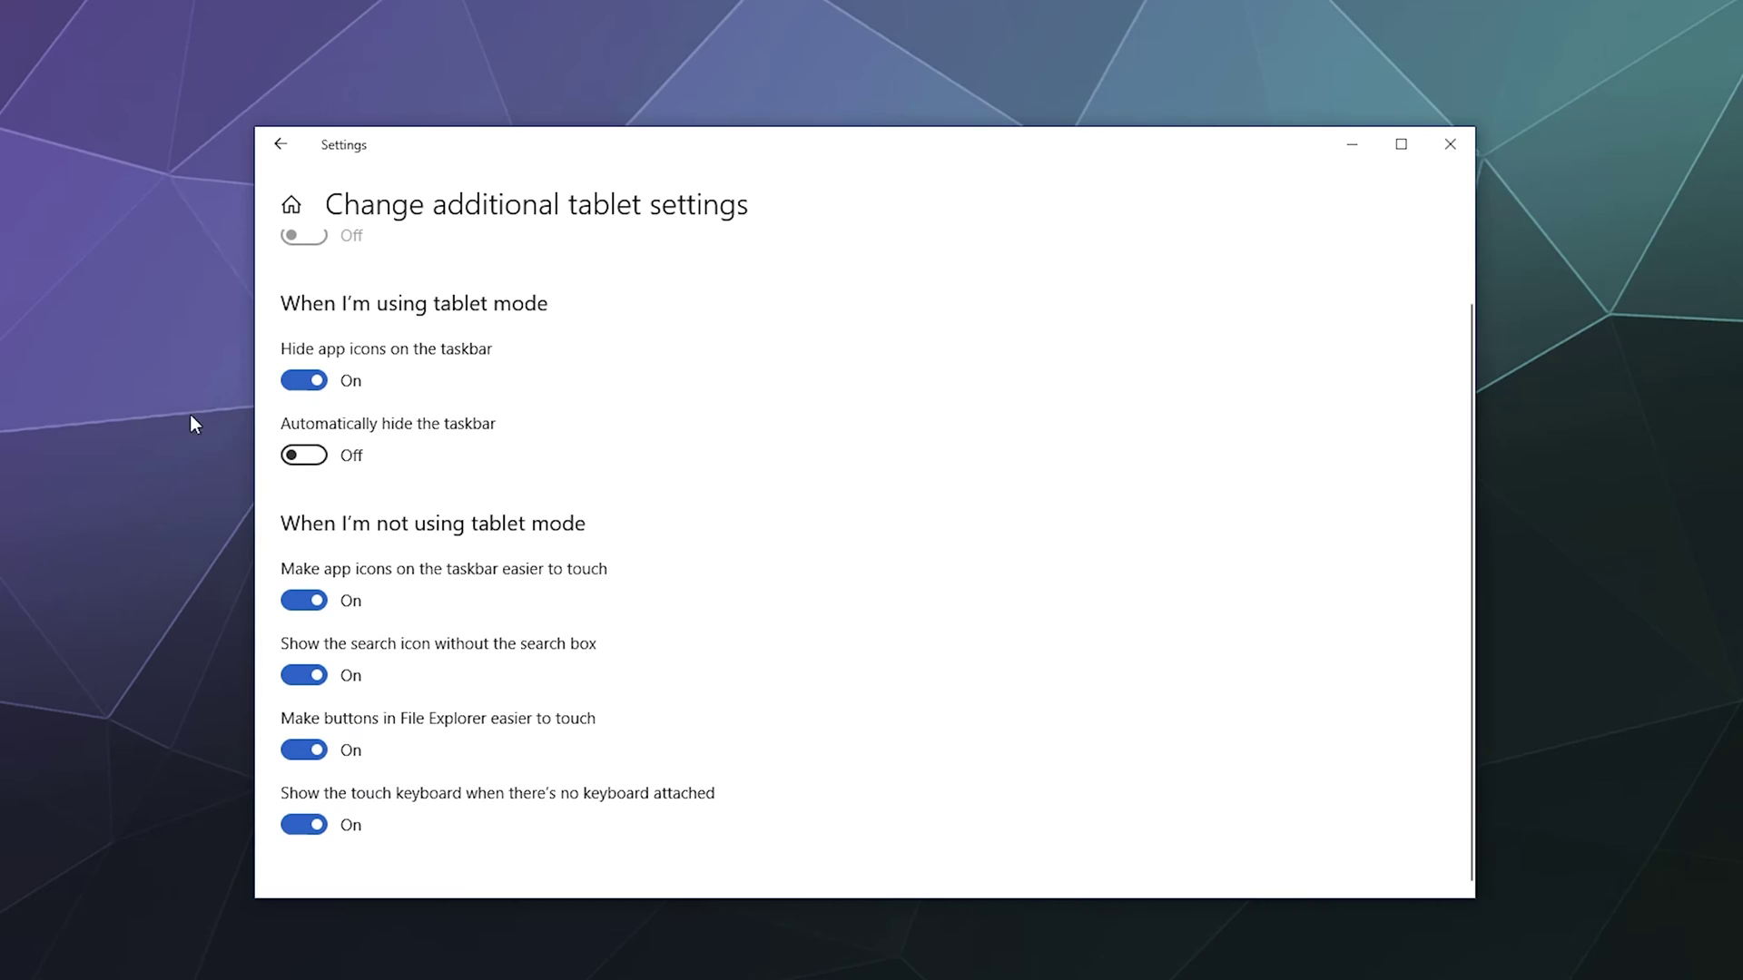
pyautogui.scroll(2, 299, 356)
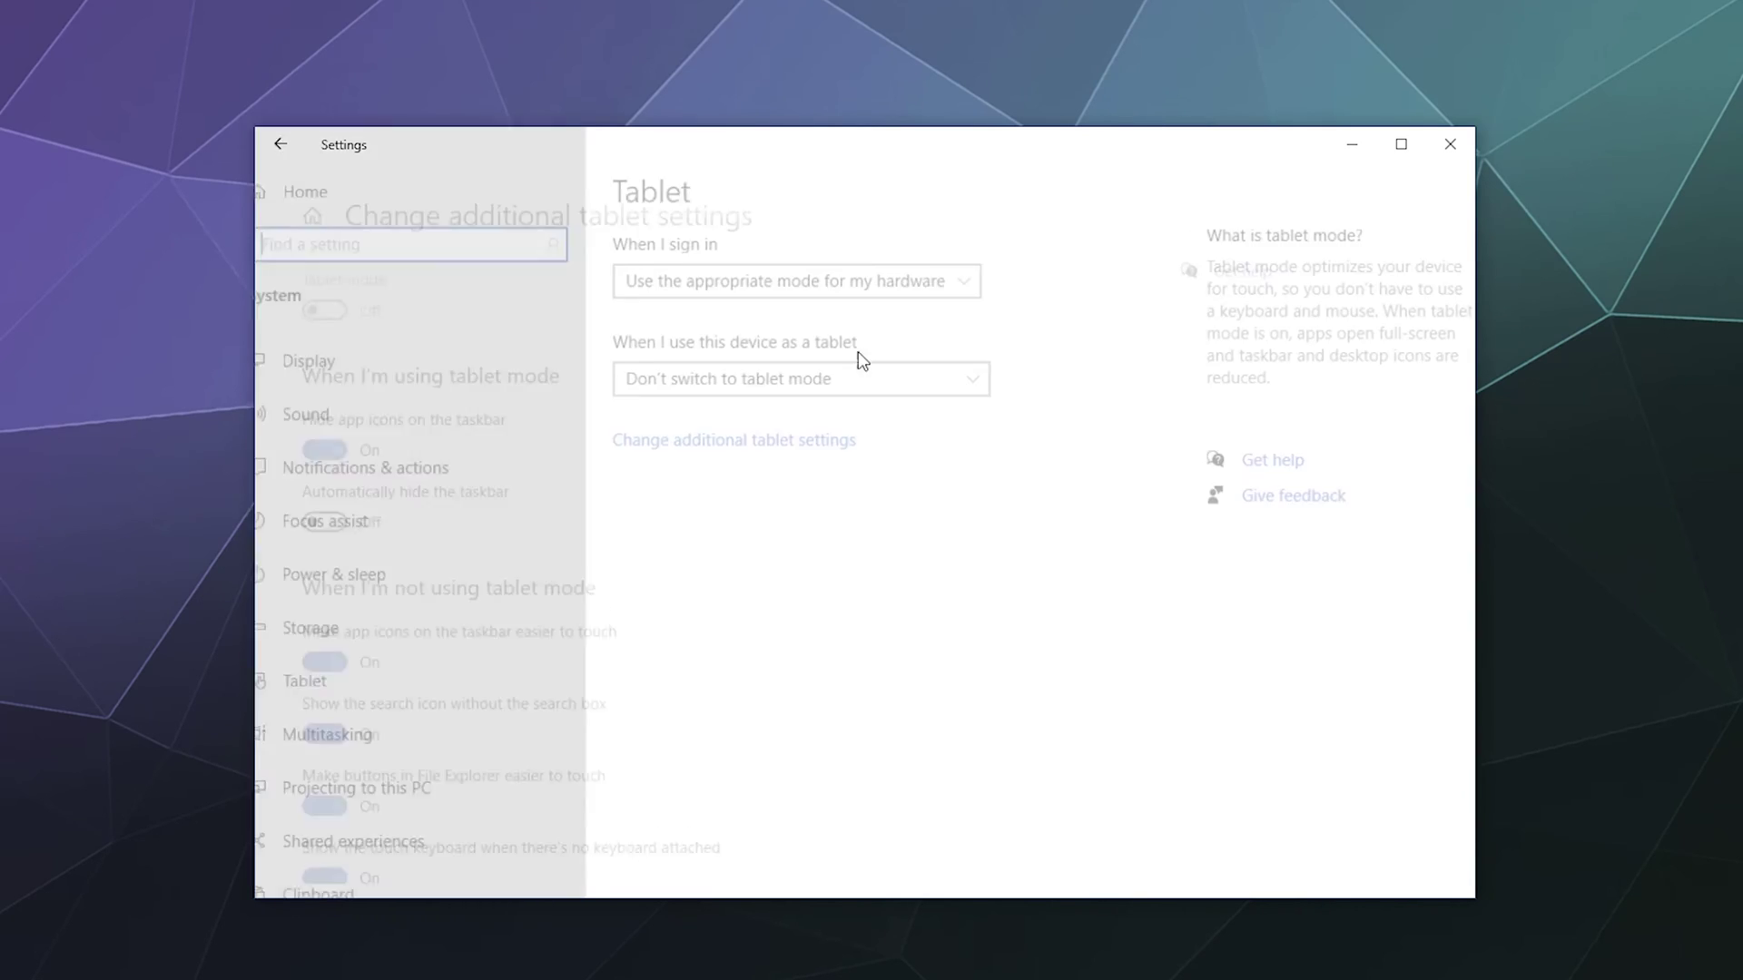
pyautogui.scroll(-2, 363, 599)
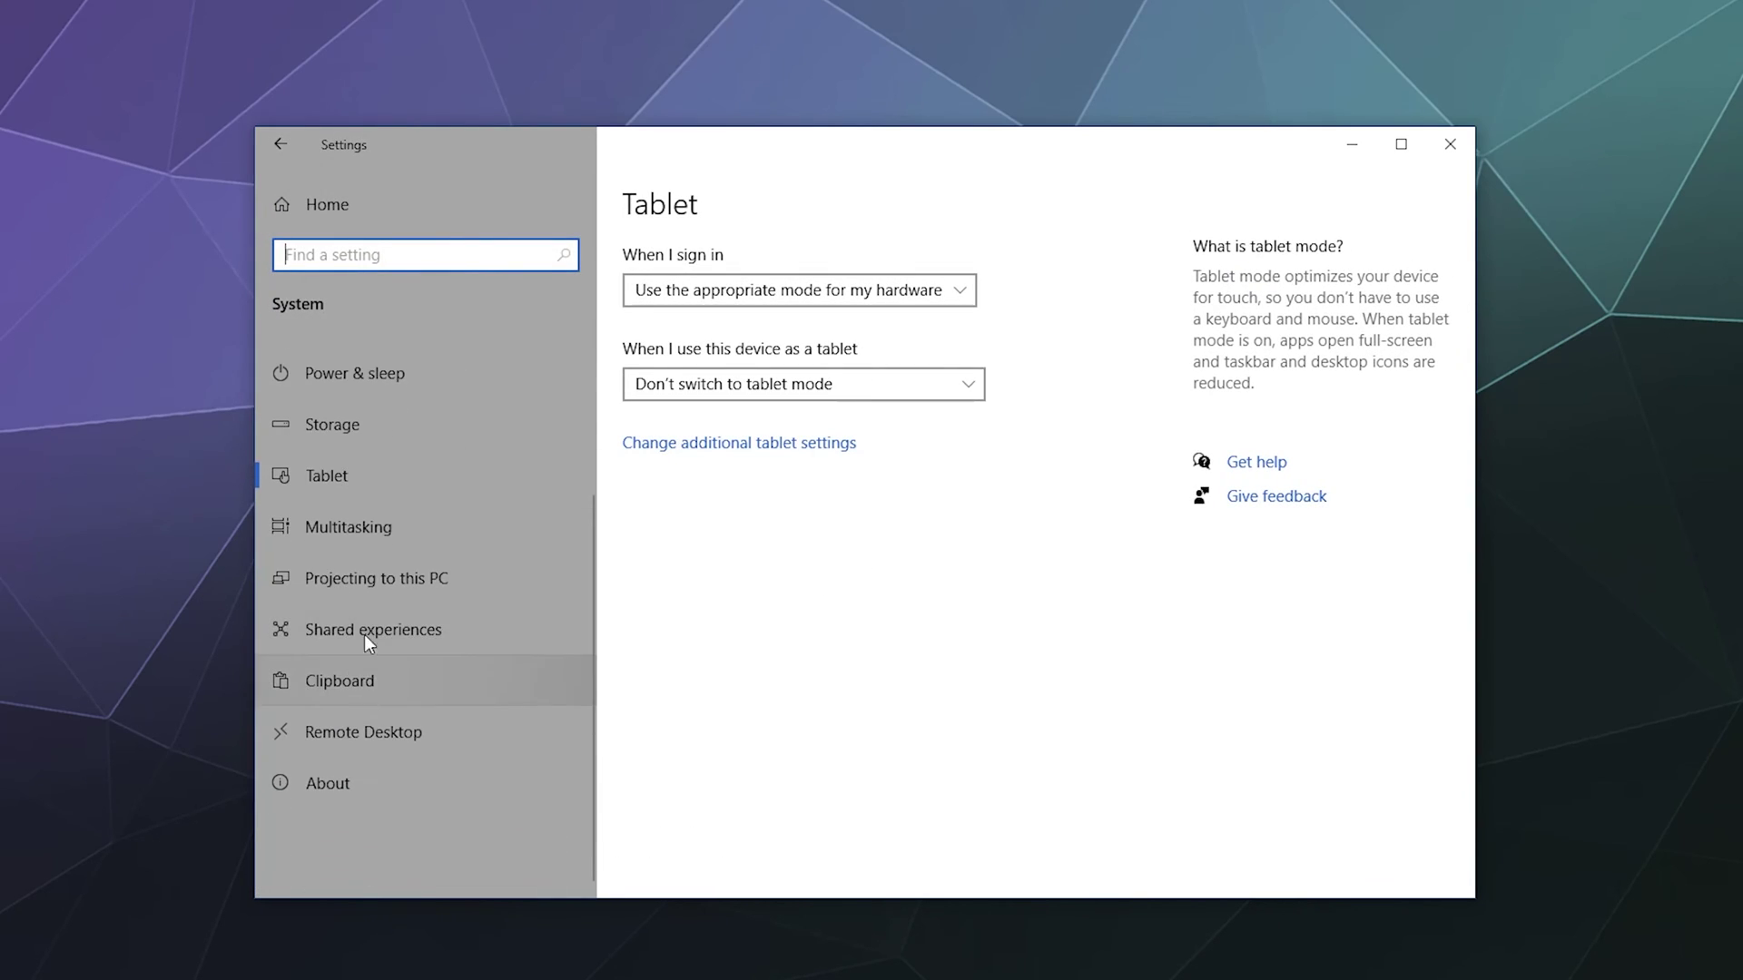
# Go to Multitasking, nudge the window, and toggle Snap windows off and back on
pyautogui.click(367, 537)
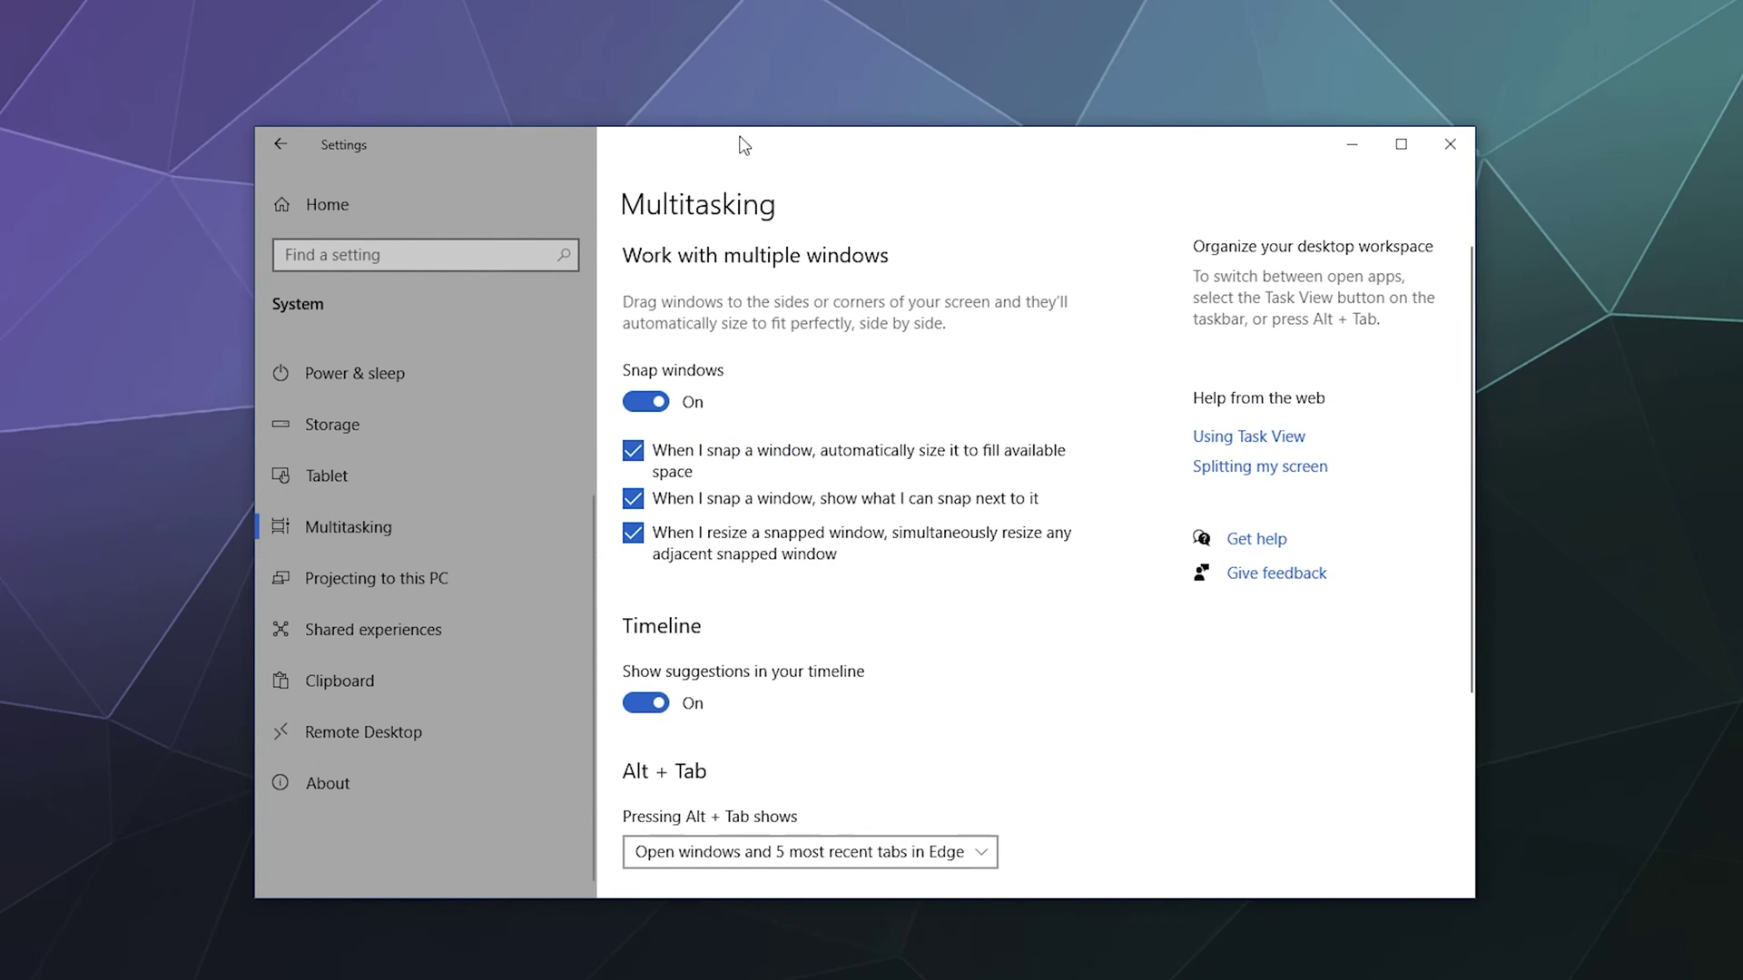
pyautogui.moveTo(739, 143)
pyautogui.mouseDown()
pyautogui.moveTo(0, 297)
pyautogui.moveTo(0, 318)
pyautogui.moveTo(72, 332)
pyautogui.moveTo(401, 303)
pyautogui.moveTo(424, 249)
pyautogui.moveTo(753, 134)
pyautogui.mouseUp()
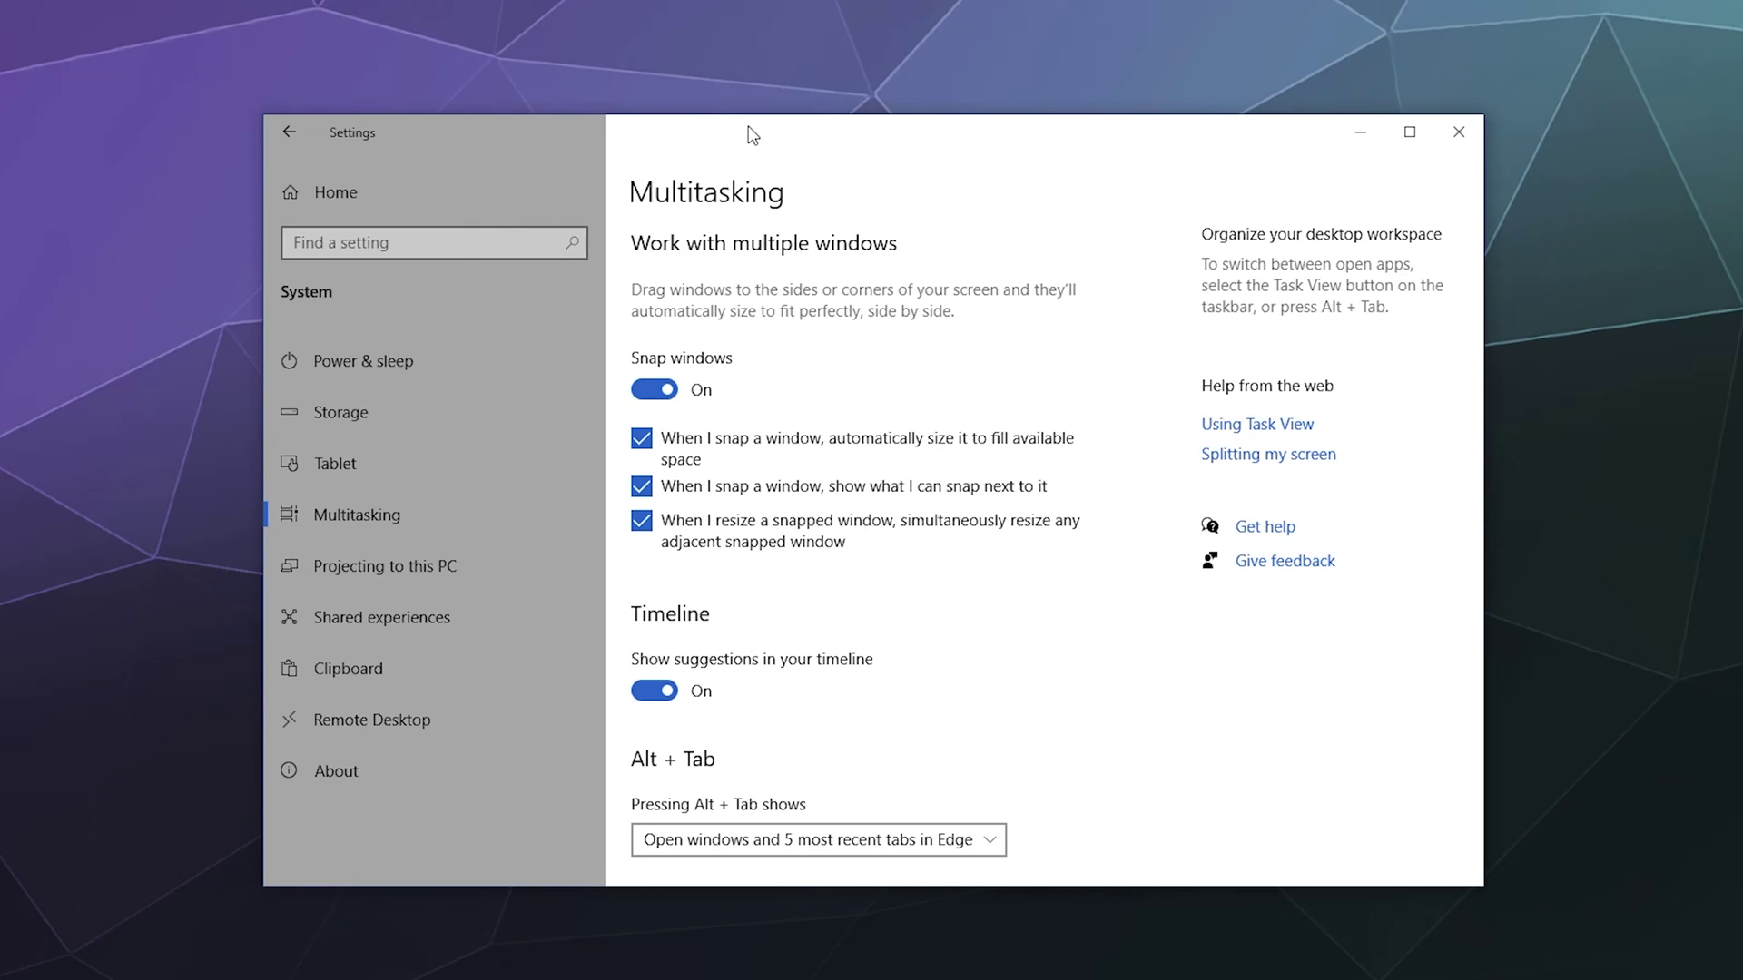
pyautogui.click(655, 391)
pyautogui.click(657, 390)
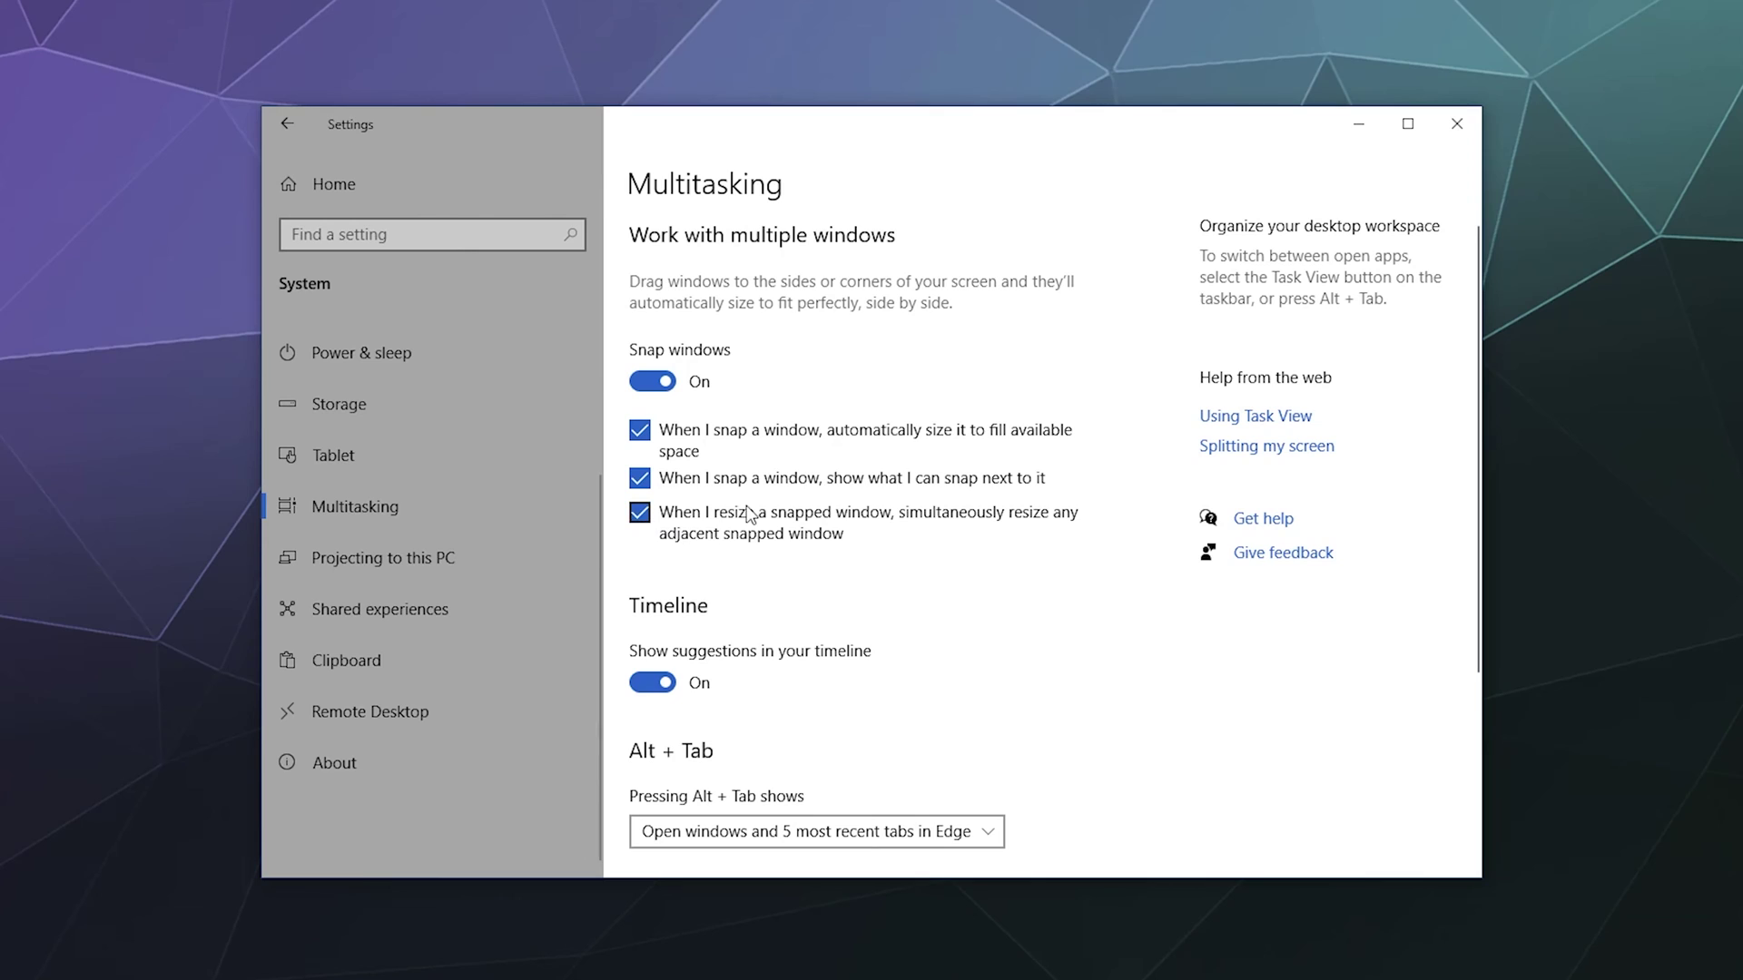
pyautogui.scroll(-2, 772, 413)
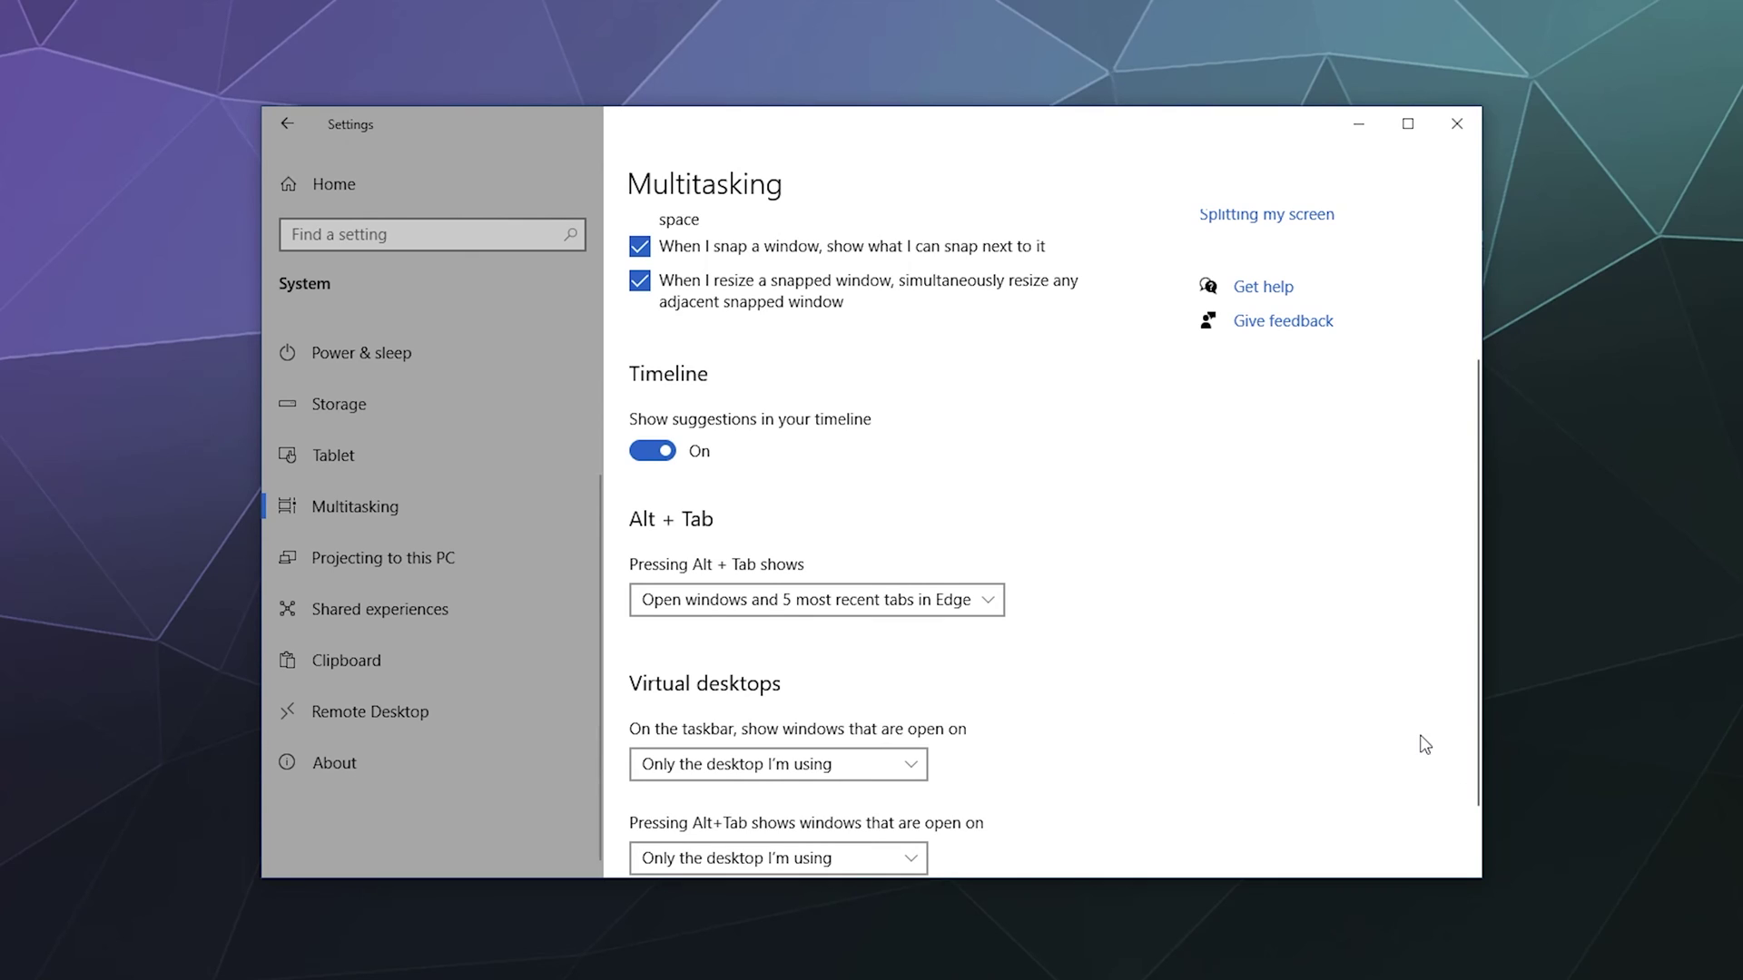
pyautogui.scroll(-1, 700, 425)
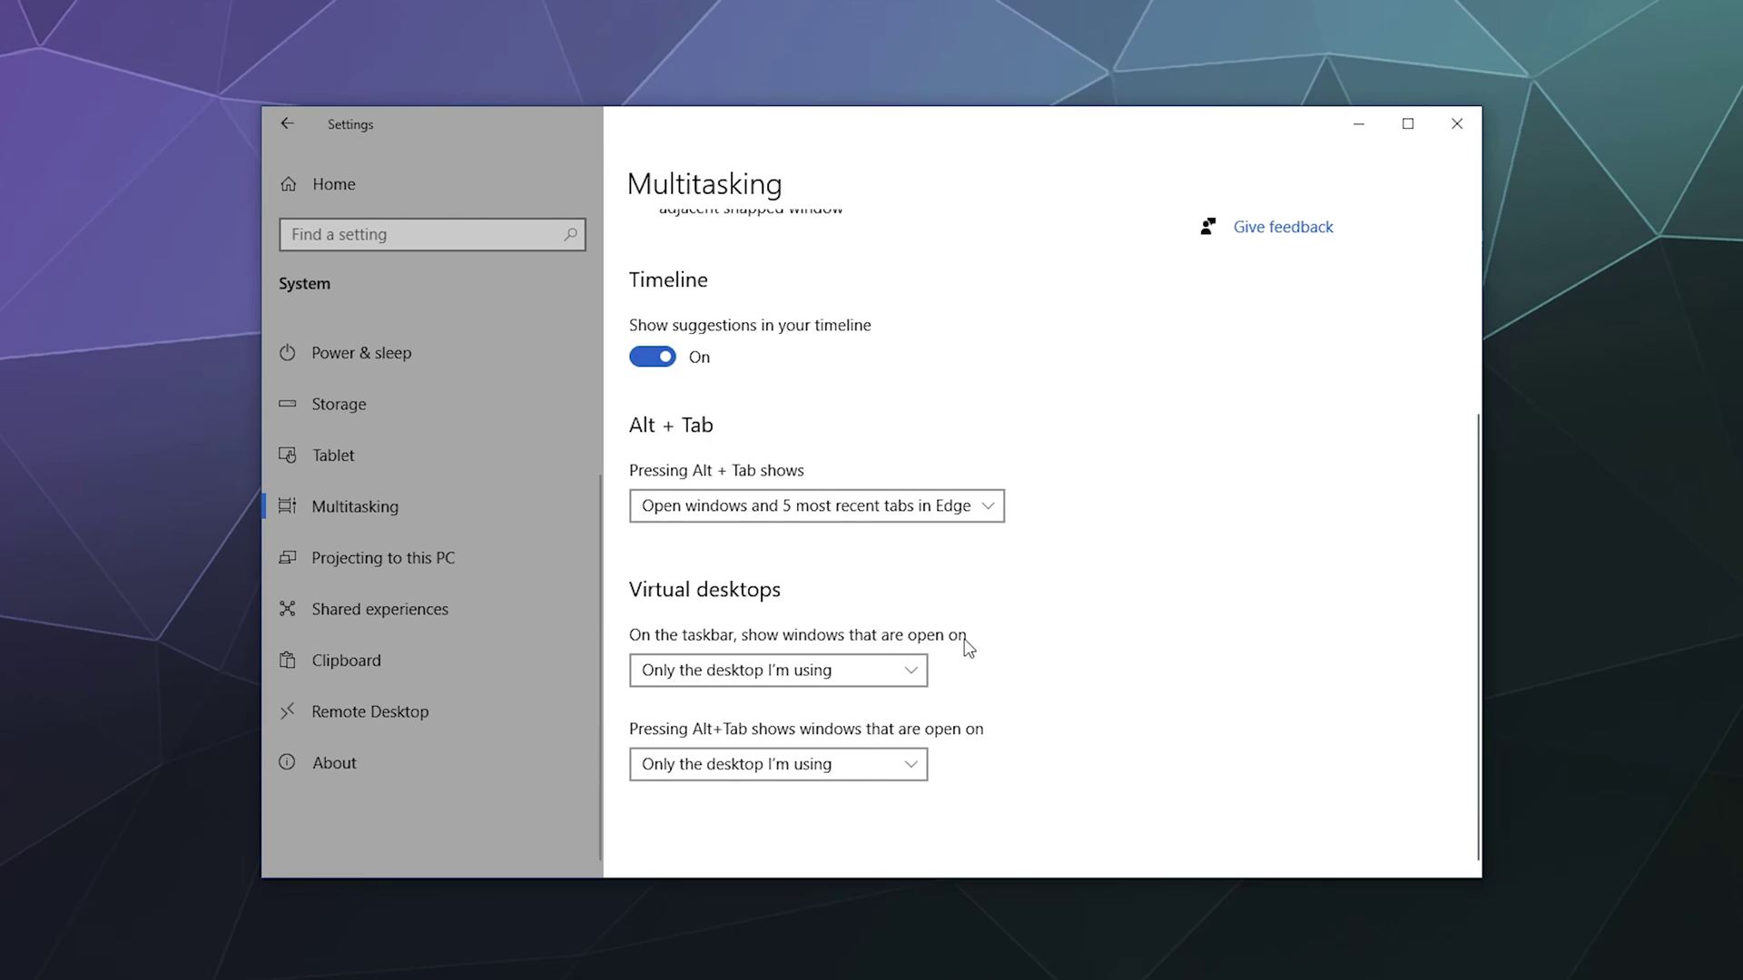
pyautogui.click(876, 670)
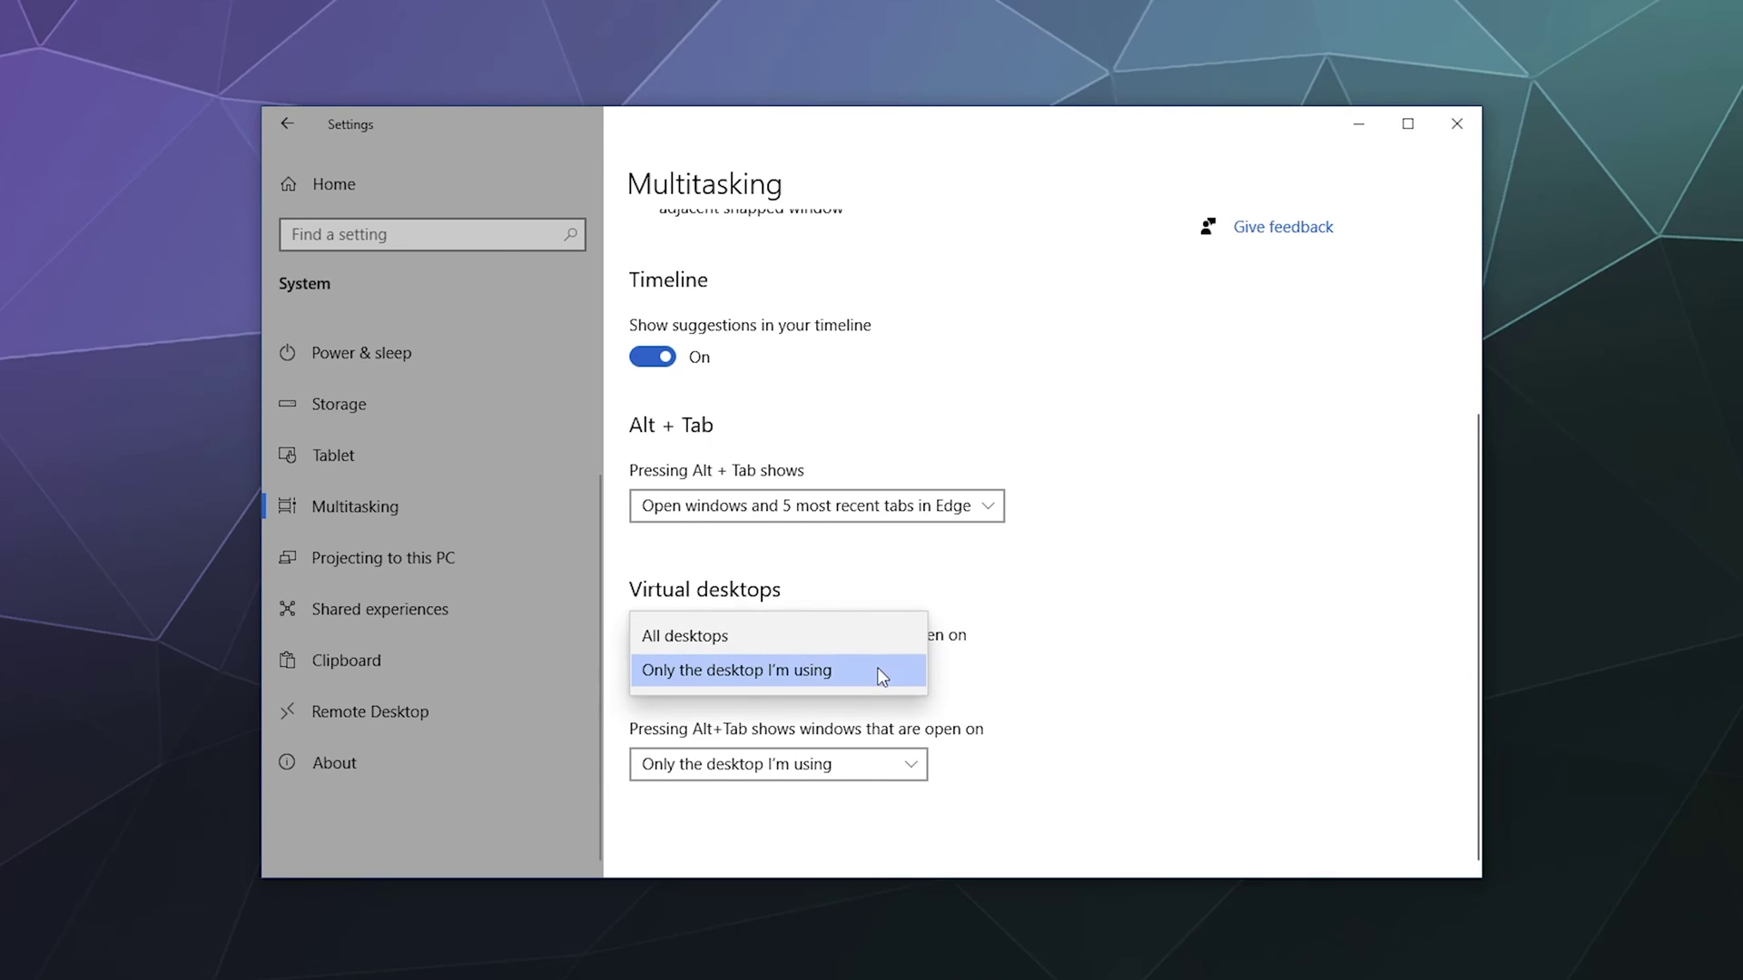
pyautogui.click(858, 670)
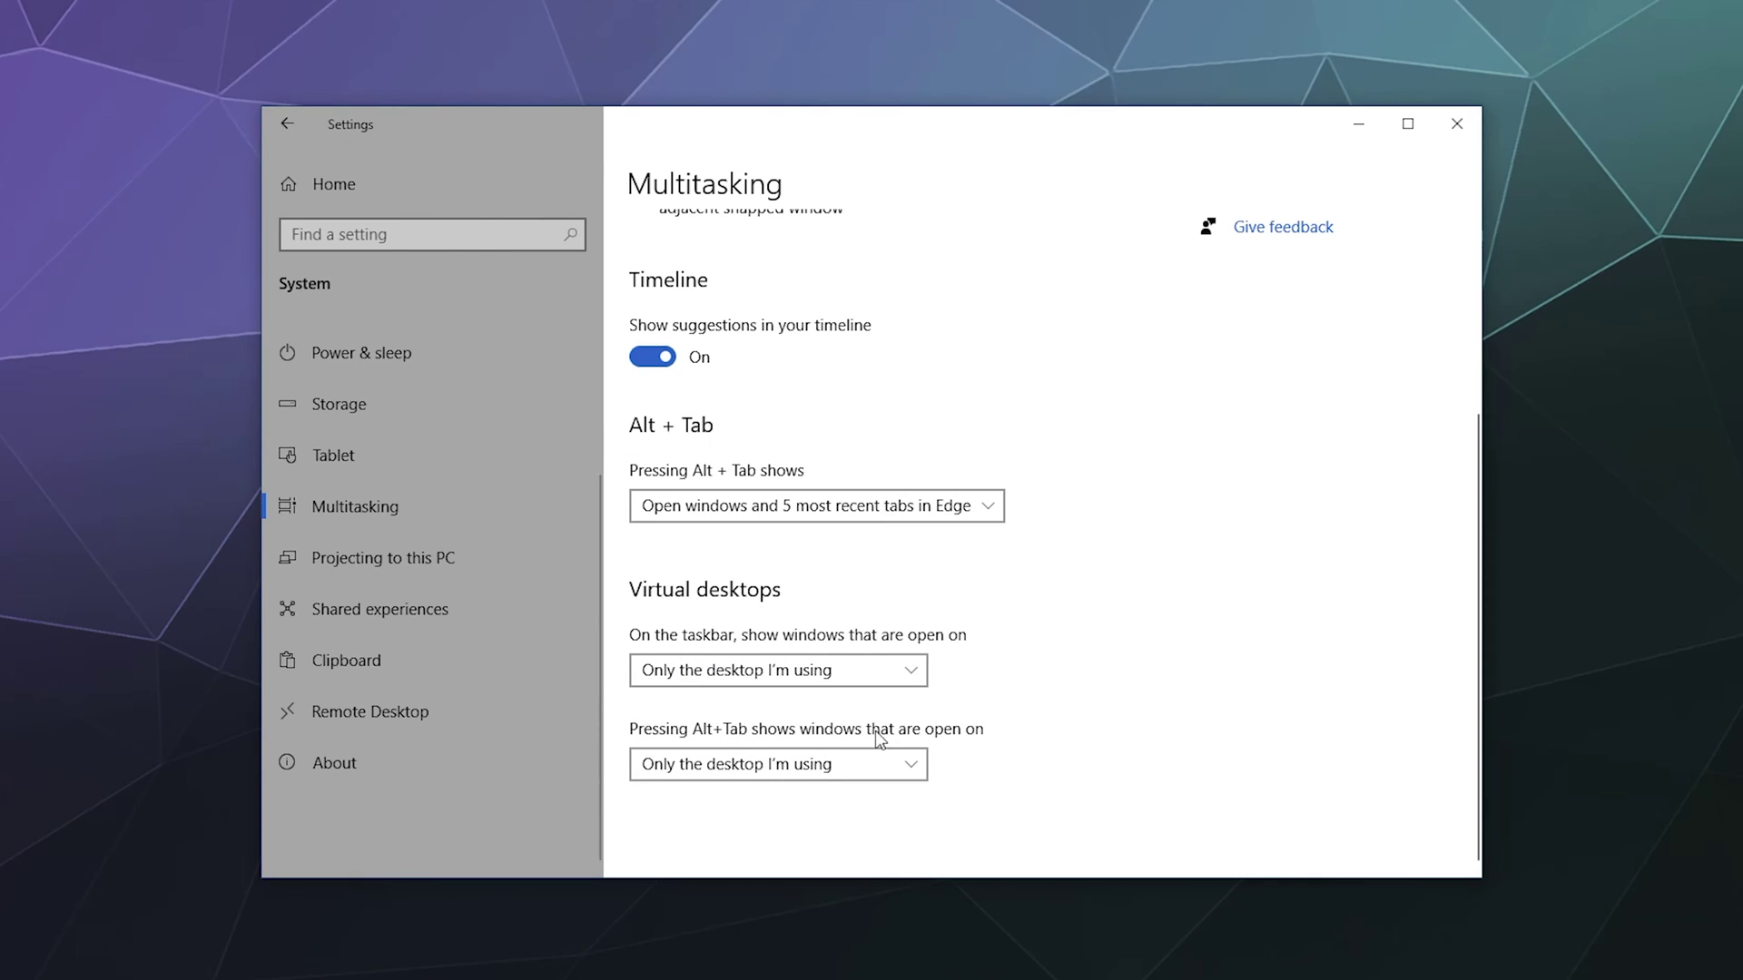
pyautogui.click(813, 764)
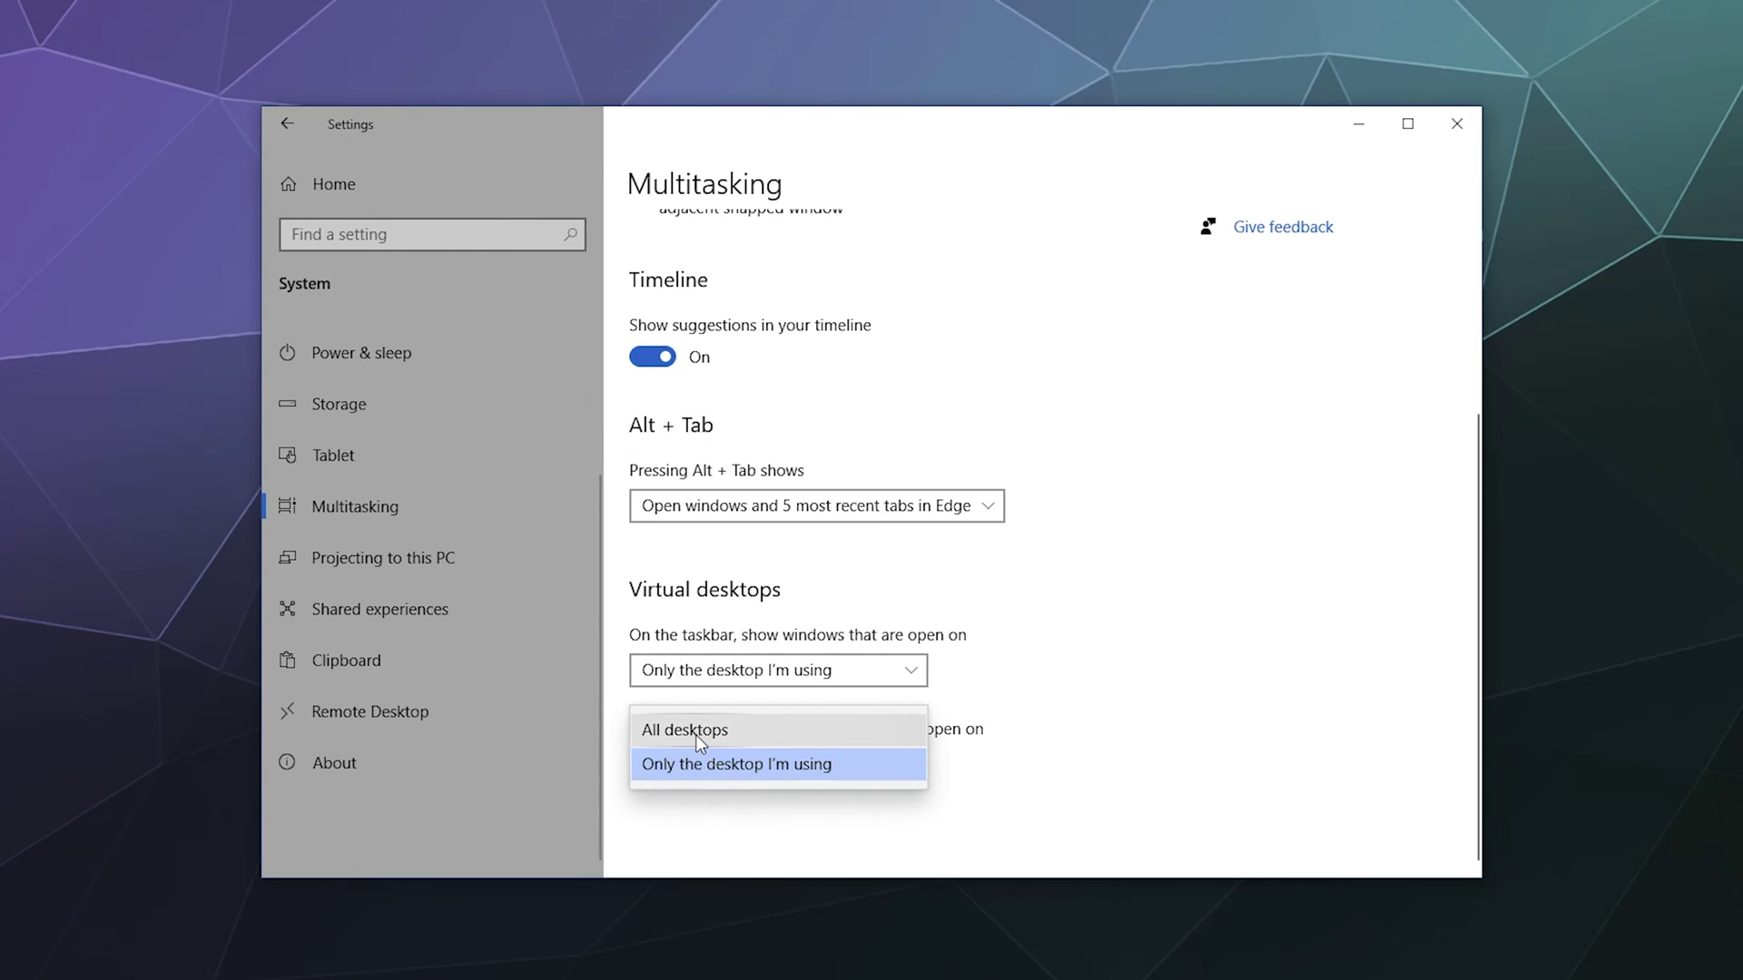
pyautogui.click(1284, 694)
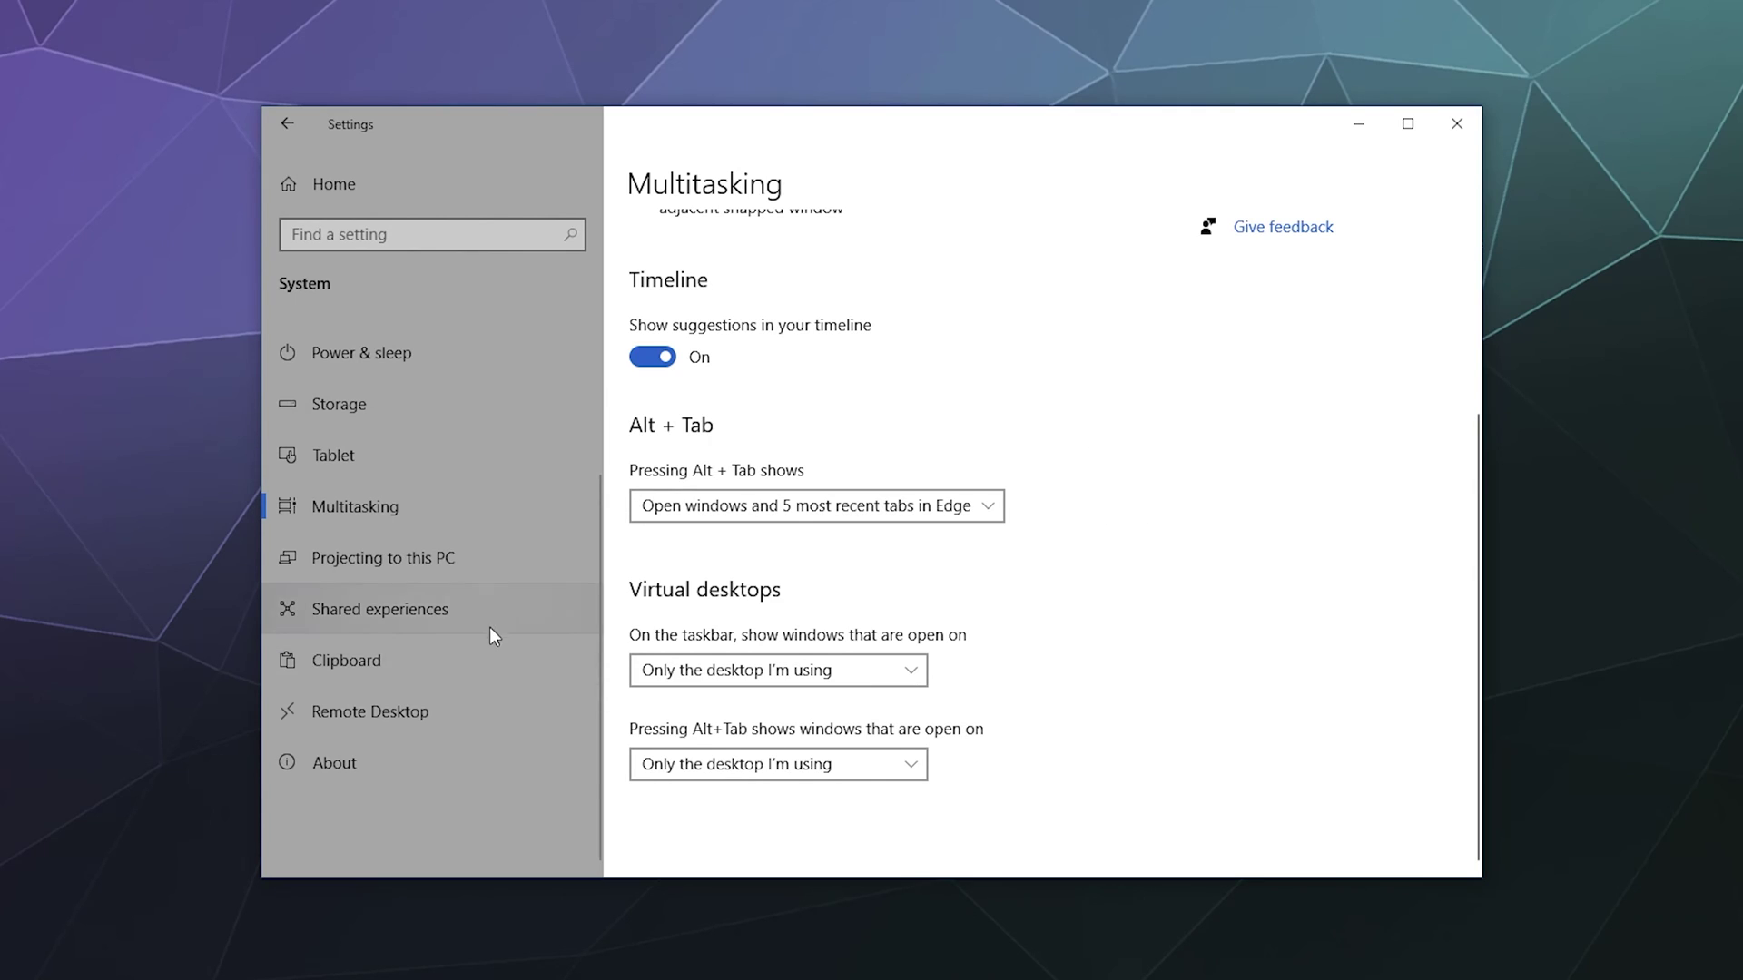
# Show the Projecting to this PC page, with projection Always Off and PIN pairing Never
pyautogui.click(445, 558)
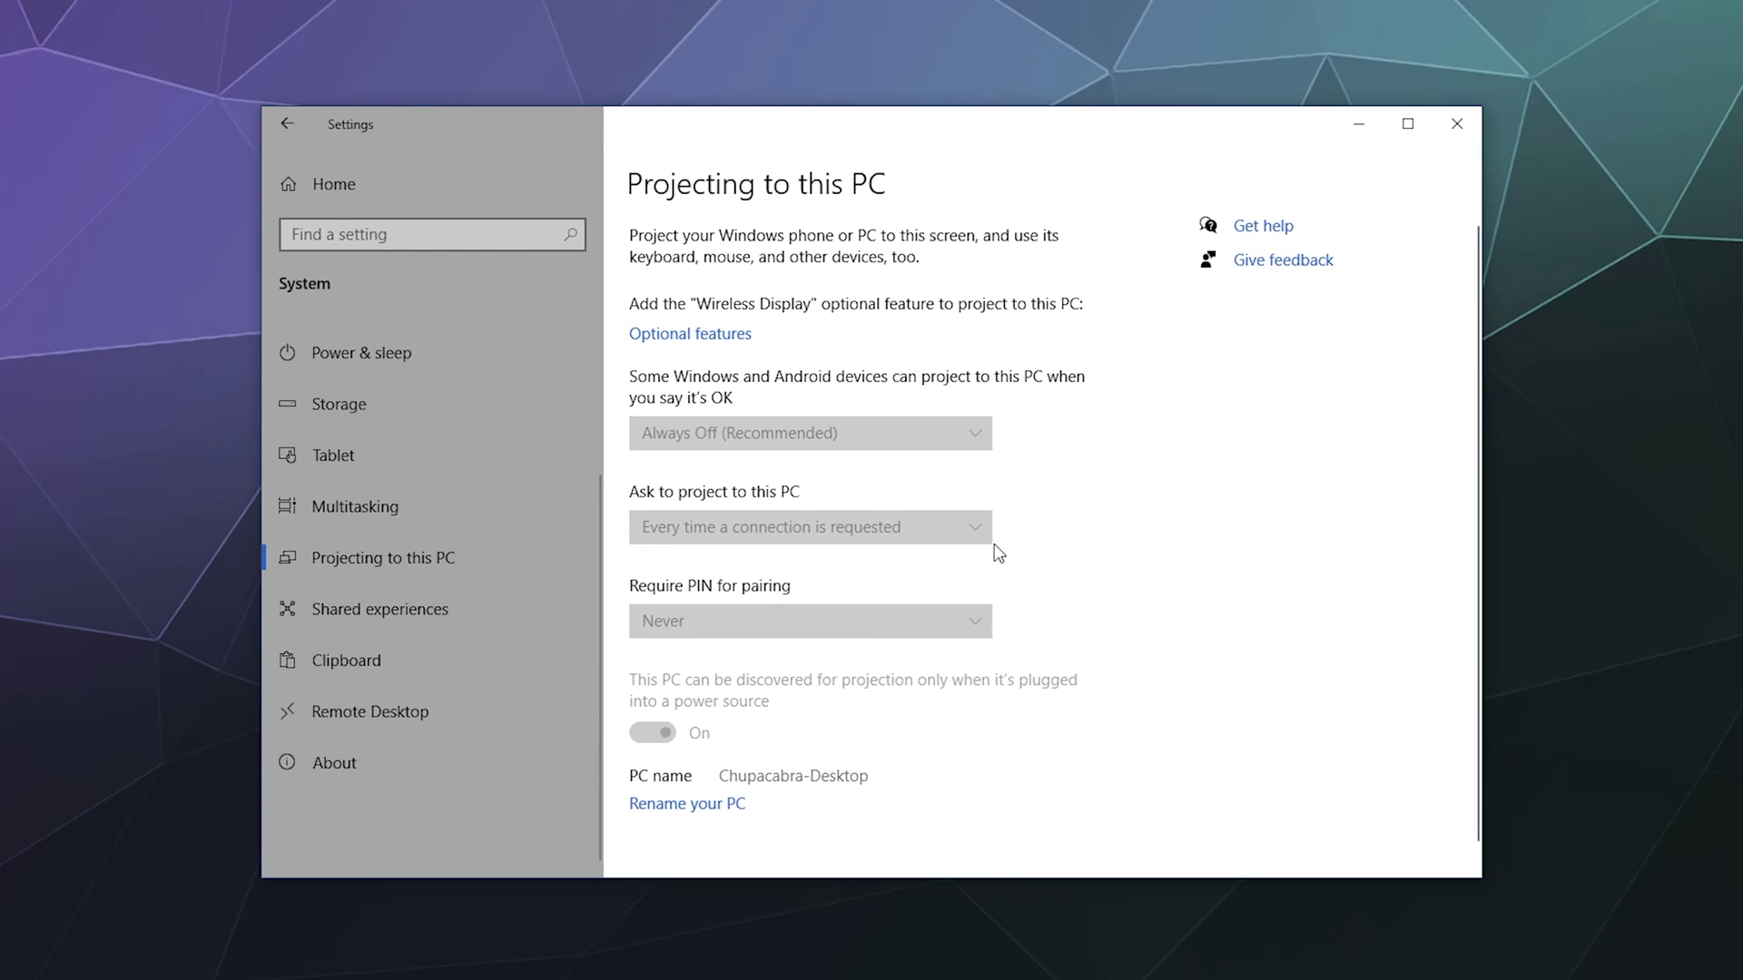
# In Shared experiences, limit sharing to My devices only and turn Nearby sharing off
pyautogui.click(450, 613)
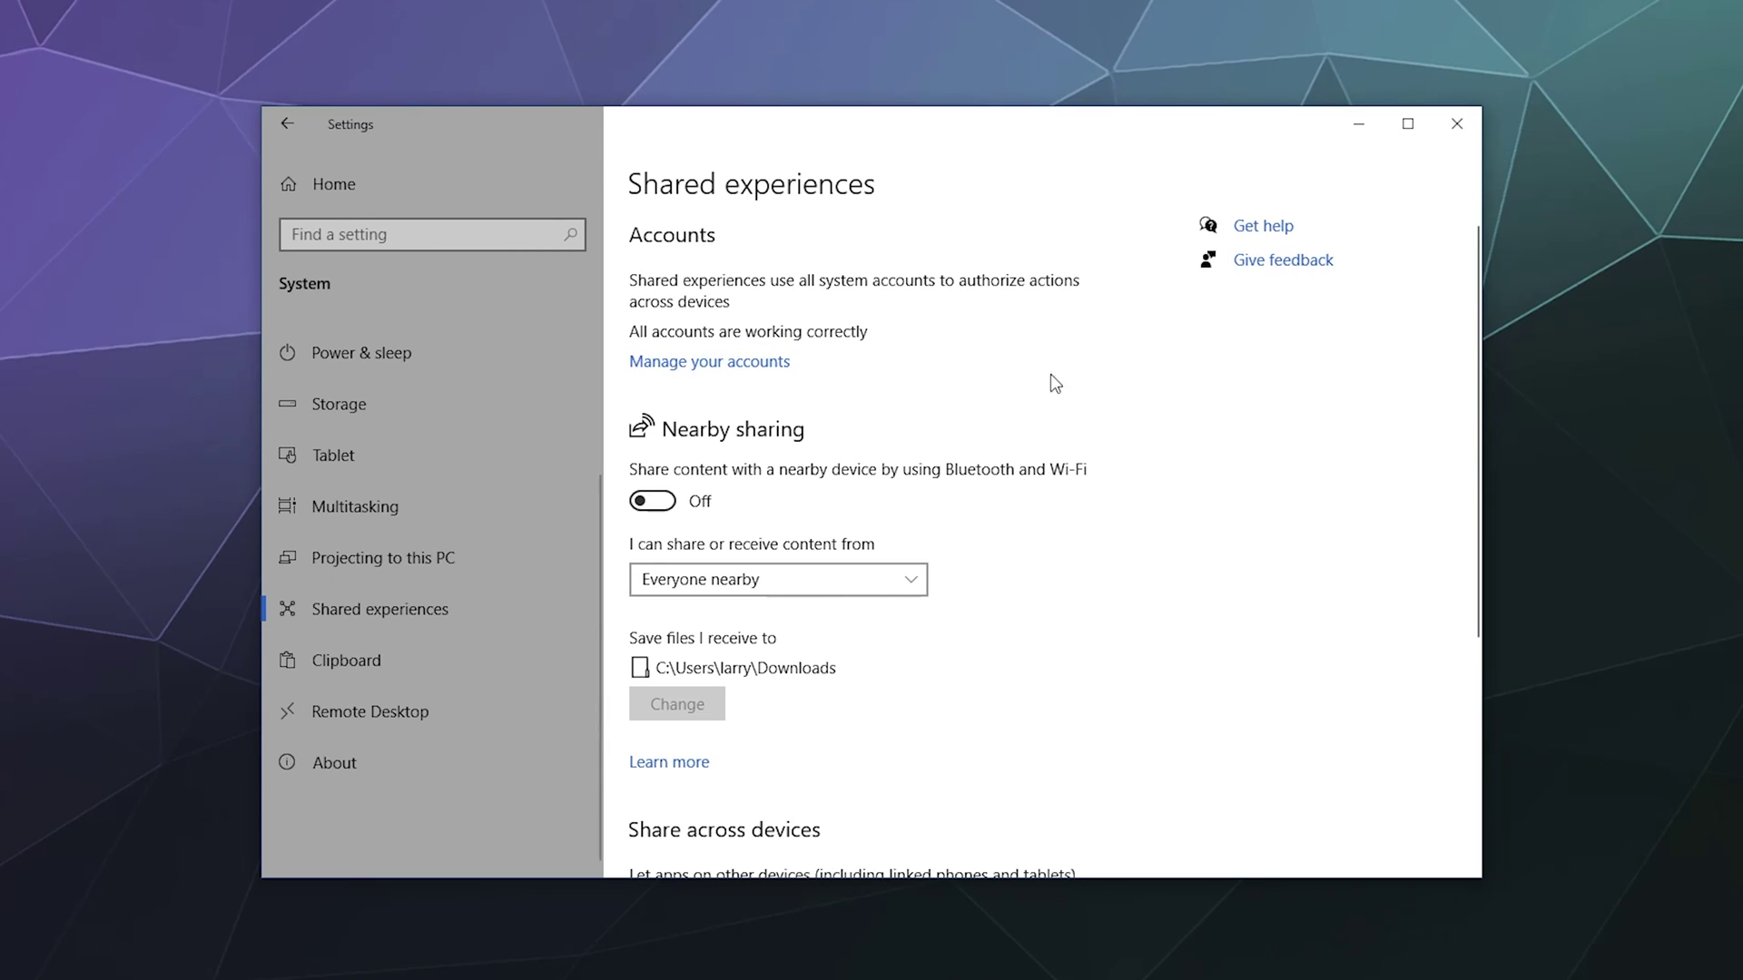
pyautogui.scroll(-5, 1144, 418)
pyautogui.scroll(5, 1180, 437)
pyautogui.click(732, 578)
pyautogui.click(1023, 604)
pyautogui.click(710, 585)
pyautogui.click(707, 624)
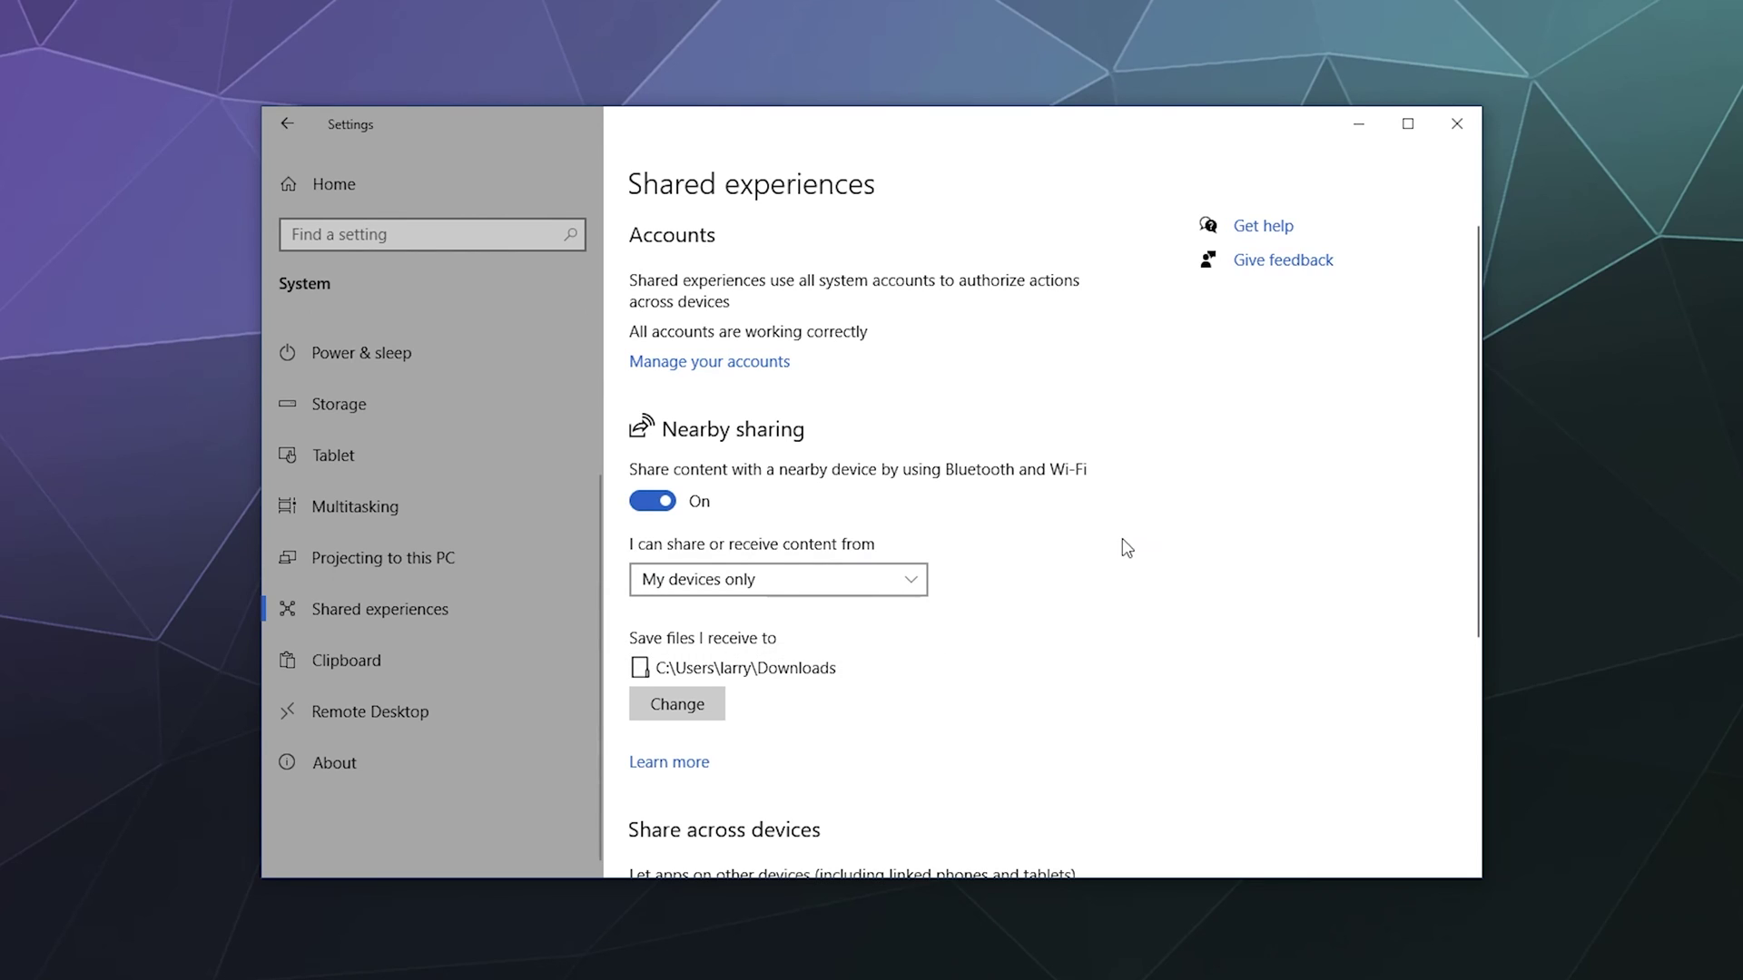
pyautogui.click(652, 501)
pyautogui.scroll(-2, 1180, 544)
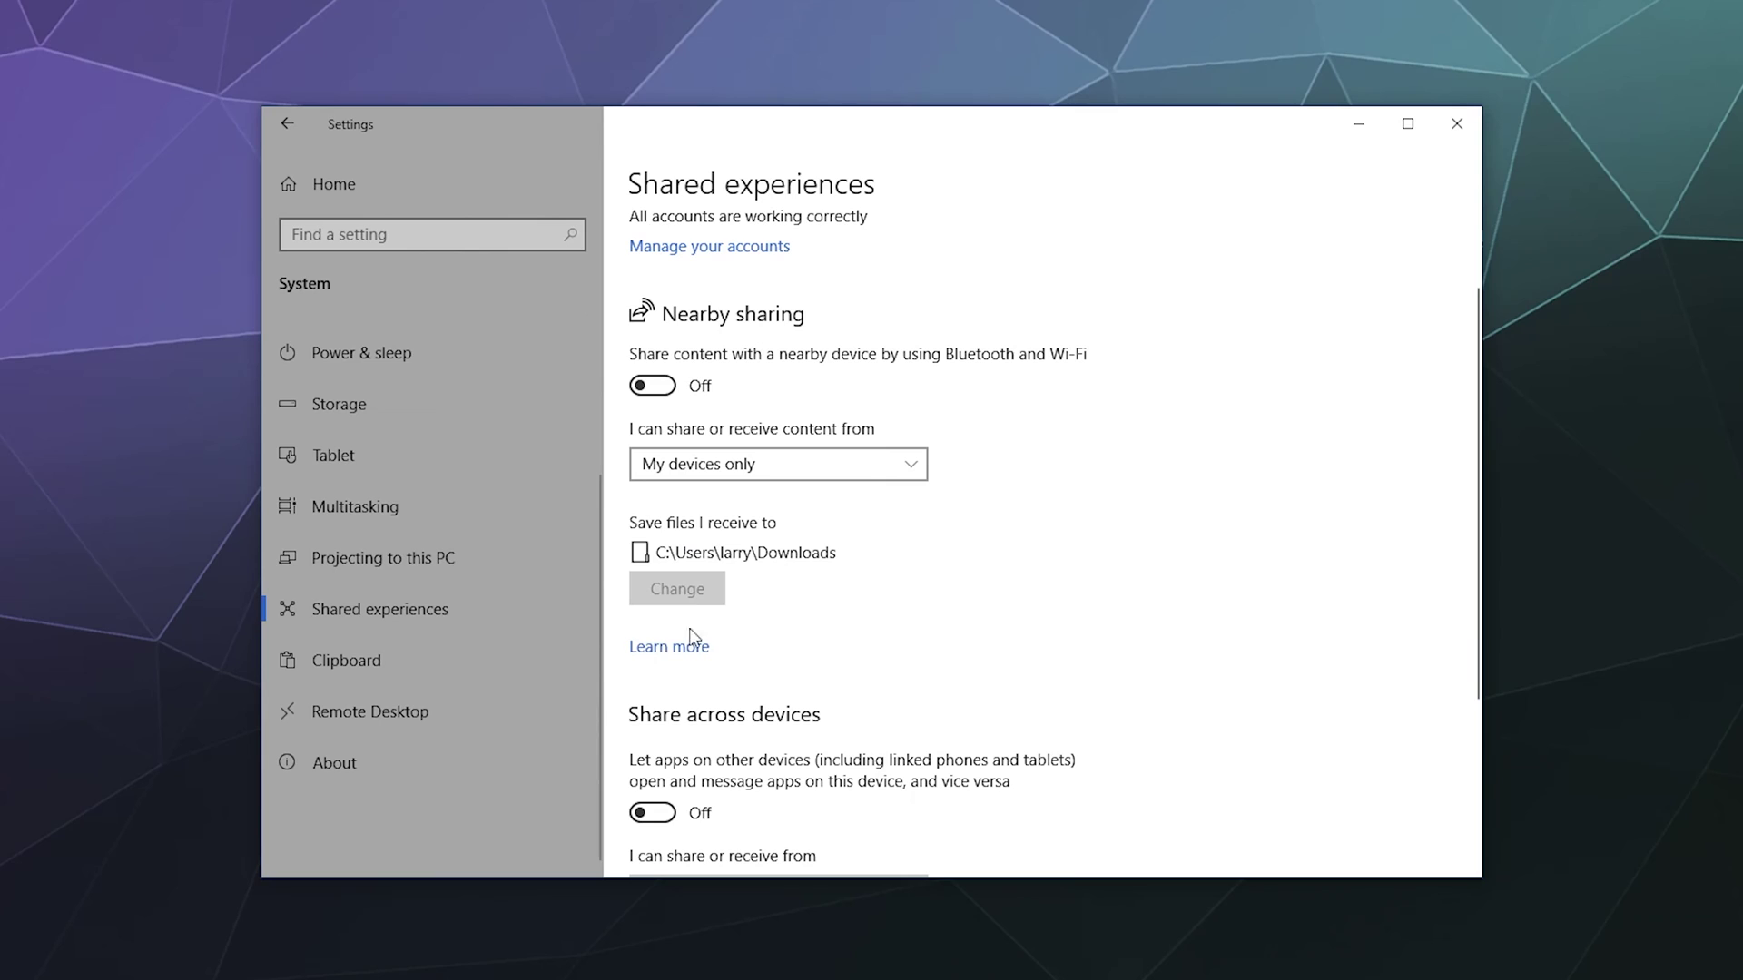
pyautogui.scroll(-3, 853, 617)
pyautogui.scroll(-1, 853, 617)
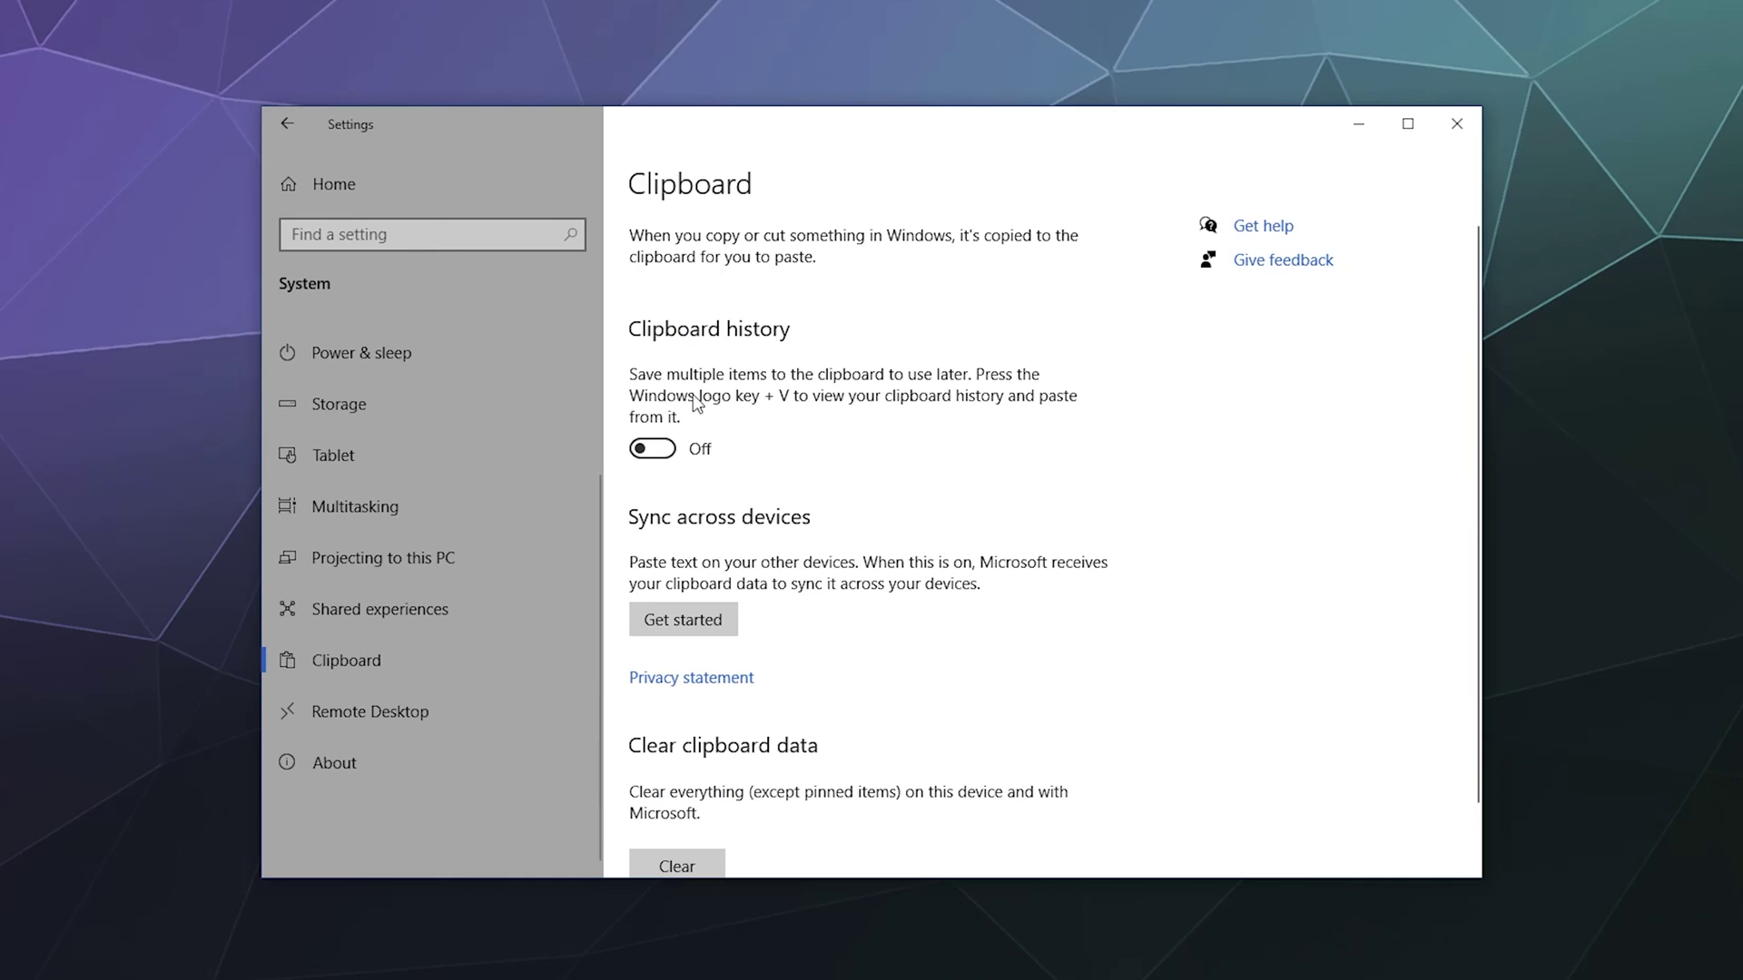
# Scroll the Clipboard page, then switch to the Remote Desktop page
pyautogui.scroll(-1, 947, 407)
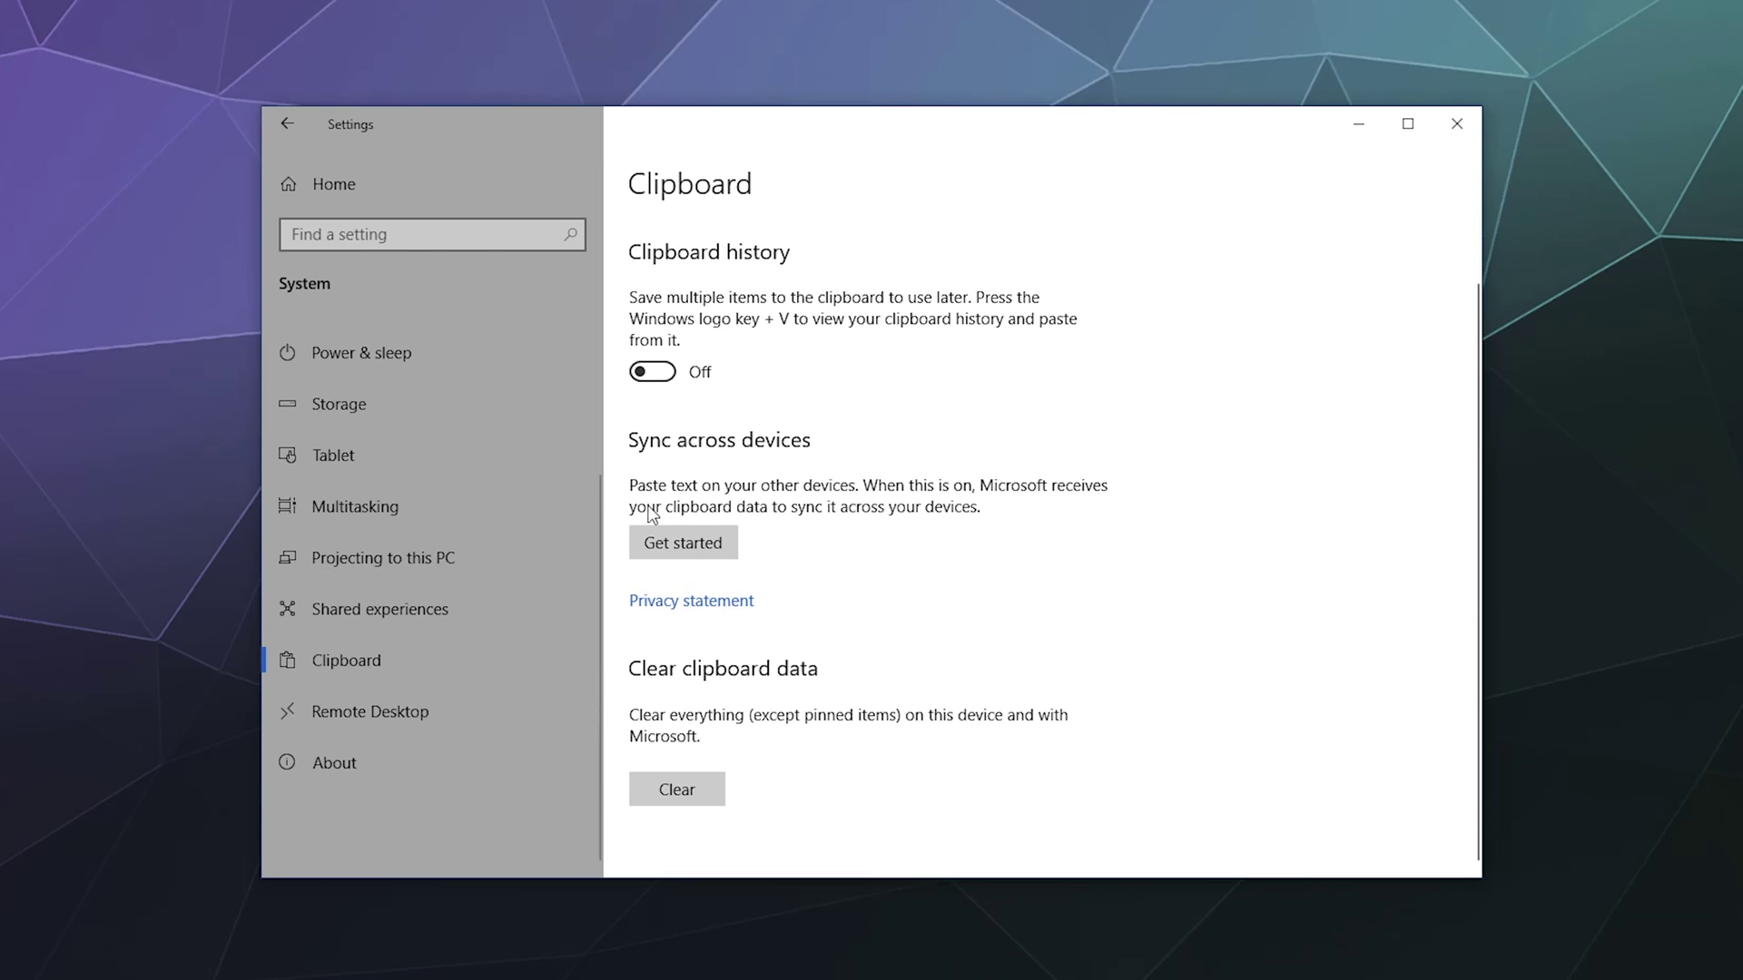
pyautogui.scroll(1, 717, 541)
pyautogui.scroll(-1, 717, 541)
pyautogui.click(479, 709)
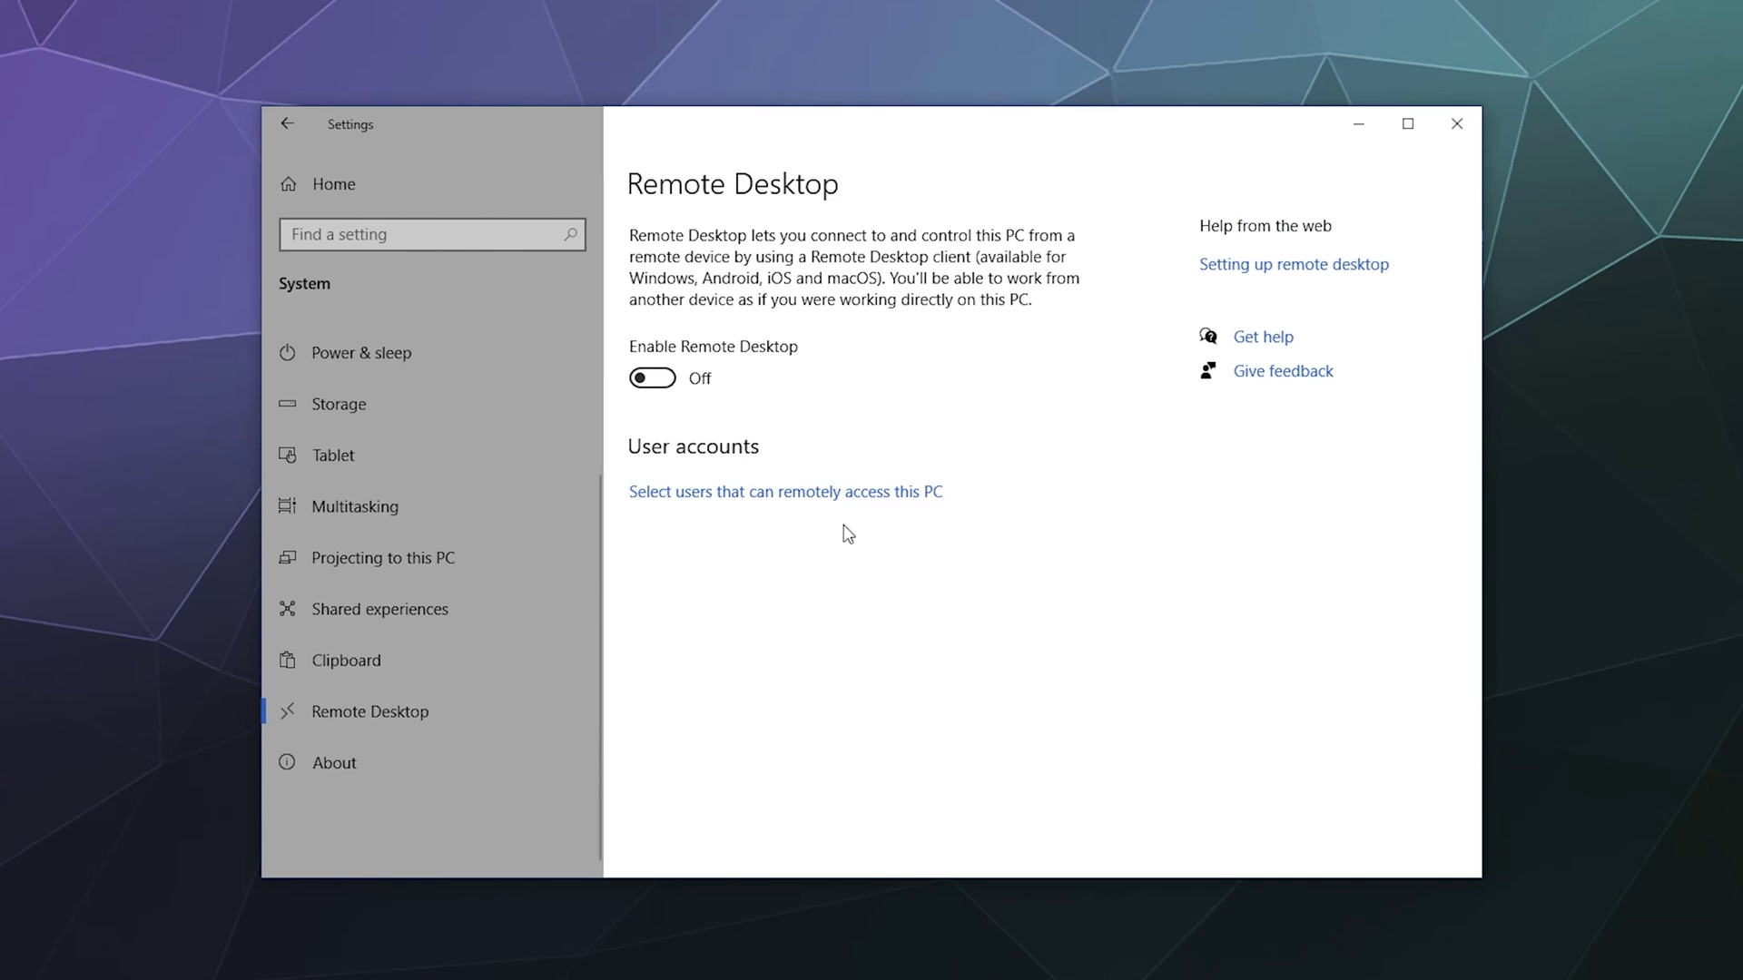
# Visit About and Remote Desktop, ending on Power & sleep (screen off 15 minutes, sleep Never)
pyautogui.click(481, 781)
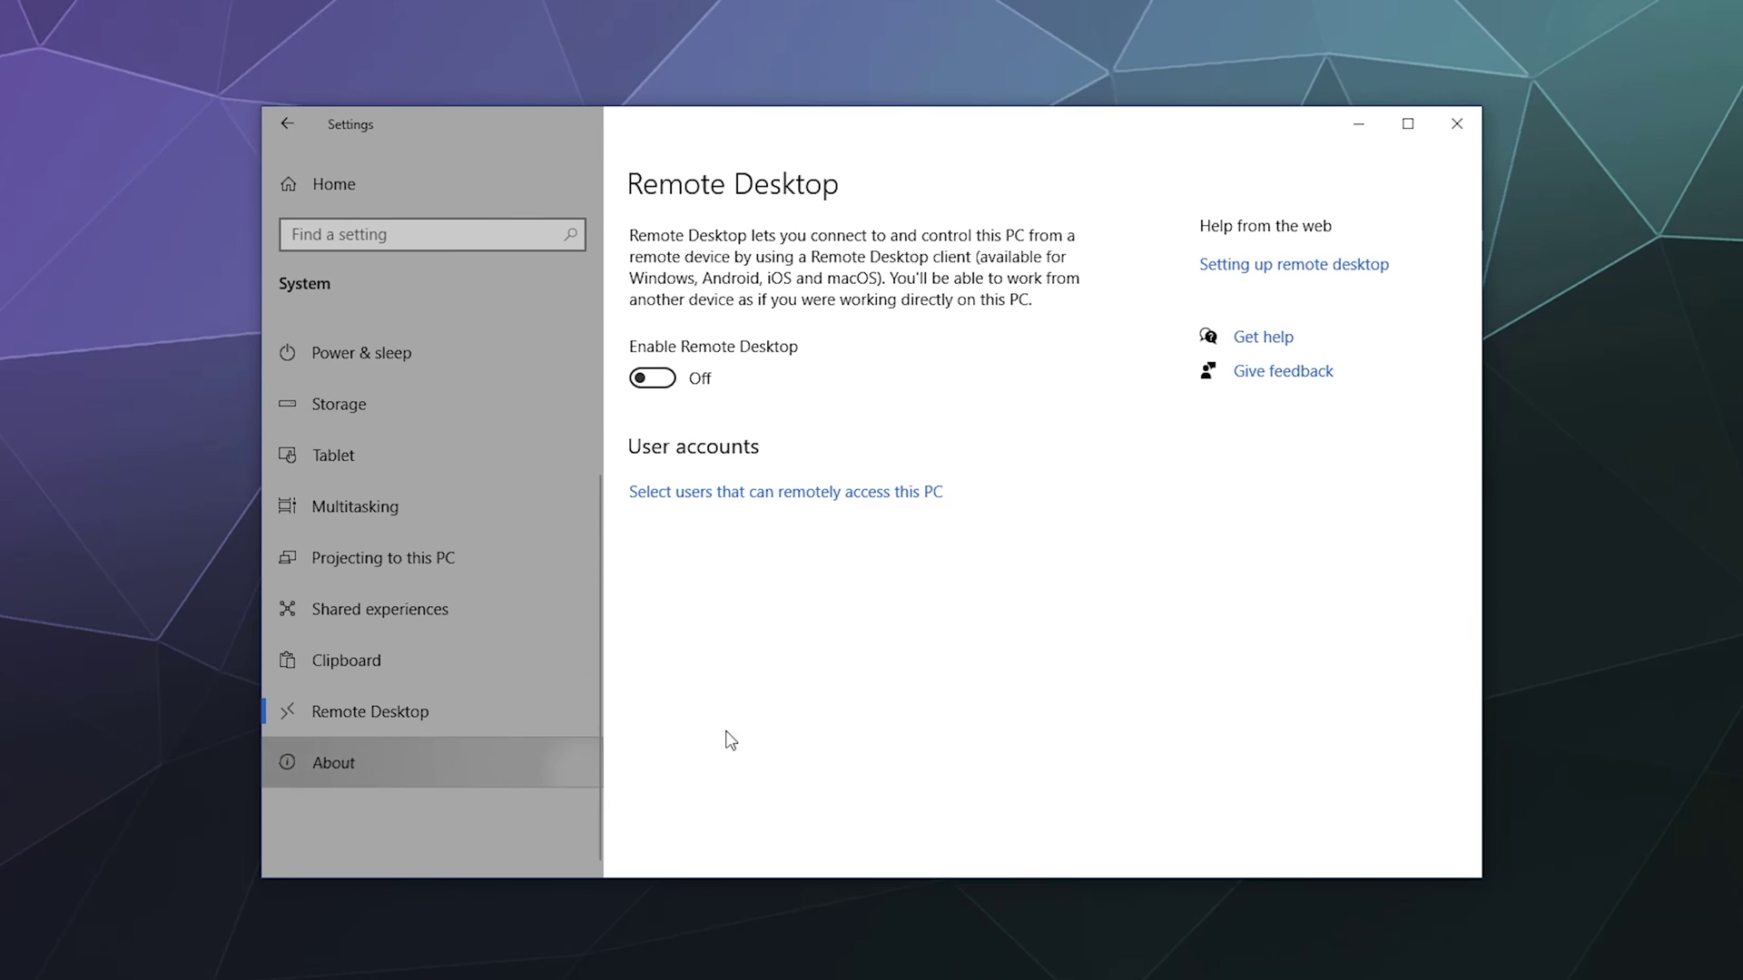
pyautogui.click(406, 728)
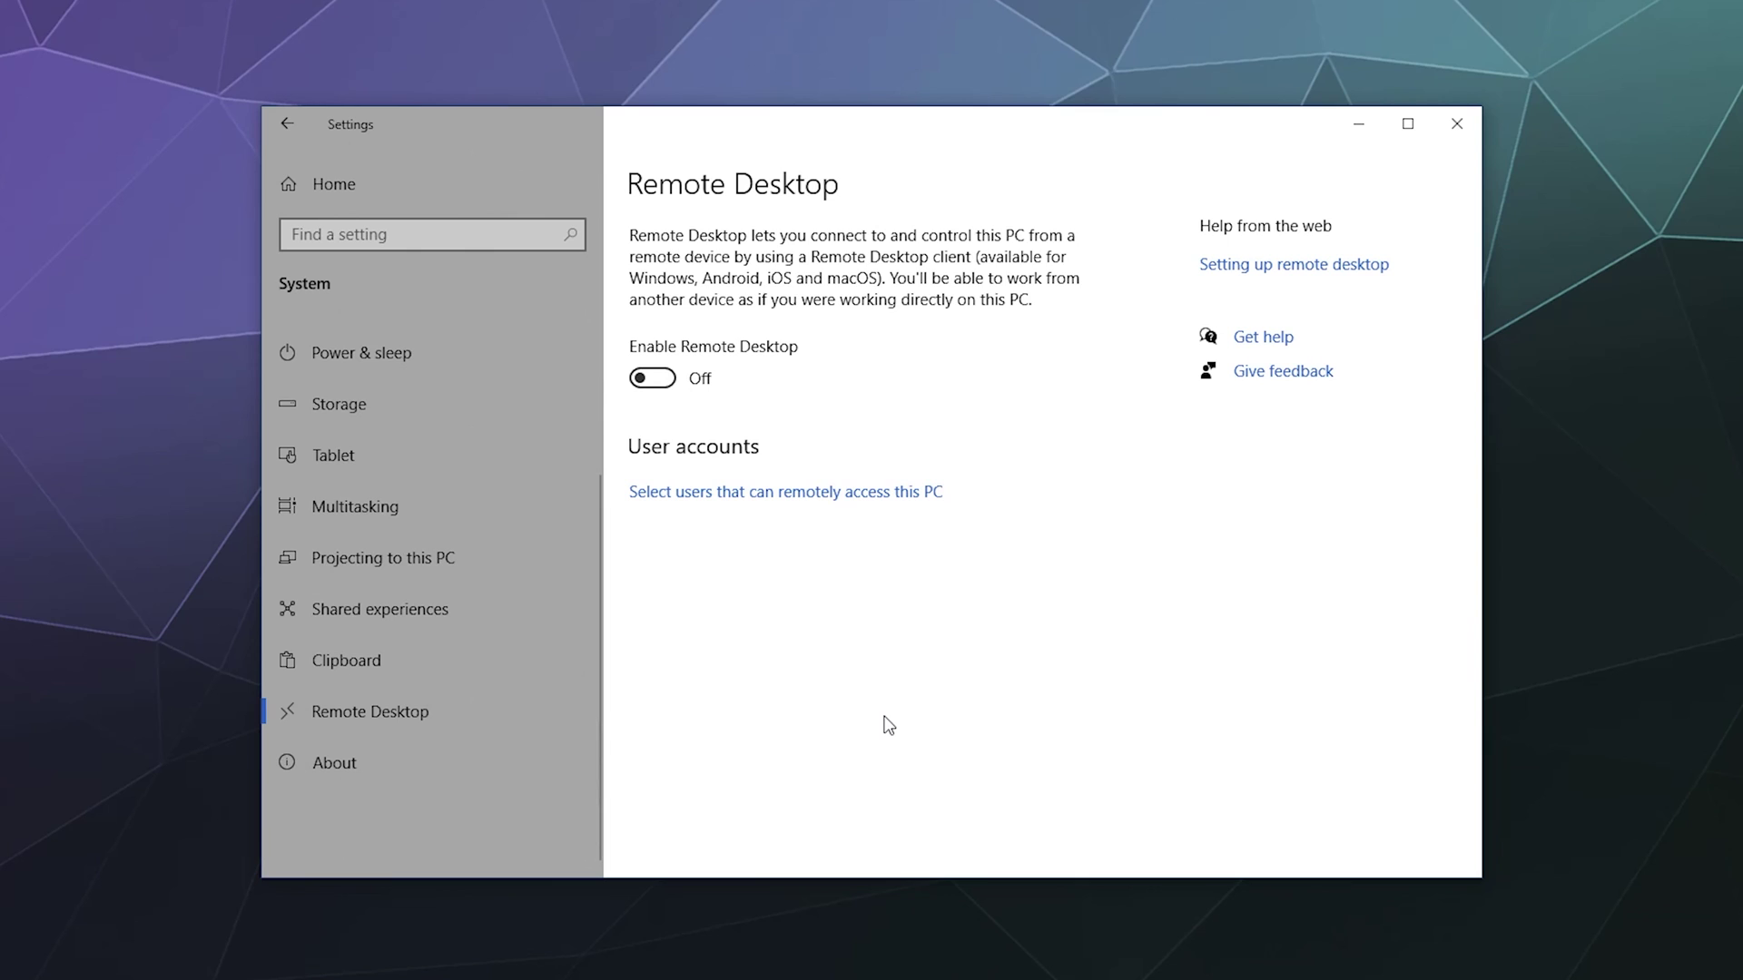
pyautogui.click(492, 349)
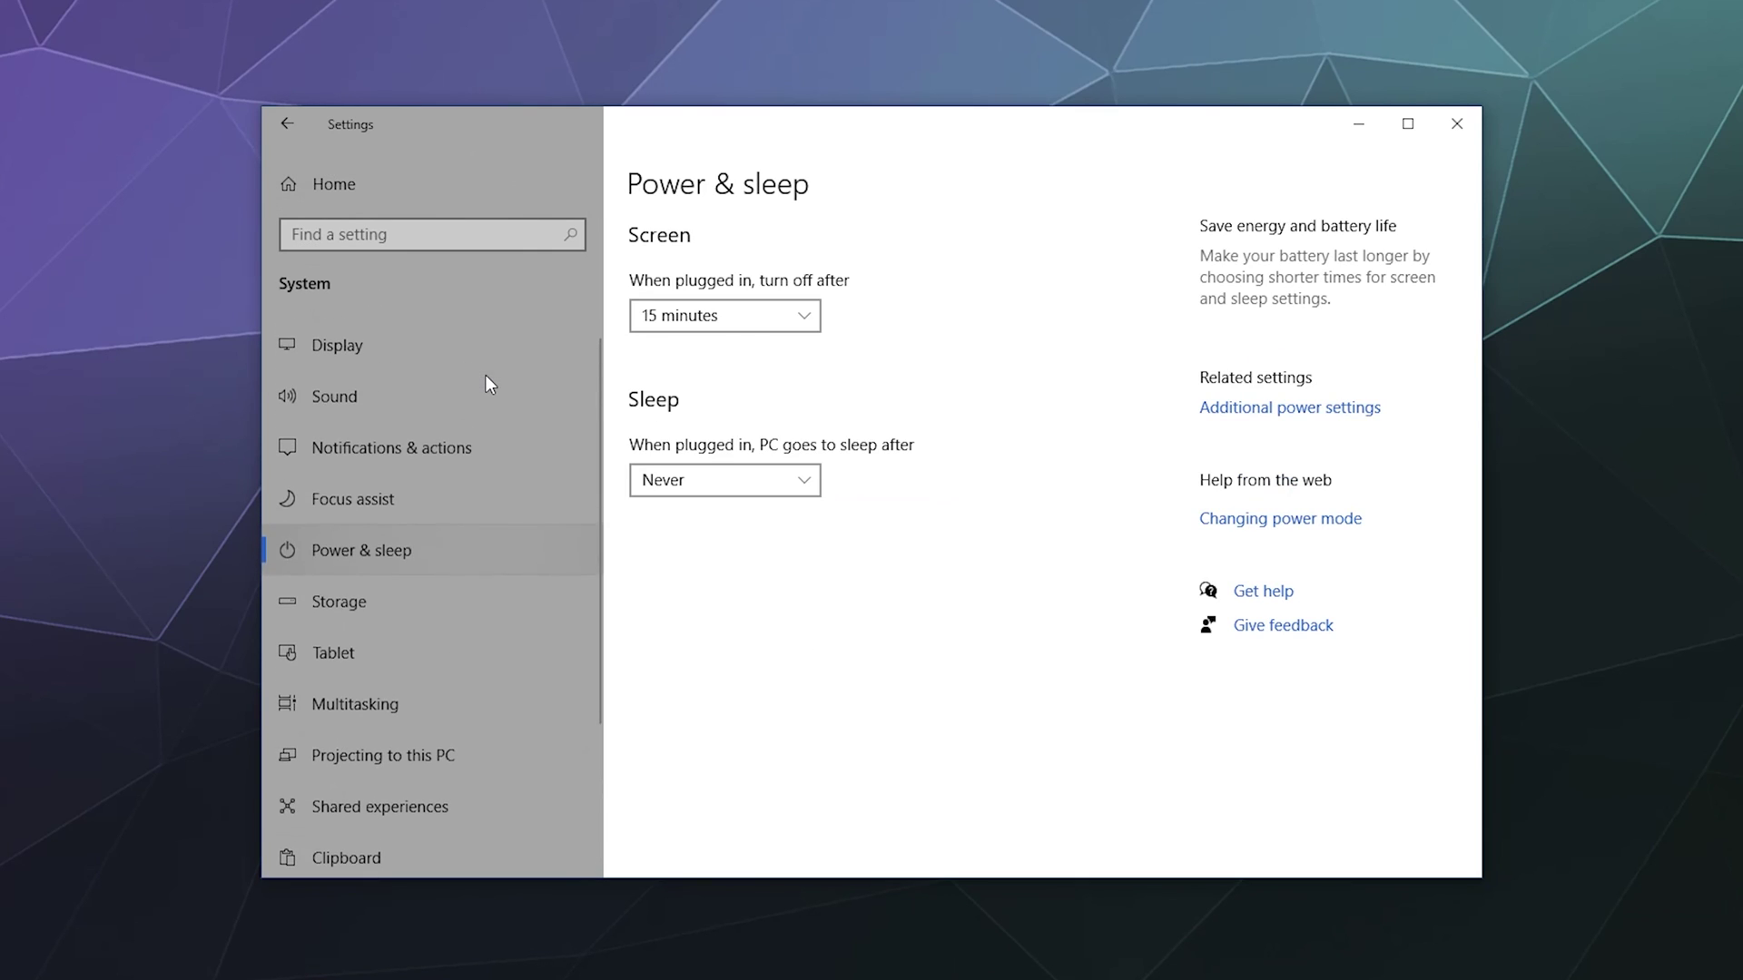
# Go back to the Display page showing displays 2 and 1 side by side
pyautogui.click(405, 355)
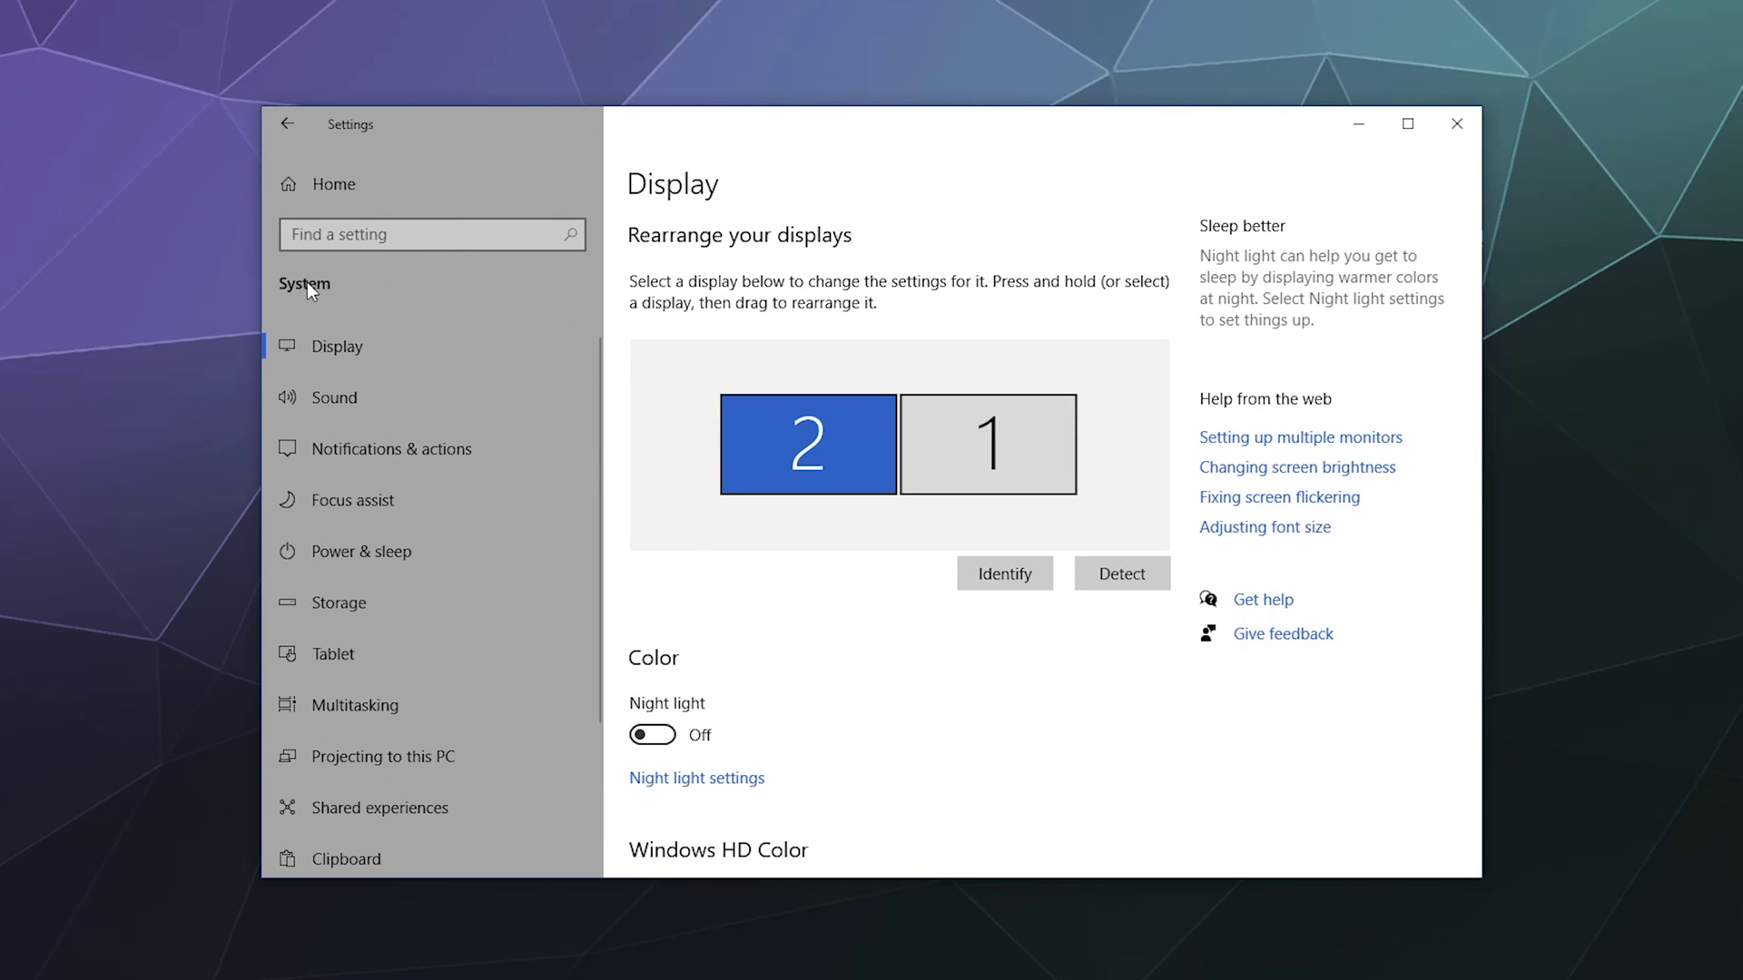